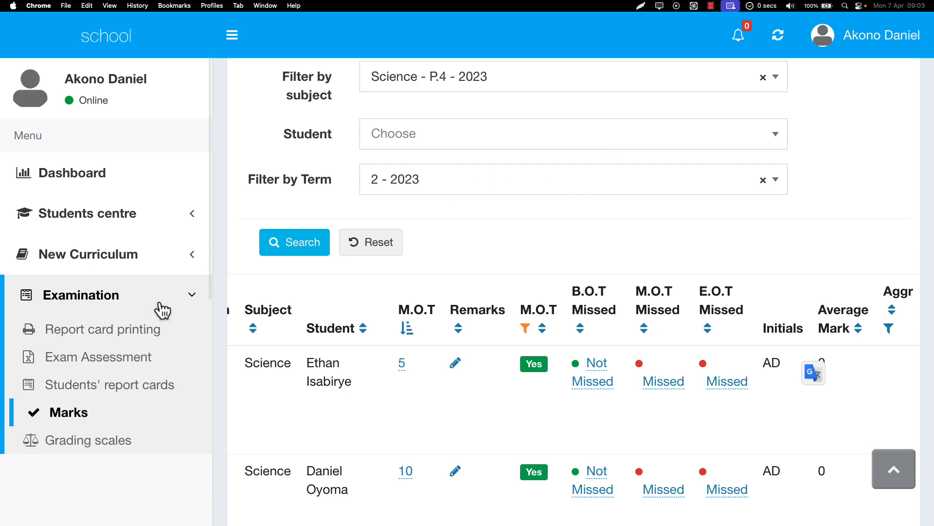
Switch to the Brave window with the admin account and open the report card generation list of the Theology section
scroll(163, 309, "down", 5)
key("ctrl+Right")
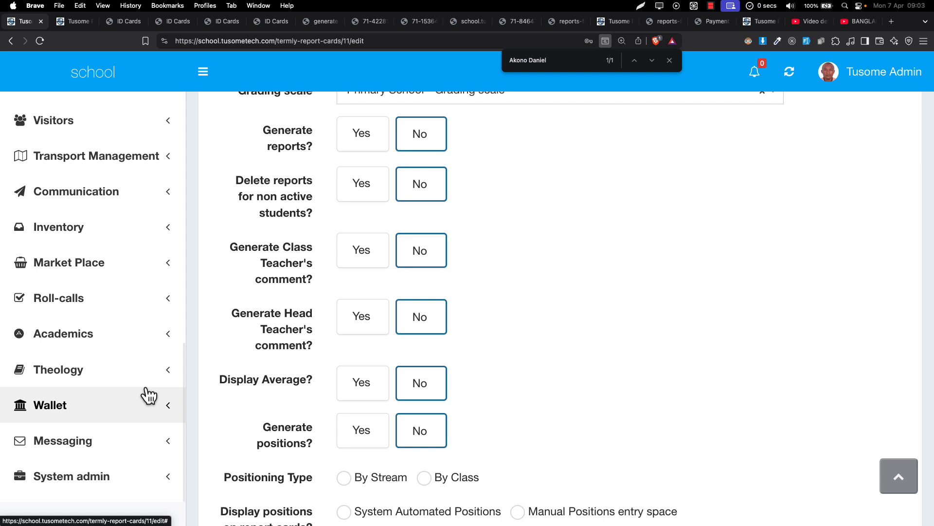
scroll(30, 401, "up", 2)
left_click(34, 411)
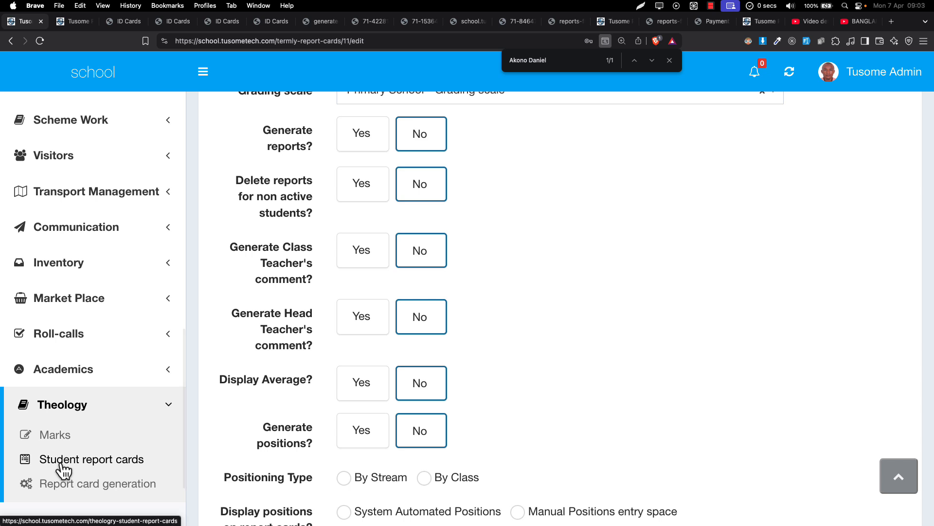
left_click(71, 492)
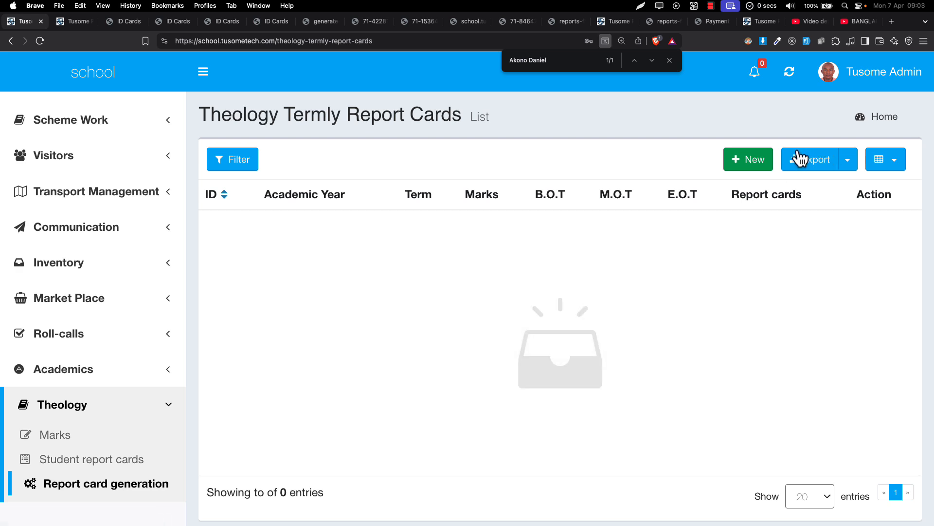
Create a new theology termly report card record for the term 2023 - 2 and submit it
left_click(754, 162)
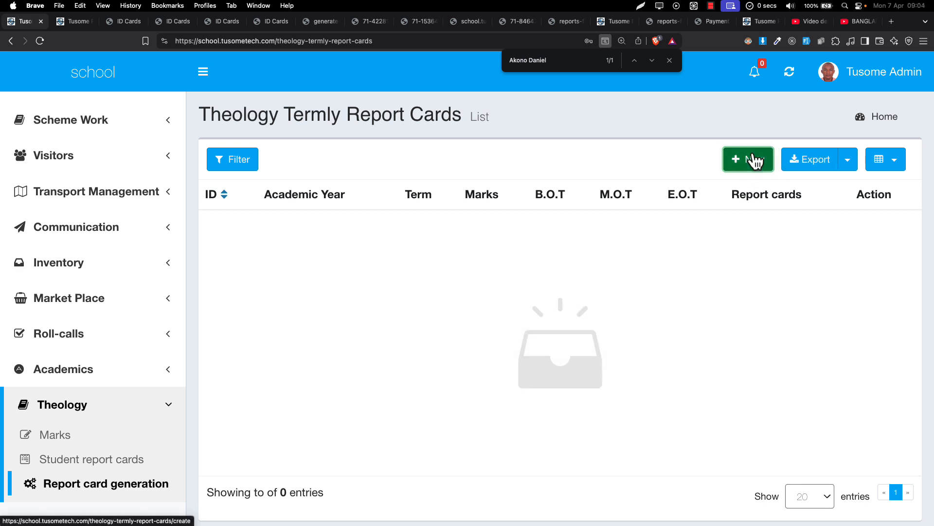
left_click(402, 246)
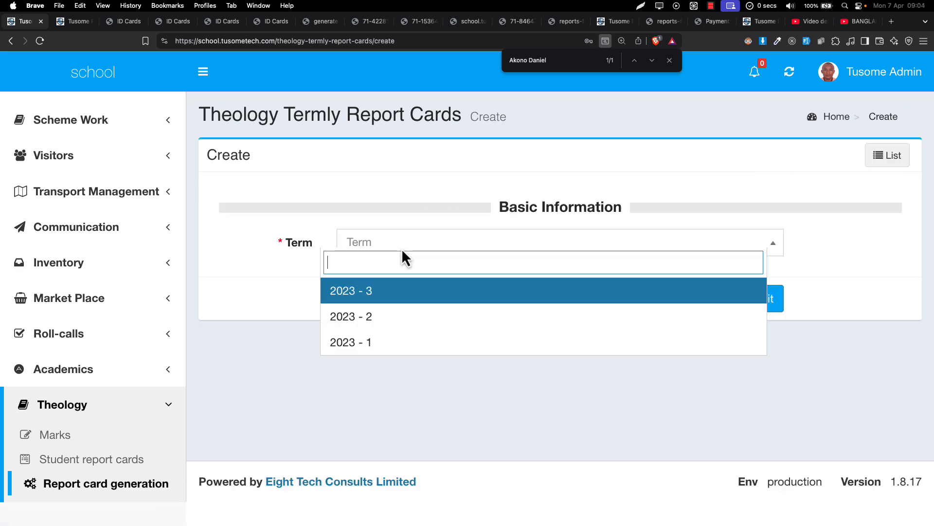
left_click(388, 321)
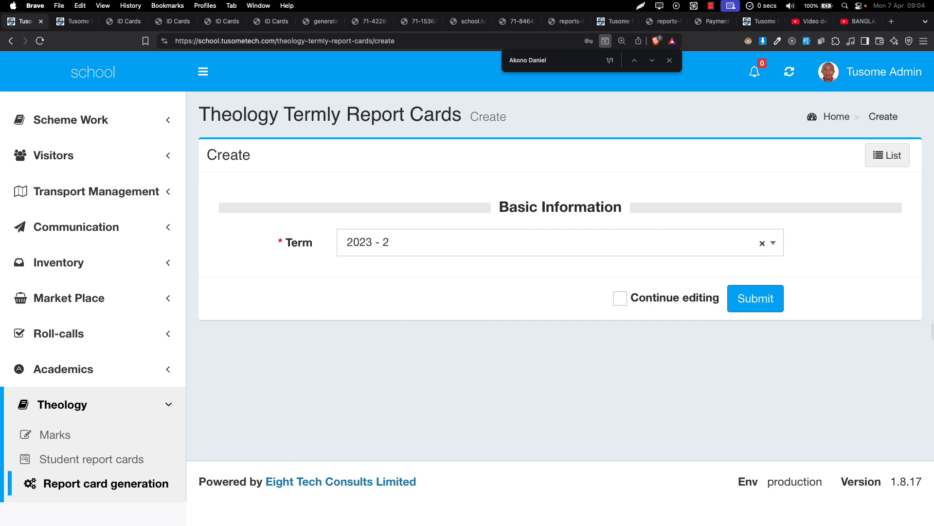
left_click(752, 307)
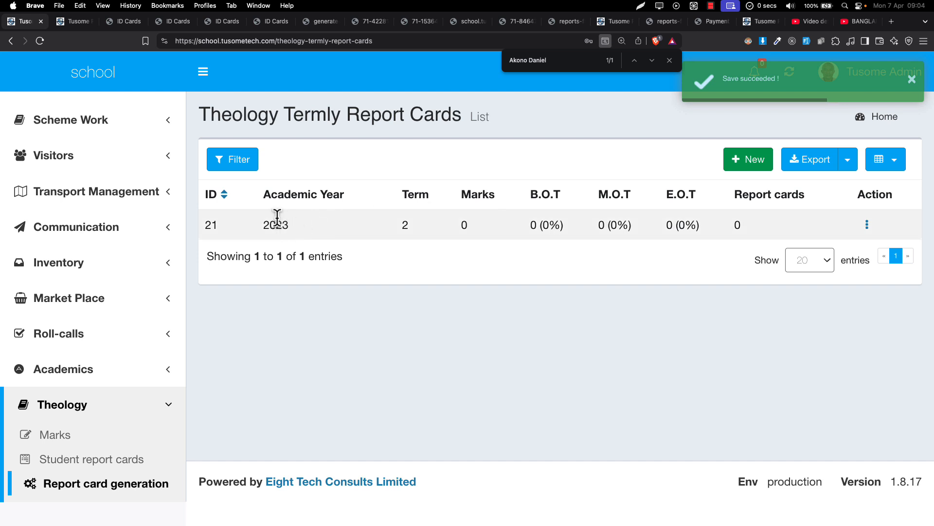
Open the 2023 term 2 theology termly report card record for editing
left_click_drag(277, 219, 815, 226)
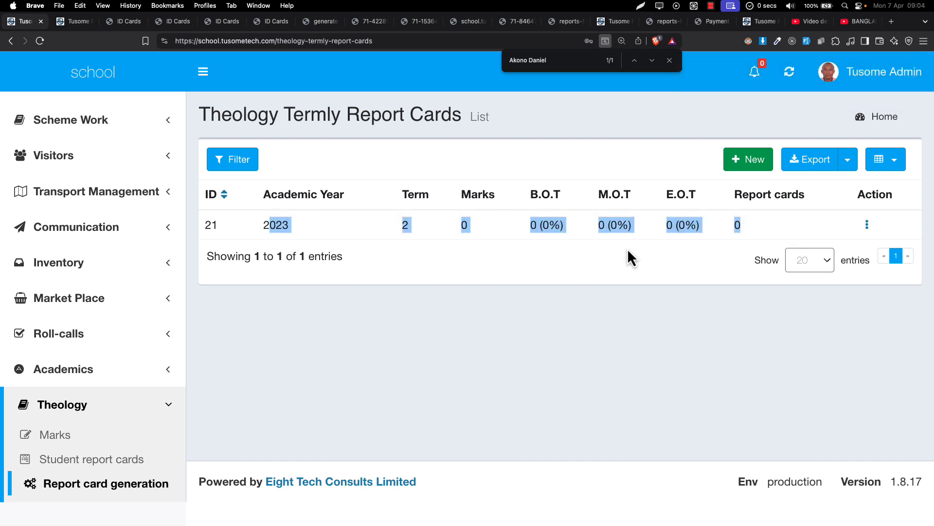
left_click(867, 225)
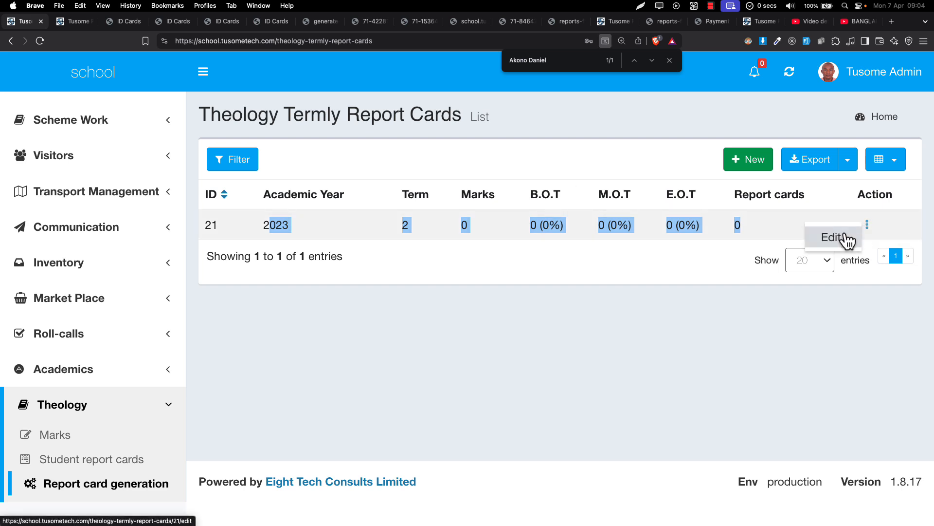
left_click(843, 238)
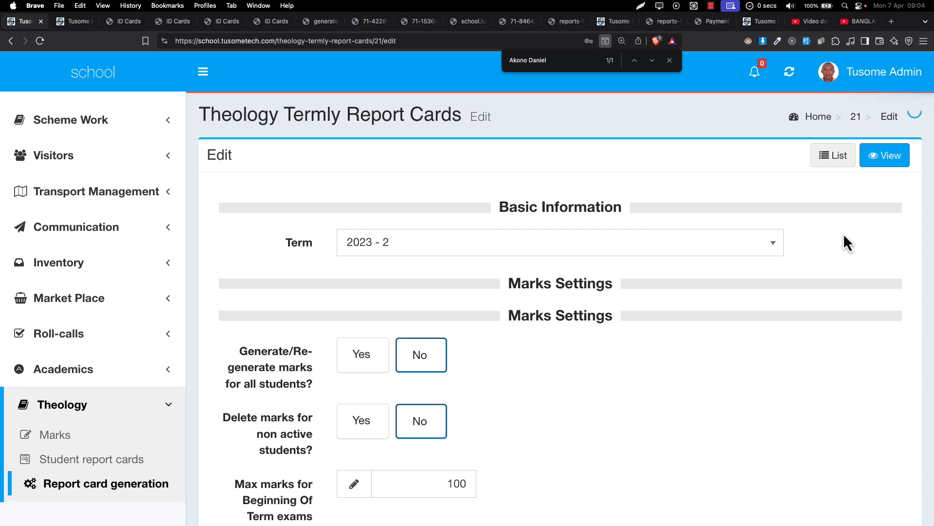
Enable generating marks for all students and choose Primary Four - 2023 as the class to generate marks for
scroll(514, 307, "down", 3)
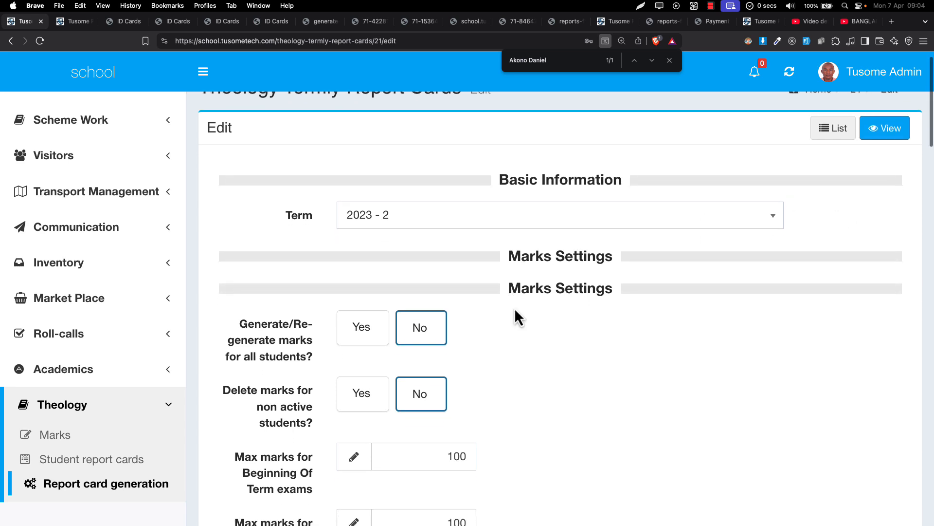
scroll(515, 308, "up", 1)
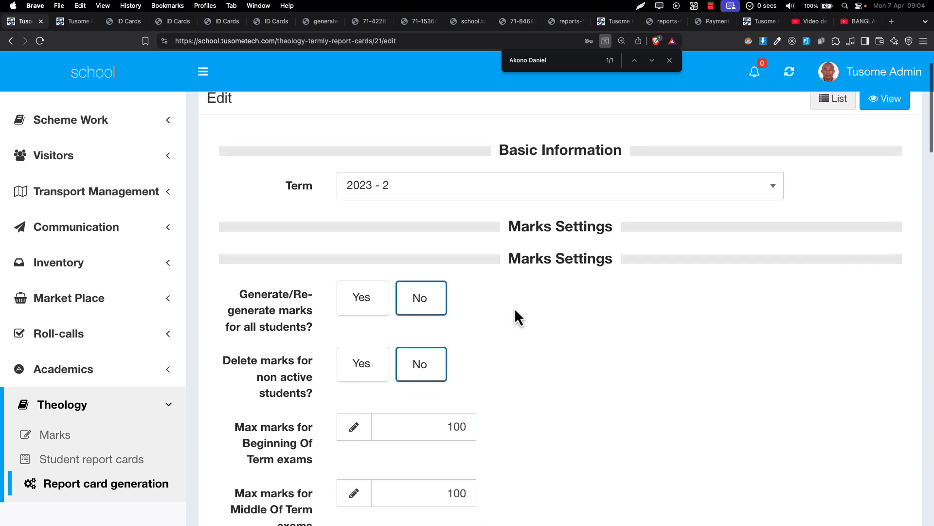
scroll(515, 308, "down", 3)
left_click(373, 245)
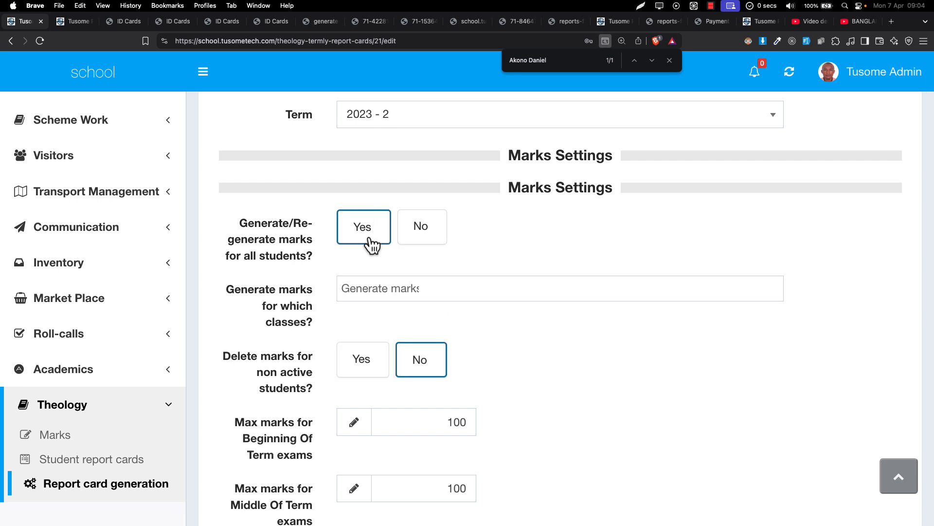
scroll(373, 245, "down", 2)
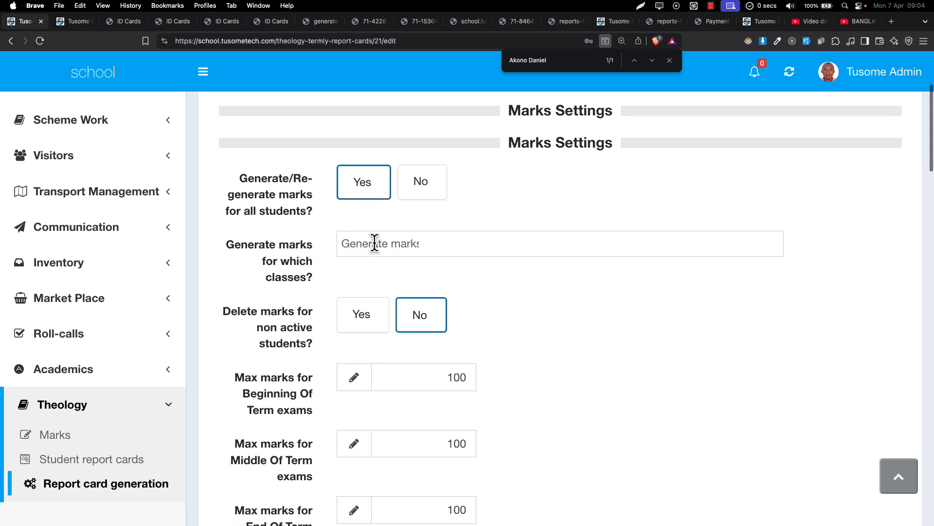
left_click(375, 243)
left_click(405, 257)
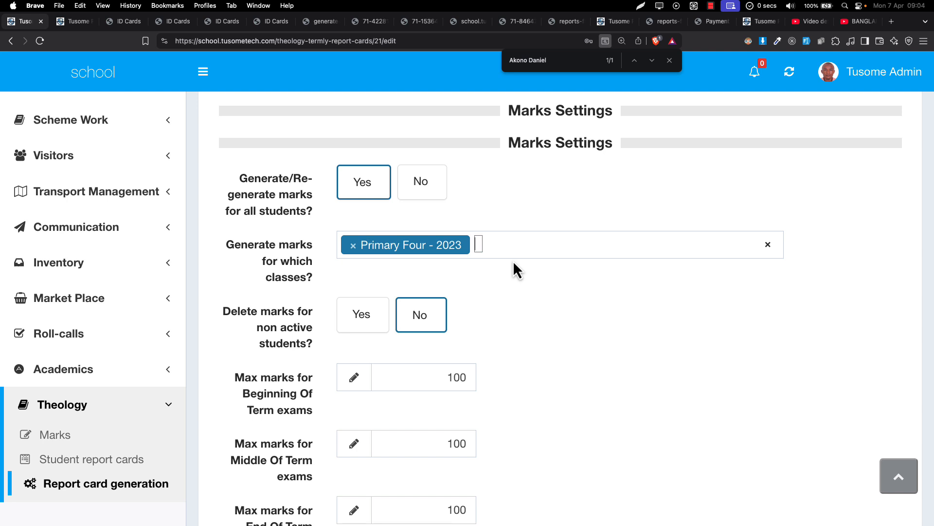
Enable displaying Middle Of Term marks to teachers and to others in the marks display settings
scroll(513, 261, "down", 3)
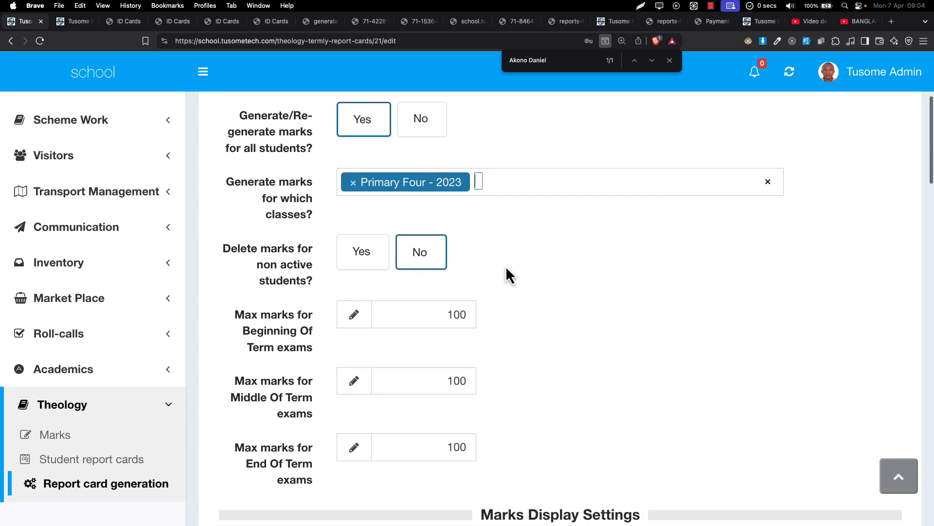
left_click(448, 313)
left_click(453, 381)
scroll(458, 422, "down", 7)
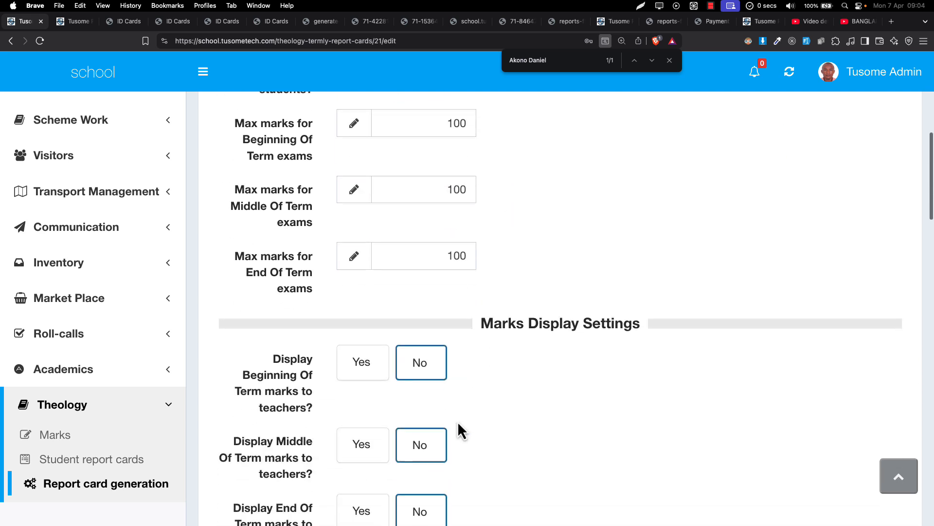
scroll(457, 416, "down", 1)
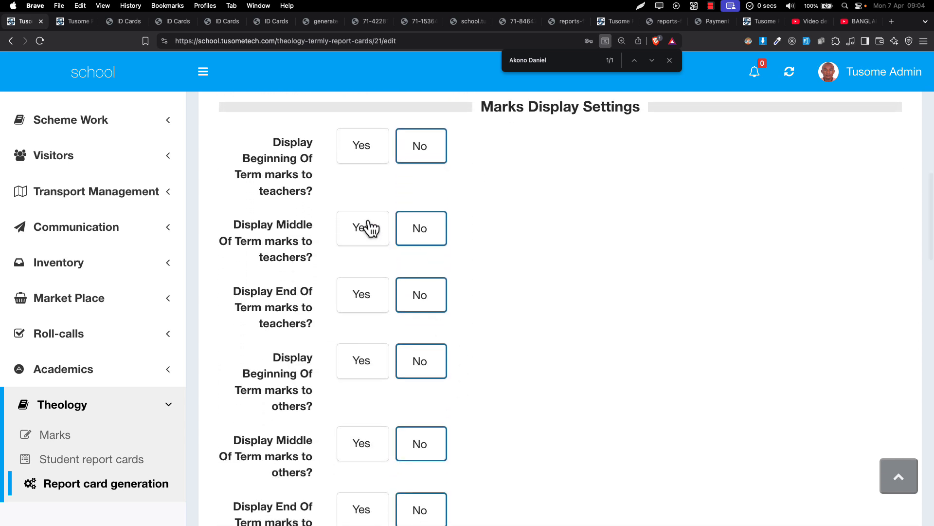
left_click(358, 236)
scroll(402, 376, "down", 2)
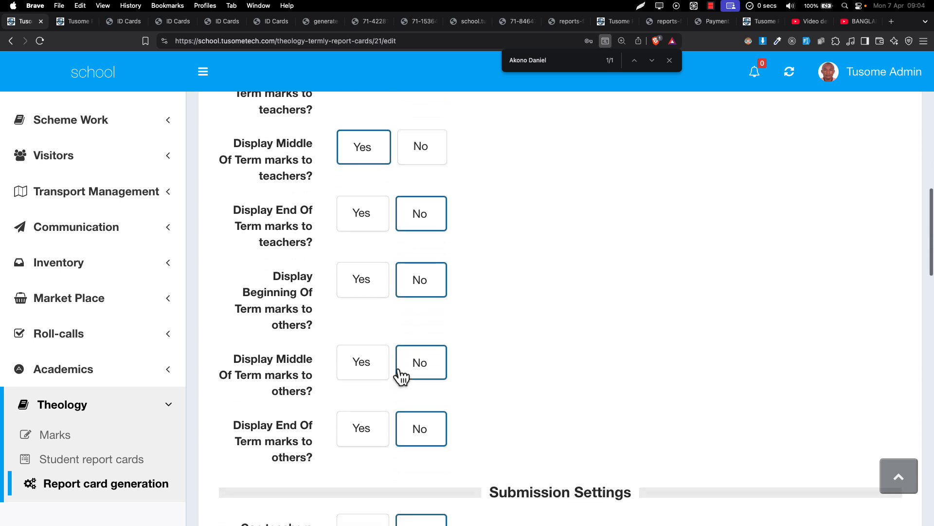
left_click(375, 350)
scroll(372, 350, "down", 2)
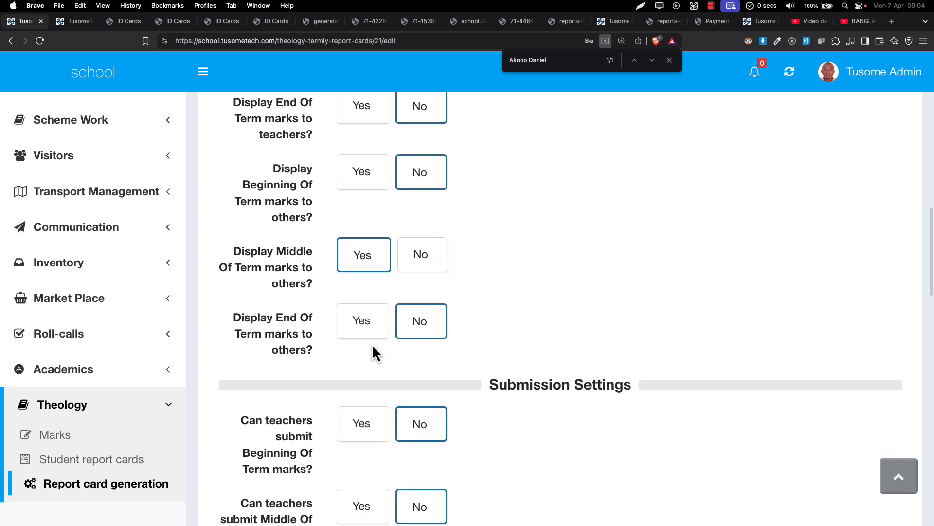
Review the marks display settings and allow teachers to submit Middle Of Term marks
scroll(373, 348, "up", 2)
scroll(373, 347, "up", 1)
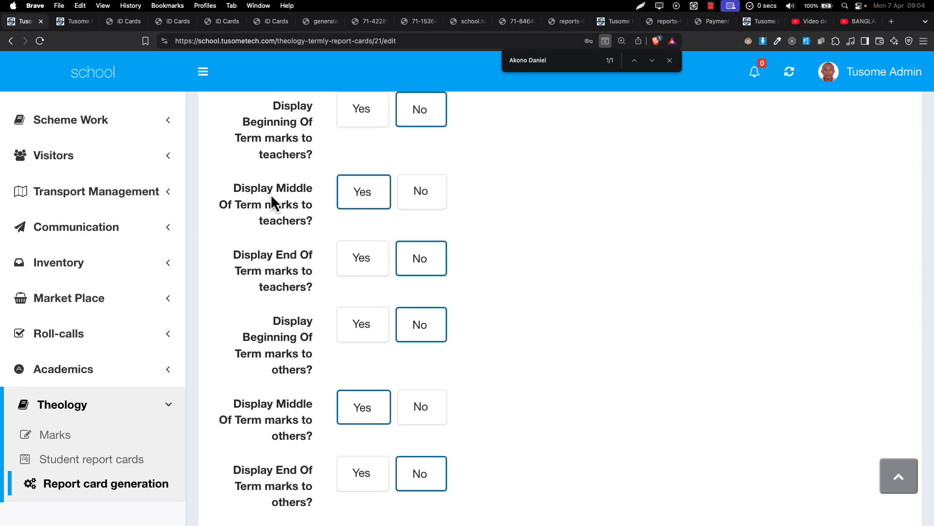
scroll(305, 337, "down", 4)
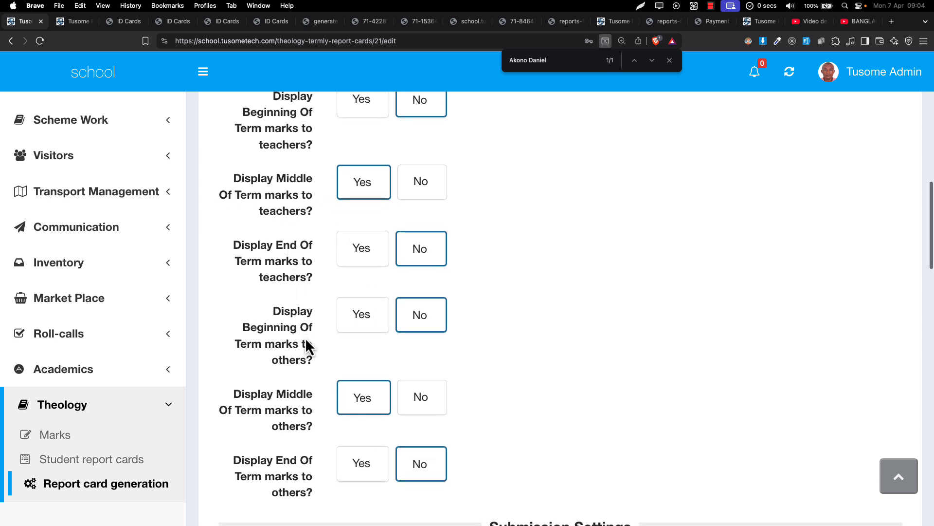
scroll(305, 338, "down", 4)
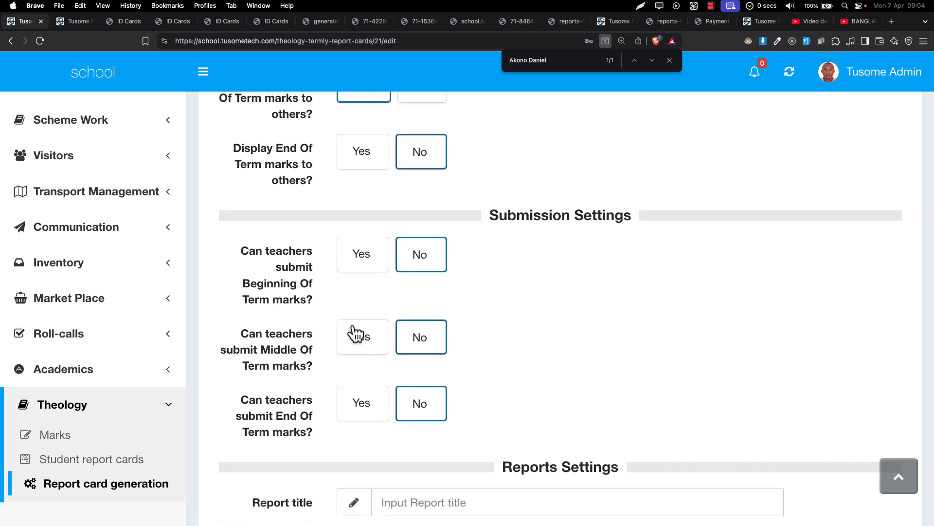
left_click(354, 343)
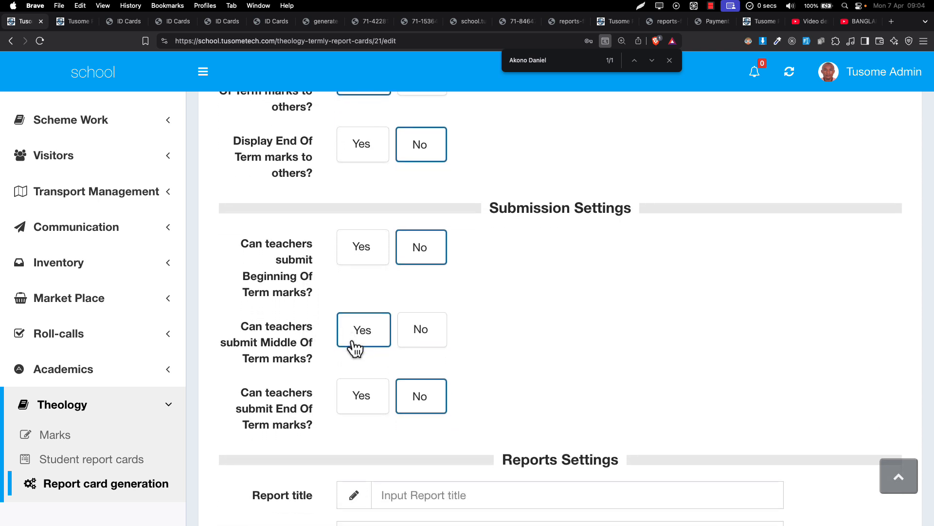
Set the report title to "MID OF TERM 2 REPORT CARD 2025", starting from the matching suggested title
scroll(355, 346, "down", 5)
left_click(396, 294)
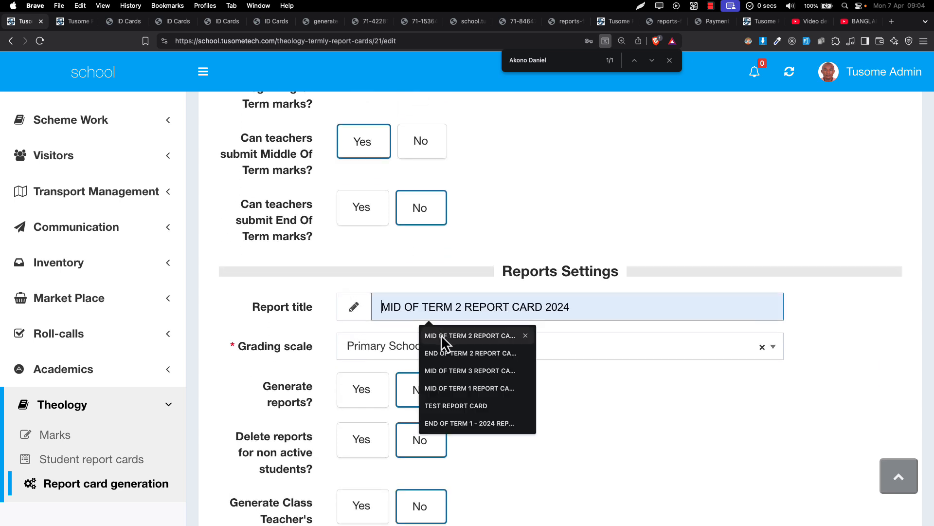
left_click(443, 341)
key("BackSpace")
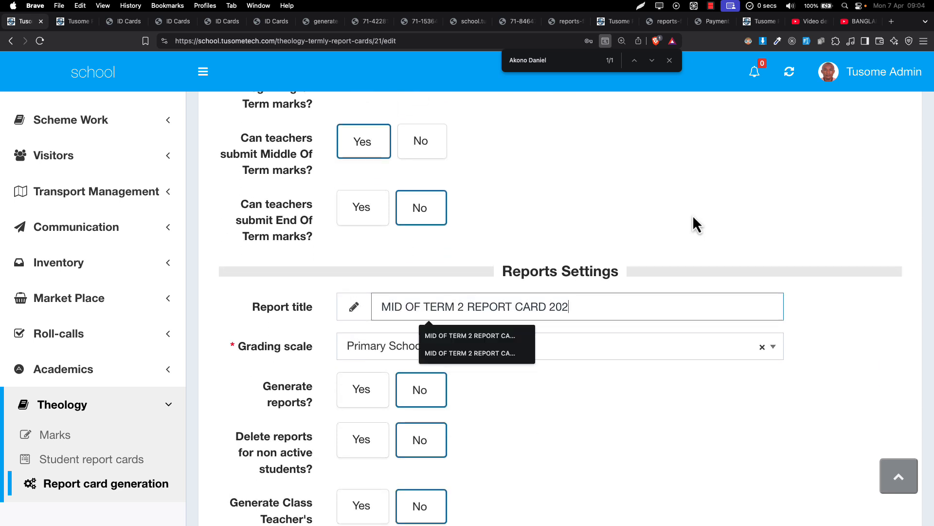
type("5")
Review the grading scale and remaining report, template and communication settings, and submit the record
scroll(398, 290, "down", 3)
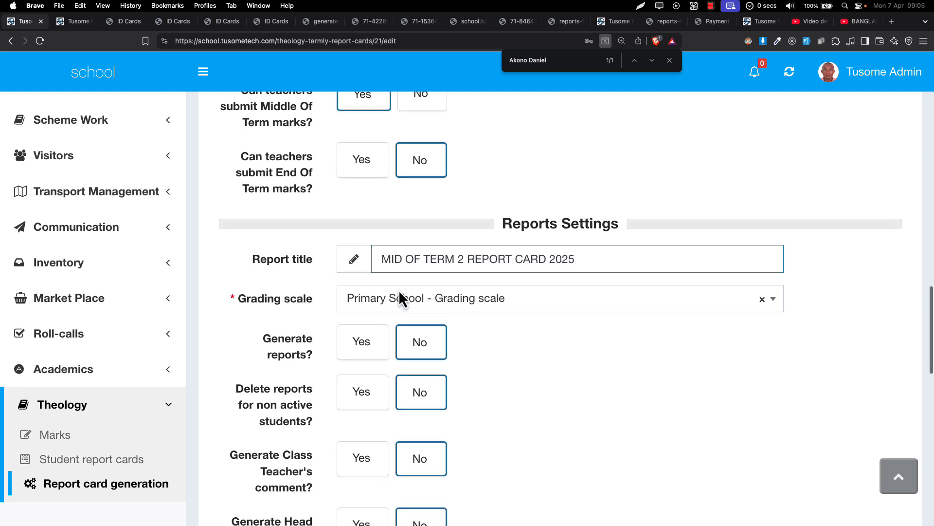
double_click(282, 273)
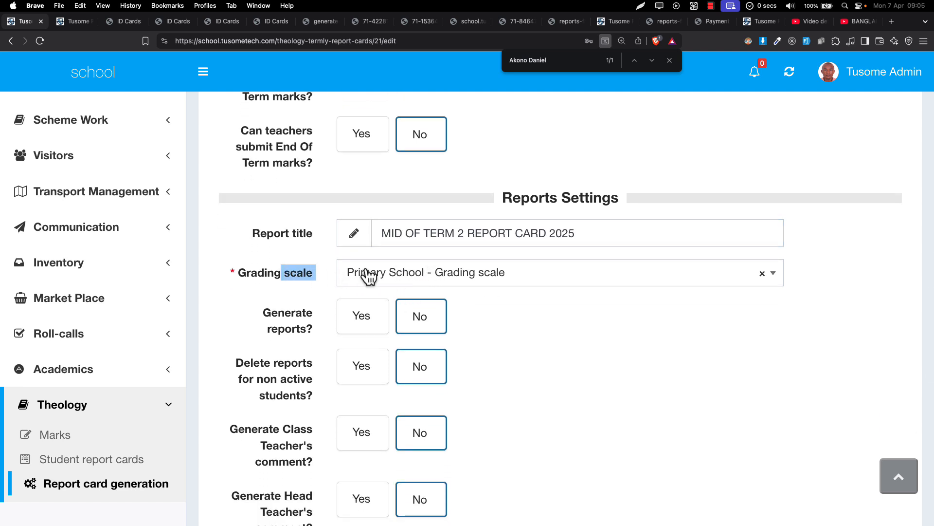
scroll(370, 327, "down", 4)
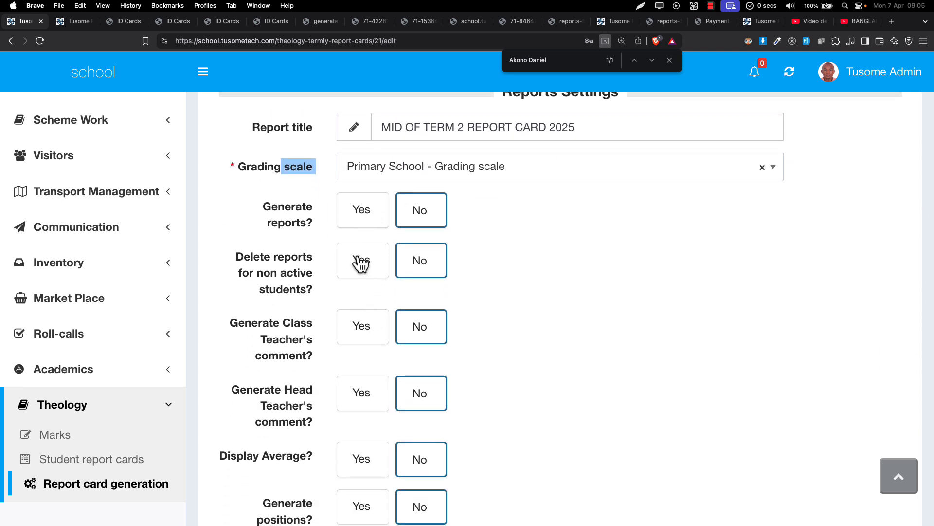
left_click_drag(274, 194, 400, 323)
scroll(390, 305, "down", 4)
scroll(391, 306, "down", 4)
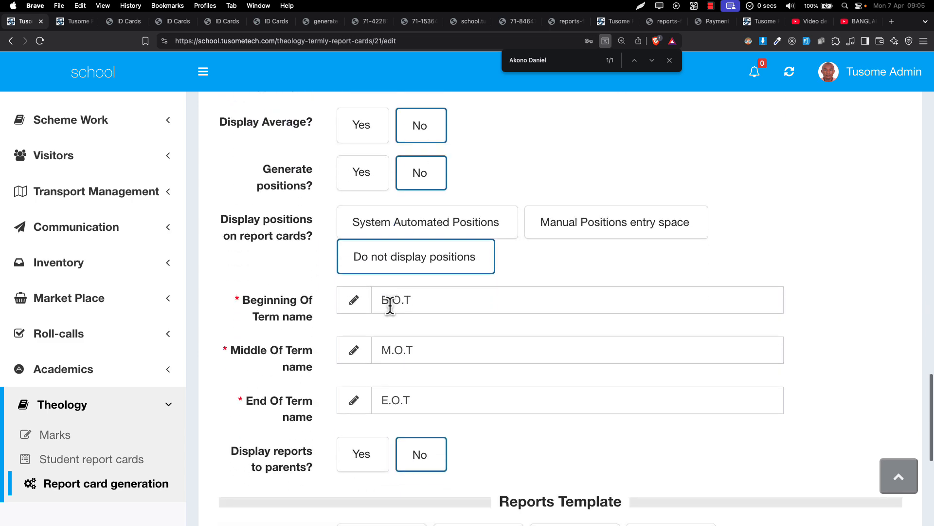
scroll(390, 306, "up", 3)
scroll(391, 306, "down", 4)
scroll(391, 306, "down", 1)
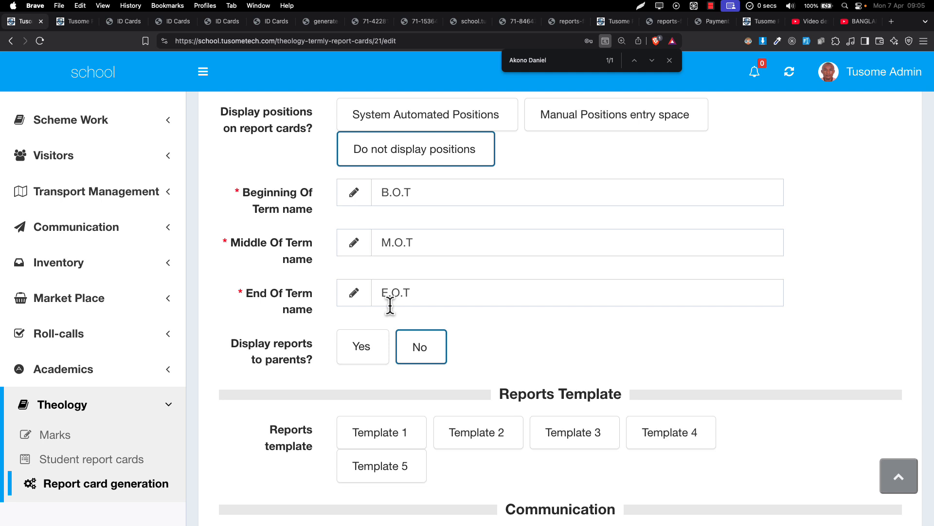
scroll(390, 306, "down", 5)
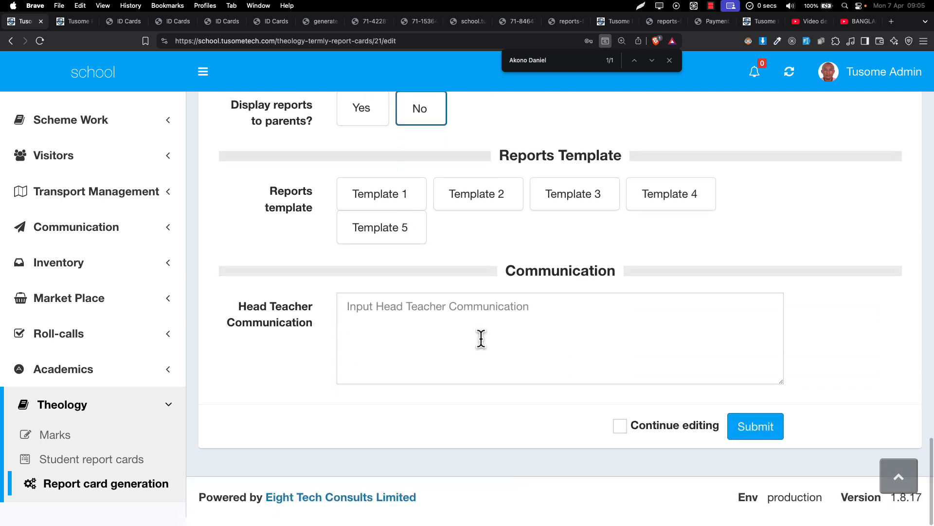
left_click(745, 444)
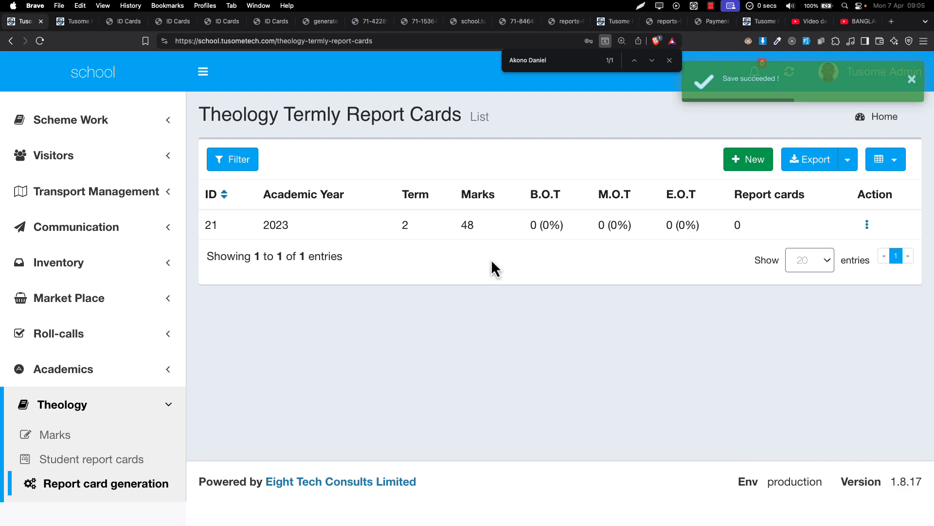
Check the record's marks count and open the theology marks list
double_click(464, 225)
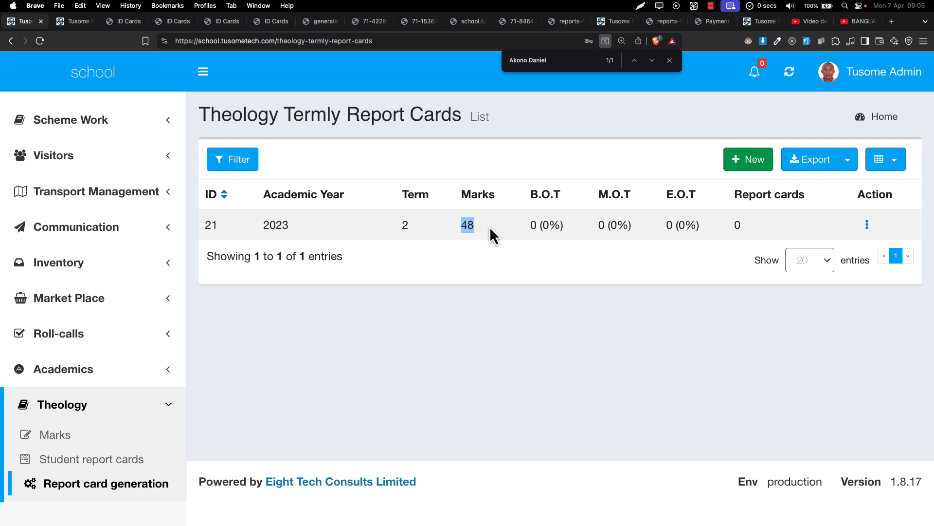
left_click(60, 439)
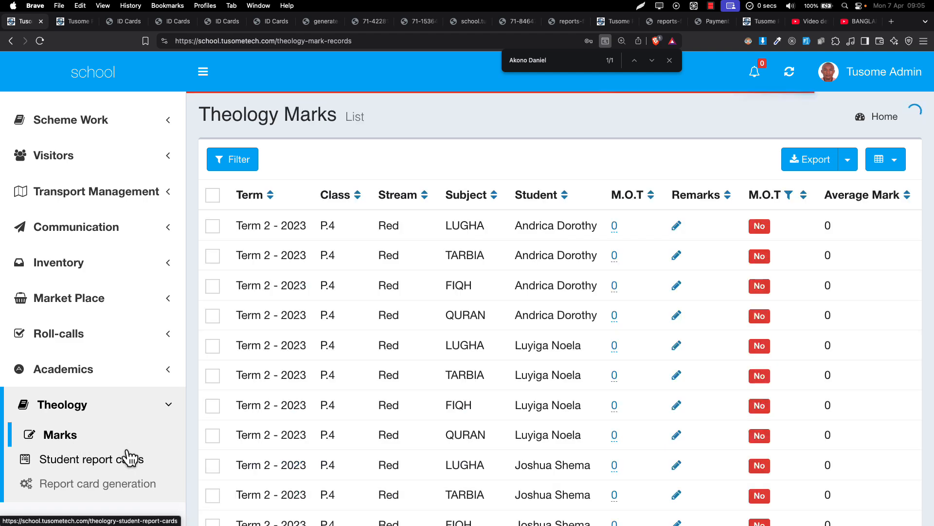
Compare the Science marks list in the other window with the generated theology marks list
key("ctrl+Left")
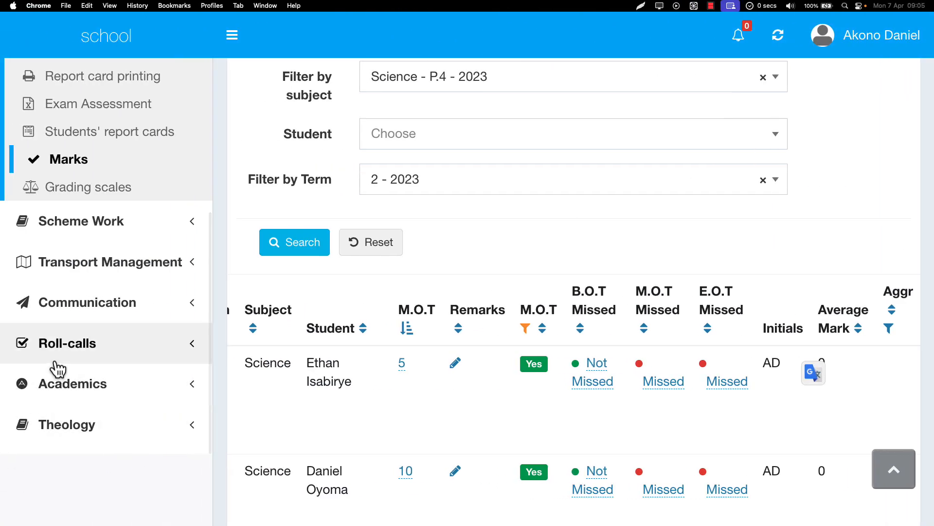
key("ctrl+Right")
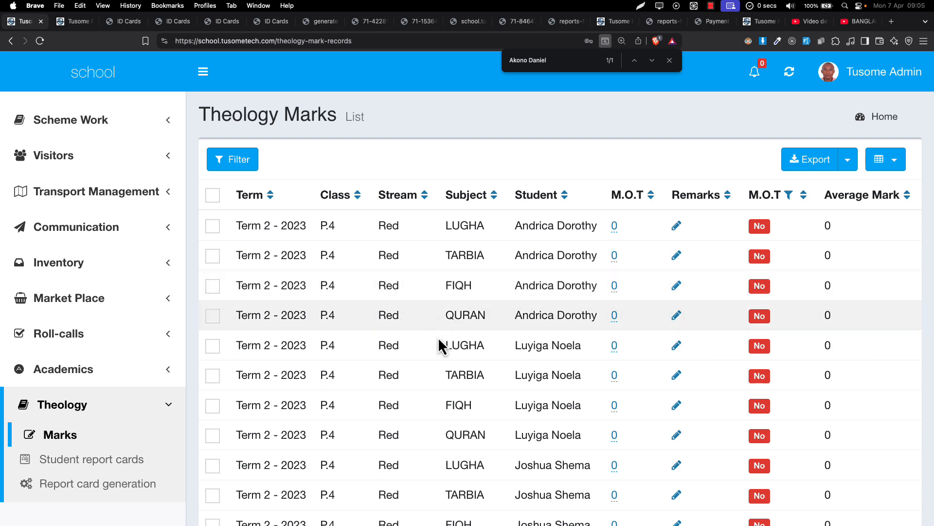
scroll(438, 337, "down", 4)
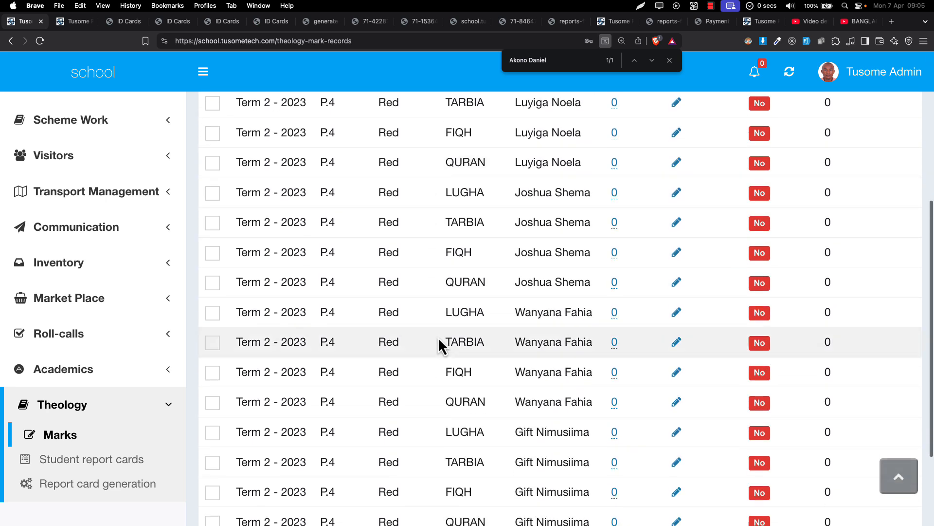
scroll(438, 337, "up", 5)
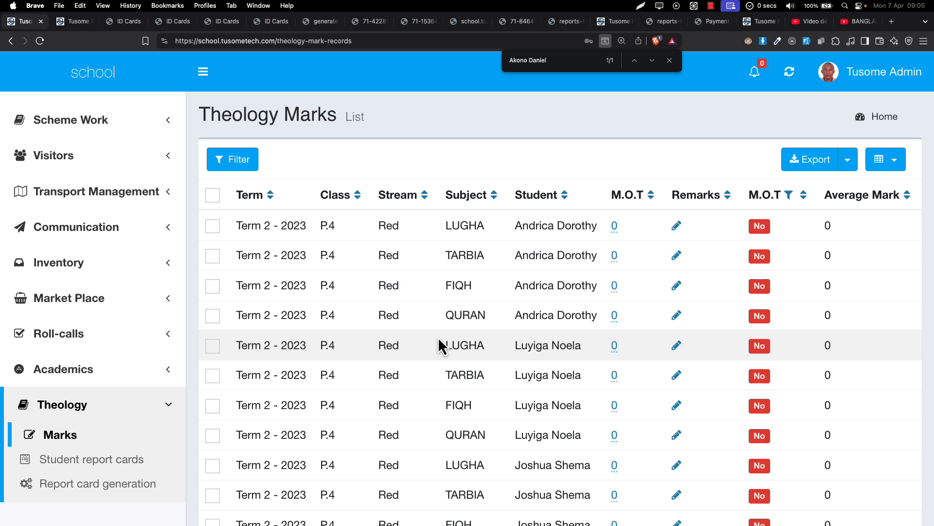
Try the class filter with Primary Four - 2023 and reset the theology marks filters
left_click(230, 168)
left_click(388, 214)
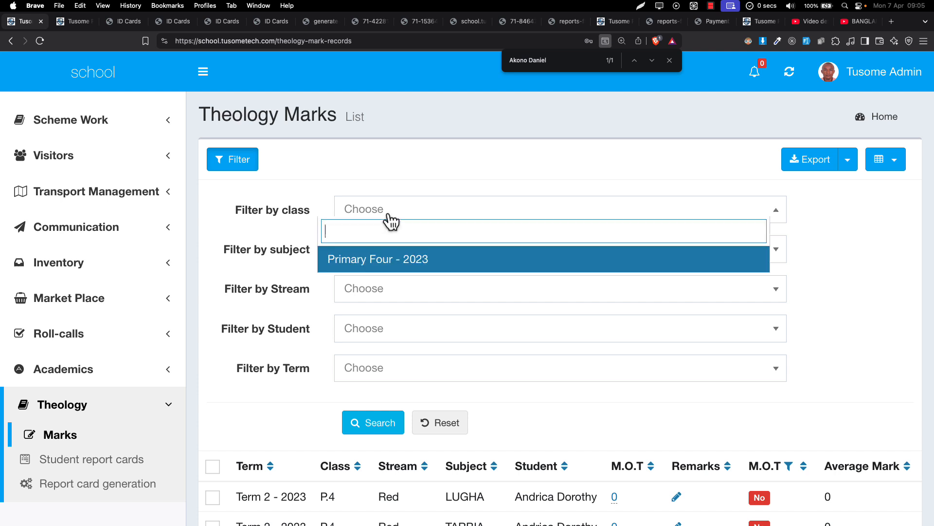
left_click(383, 263)
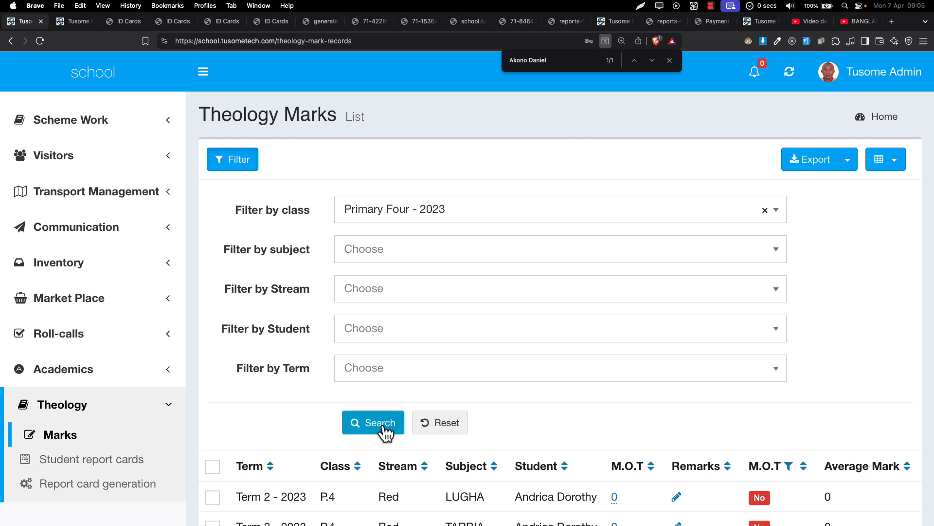
left_click(427, 423)
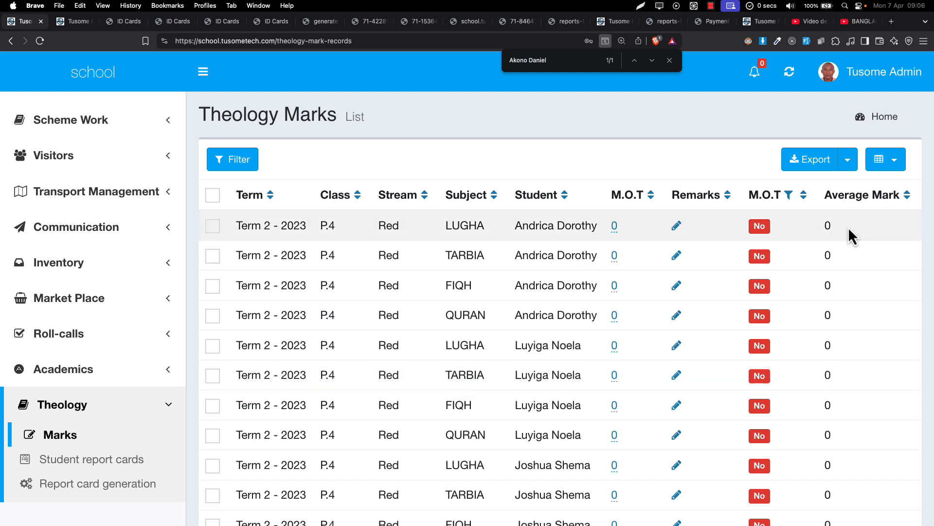
Check which columns are available for display in the theology marks table
left_click(888, 178)
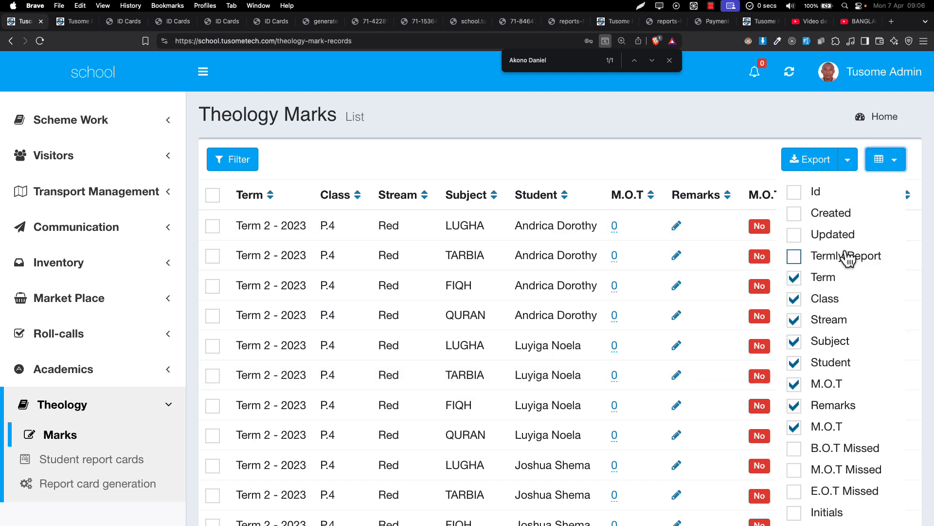
scroll(820, 378, "down", 1)
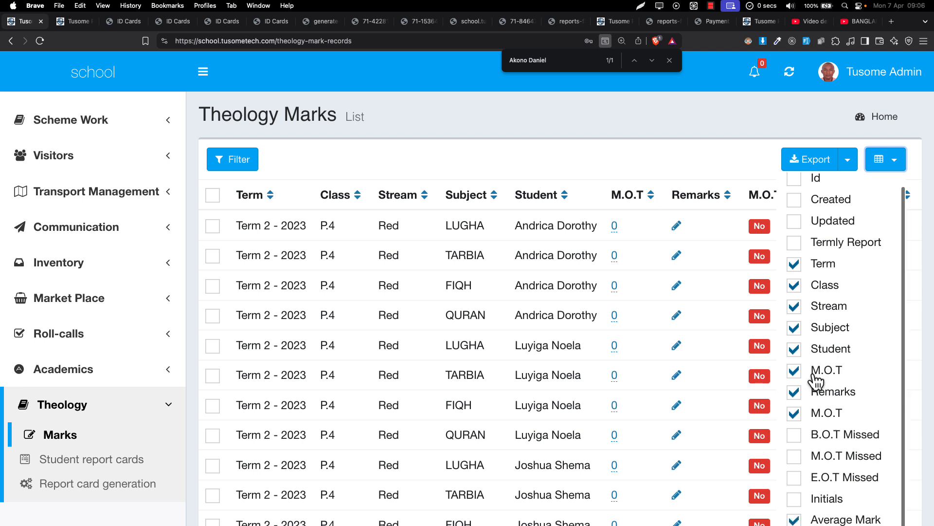
left_click(568, 291)
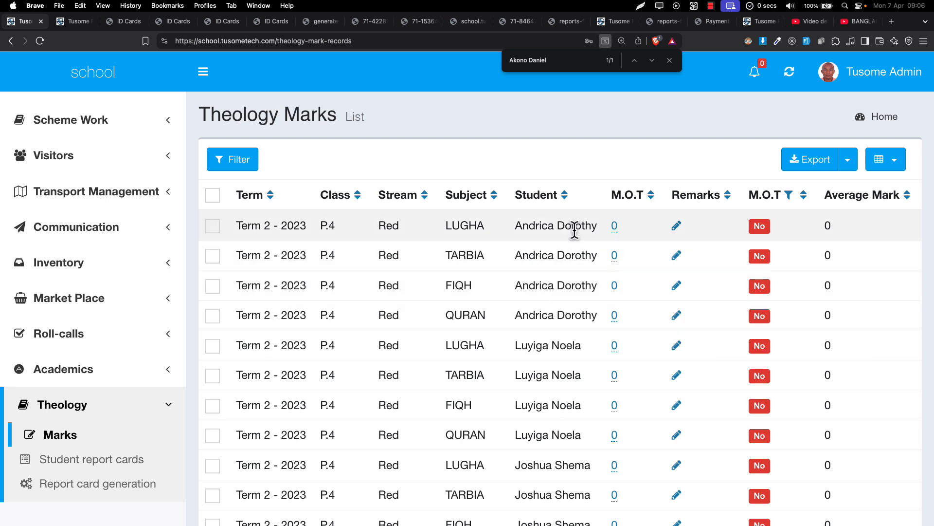
Set the first listed student's M.O.T marks to 5 for LUGHA and 31 for TARBIA
left_click(614, 230)
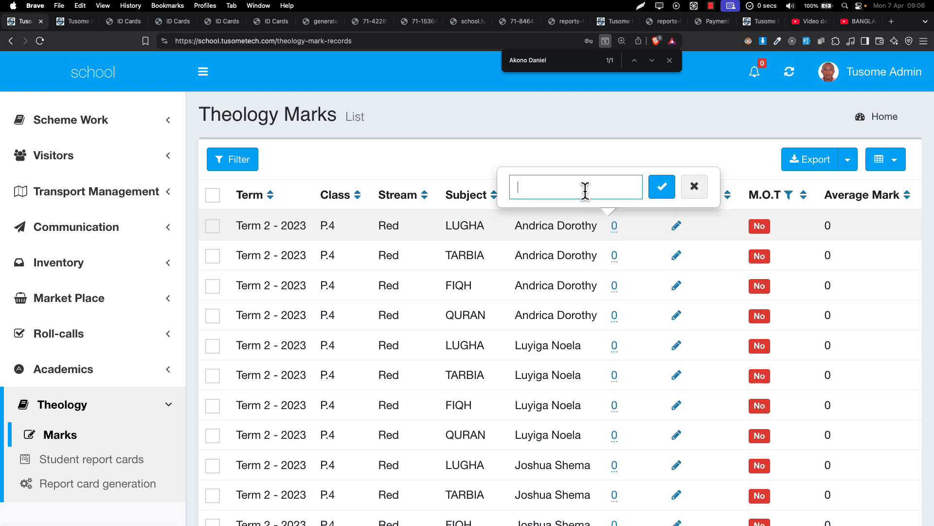
type("5")
key("Return")
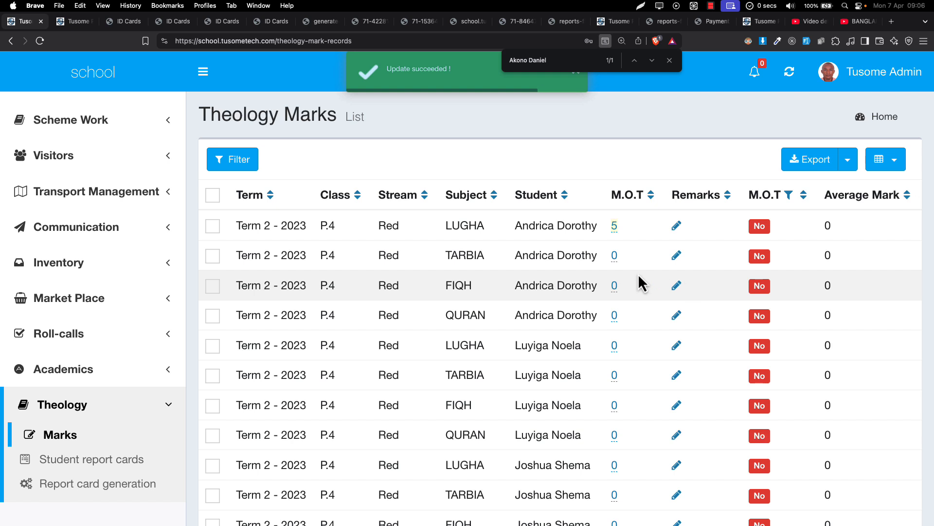
left_click(615, 262)
type("1322")
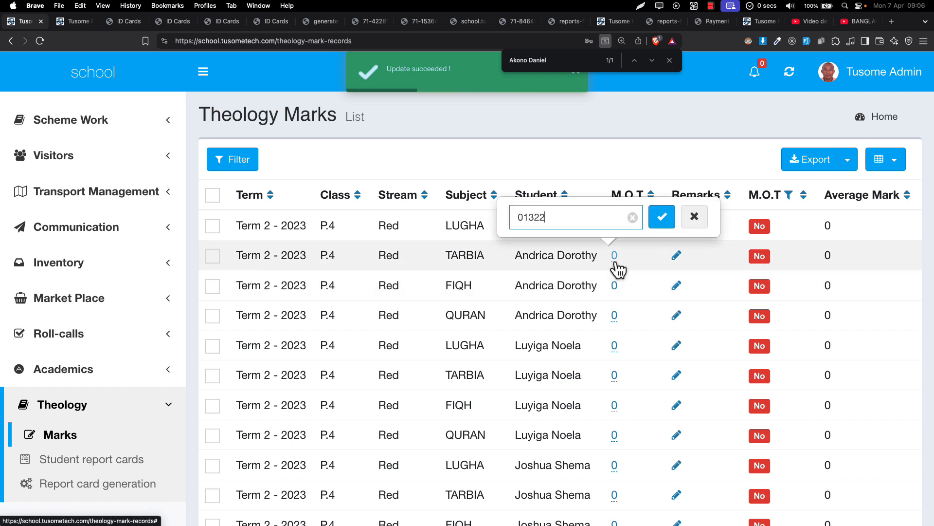
type("4")
key("super+a")
type("31")
key("super+a")
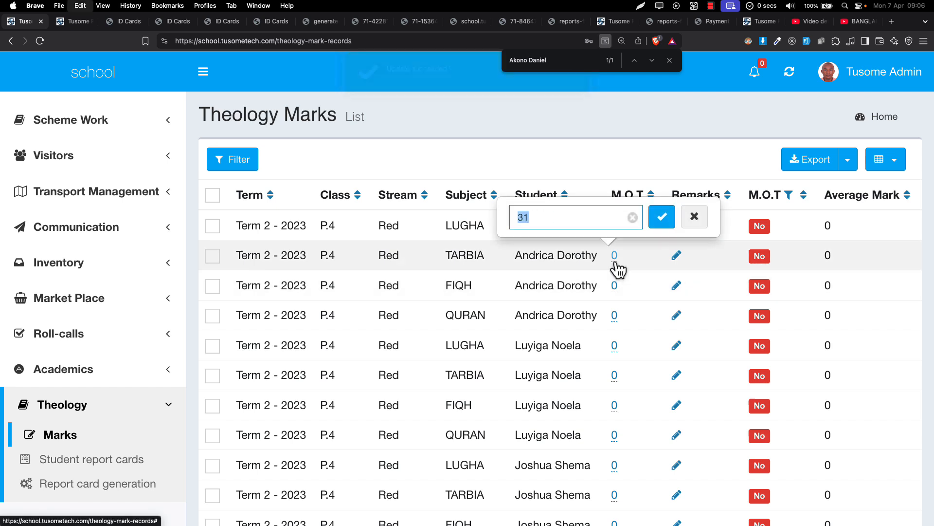
left_click(661, 216)
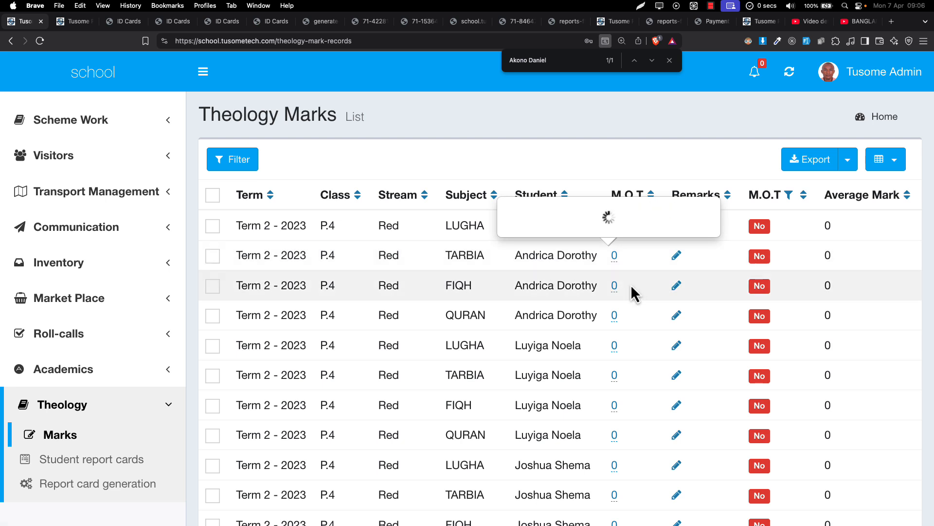
Set the first listed student's M.O.T marks to 35 for FIQH and 90 for QURAN
left_click(616, 290)
key("super+a")
type("31")
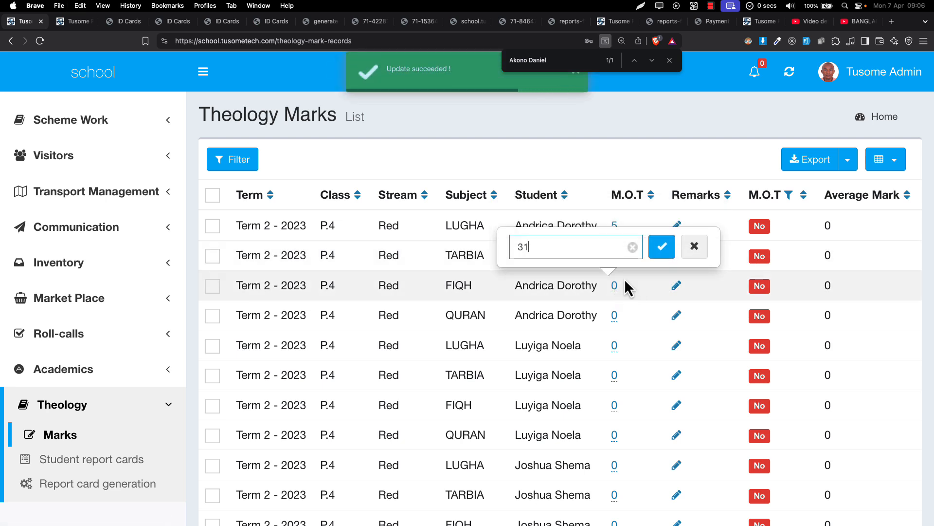
key("BackSpace")
type("5")
key("super+a")
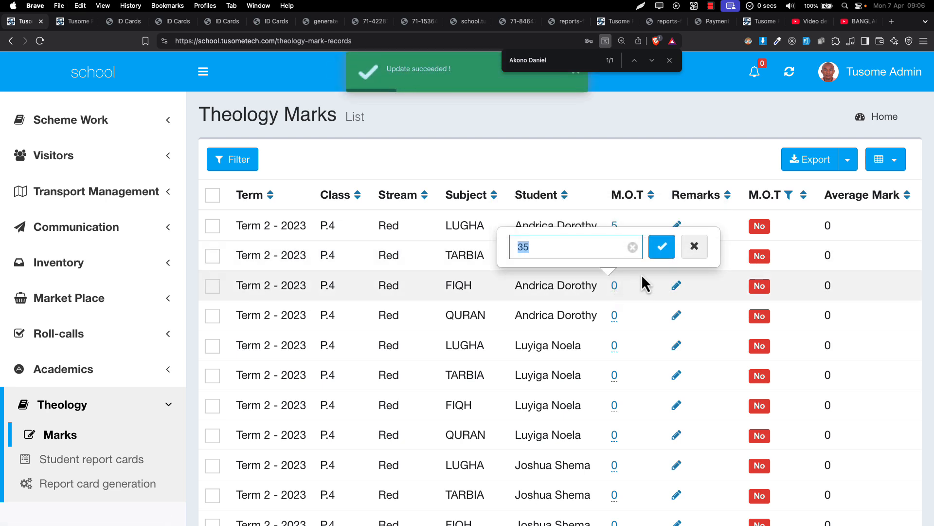
left_click(662, 247)
left_click(615, 316)
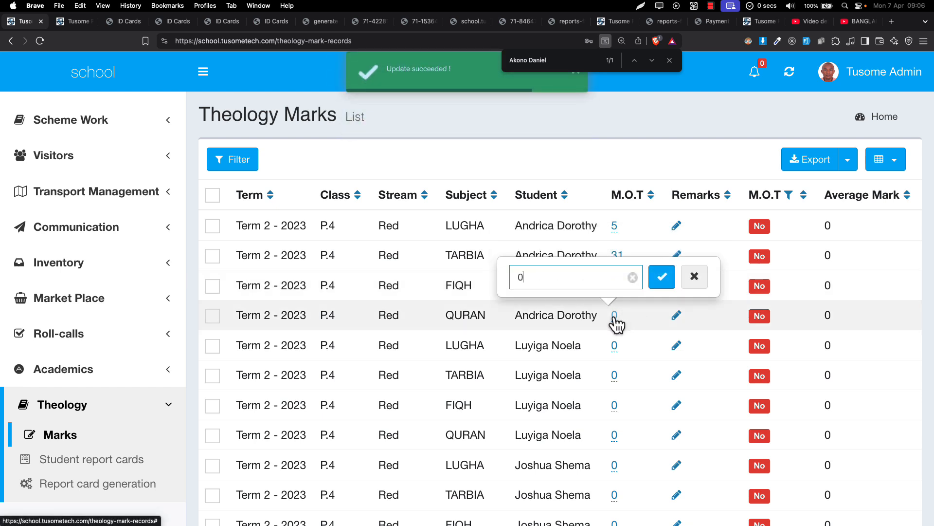
key("BackSpace")
type("30")
key("super+a")
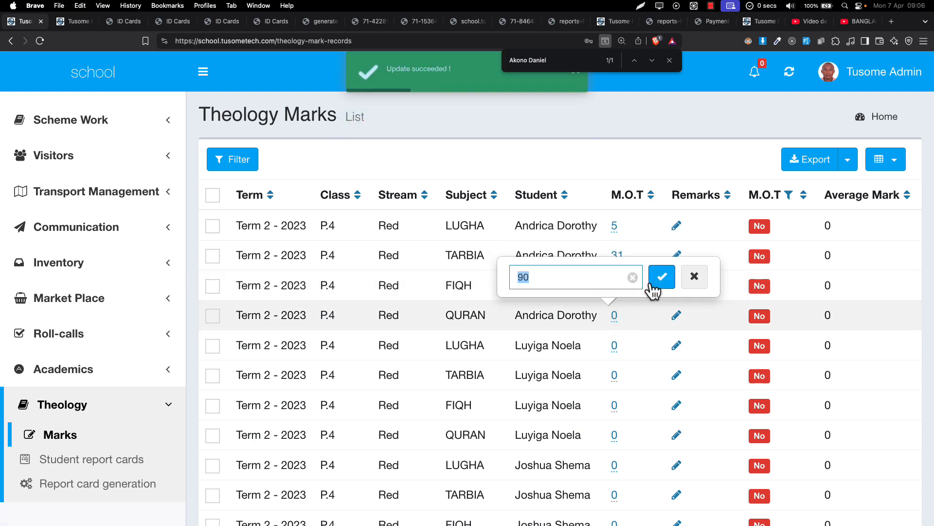
left_click(653, 285)
Set the second listed student's M.O.T marks to 91 for LUGHA and 11 for TARBIA
left_click(614, 345)
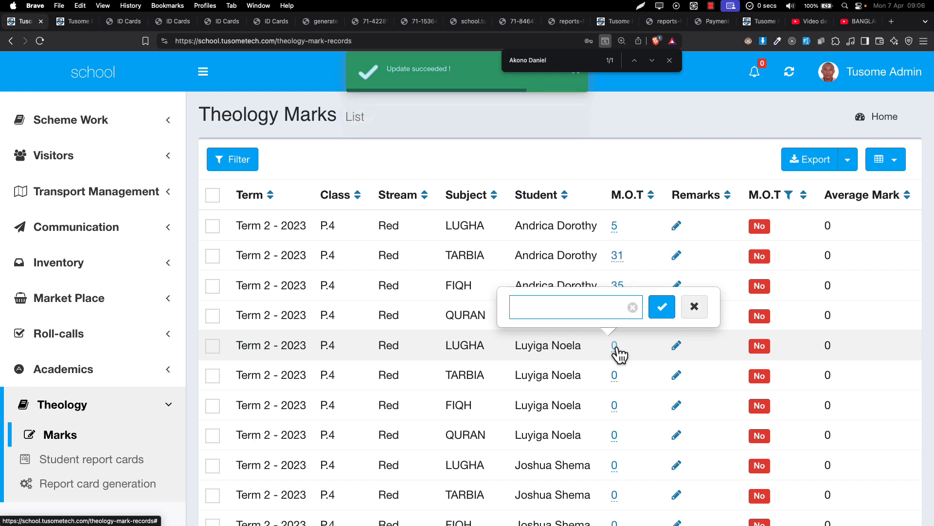
type("91")
key("Return")
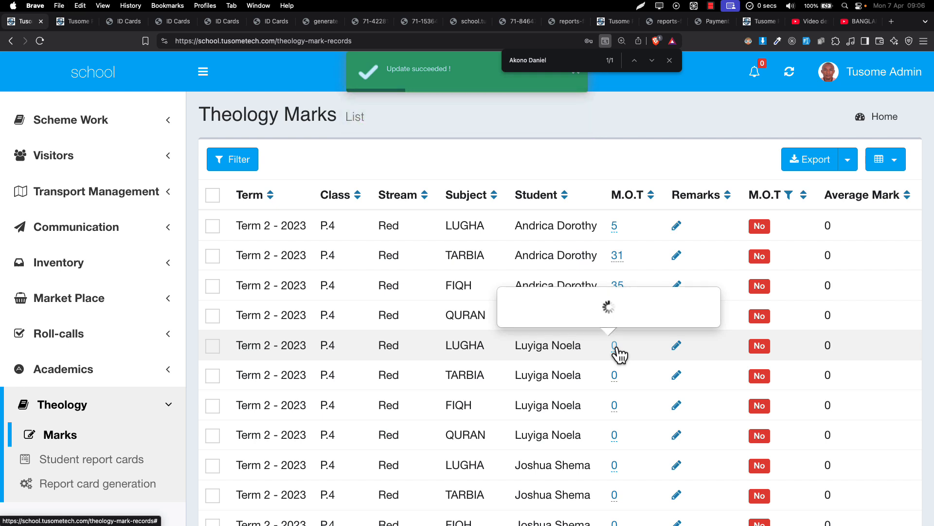
left_click(617, 381)
key("BackSpace")
type("11")
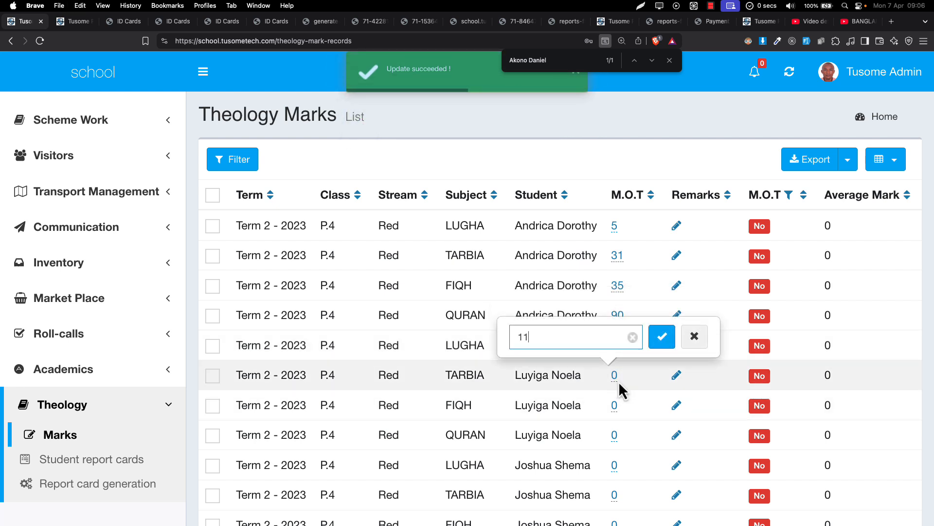
key("Return")
Set the second listed student's FIQH M.O.T mark to 80
left_click(615, 408)
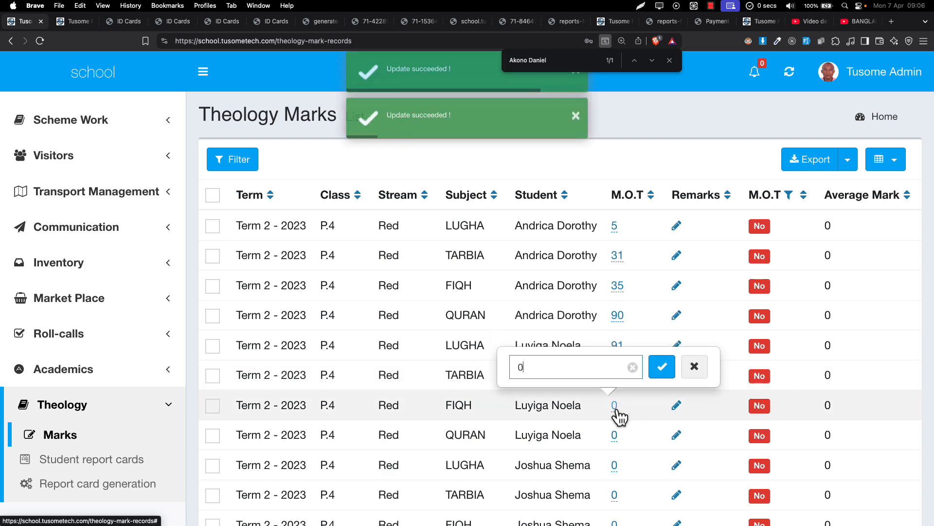
key("BackSpace")
type("8")
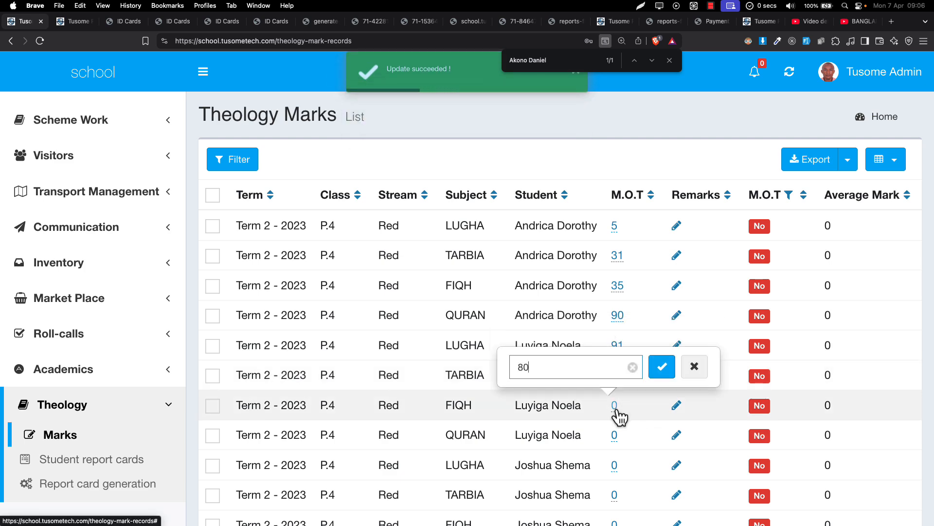
type("0")
key("Return")
Filter the theology marks by one P.4 - 2023 student, found by part of the student's name
scroll(672, 351, "down", 5)
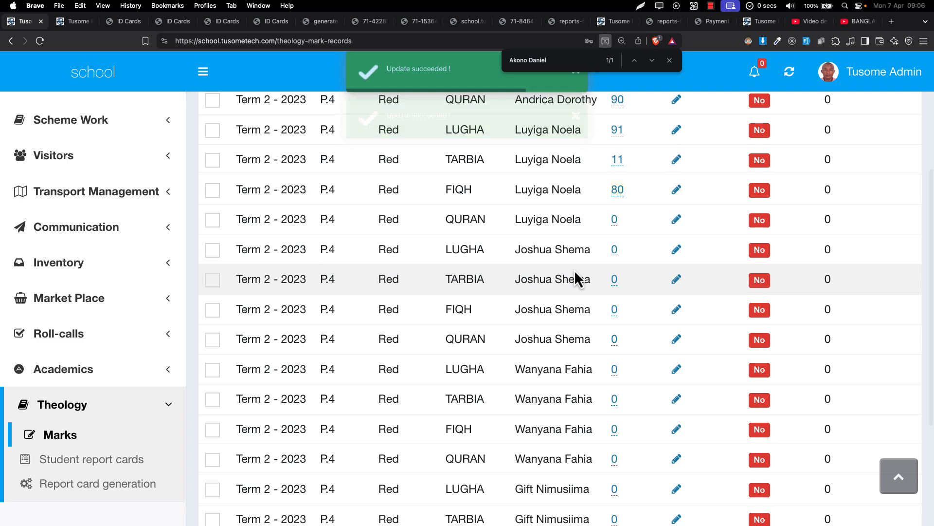
scroll(575, 273, "up", 10)
scroll(575, 272, "down", 2)
scroll(438, 253, "up", 2)
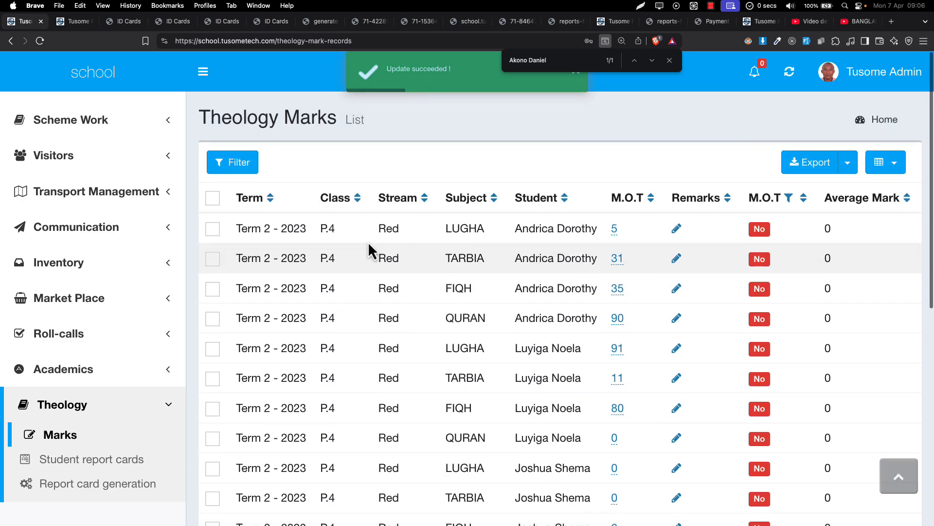
left_click(254, 163)
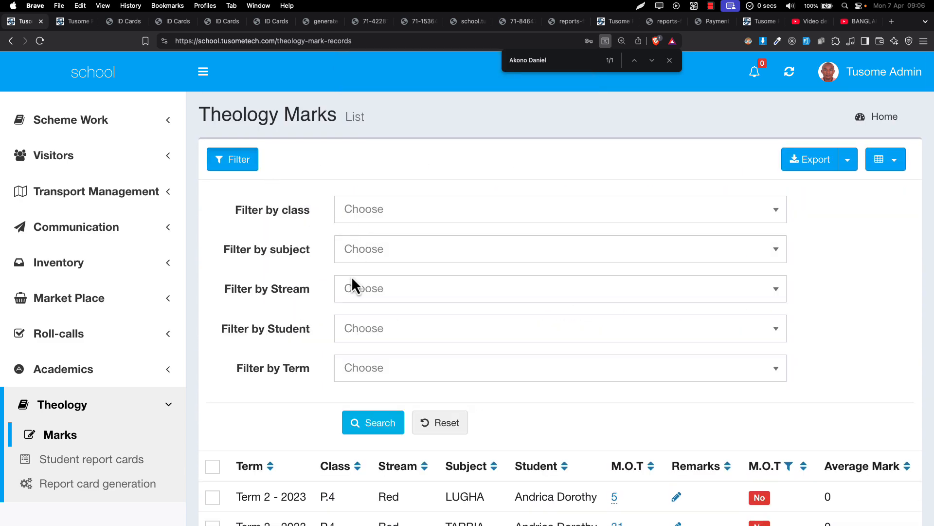
scroll(354, 287, "down", 1)
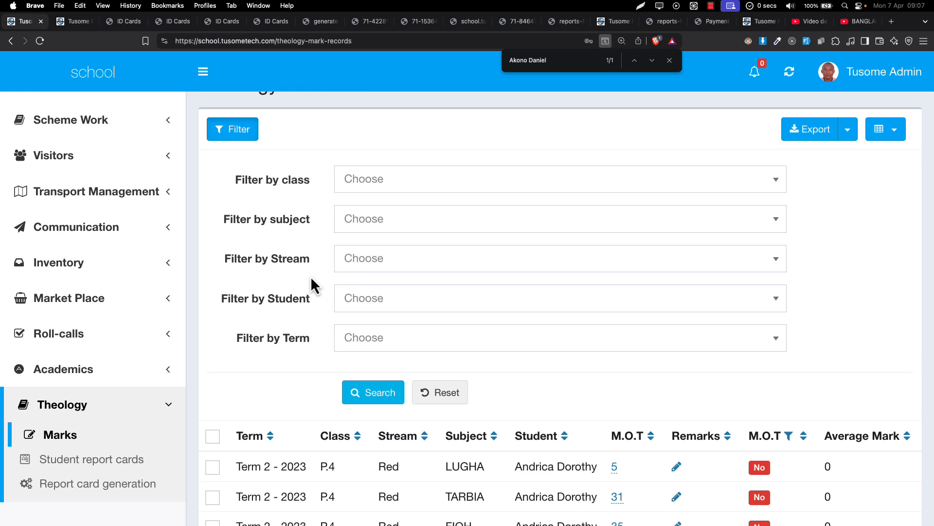
left_click(362, 303)
type("mad")
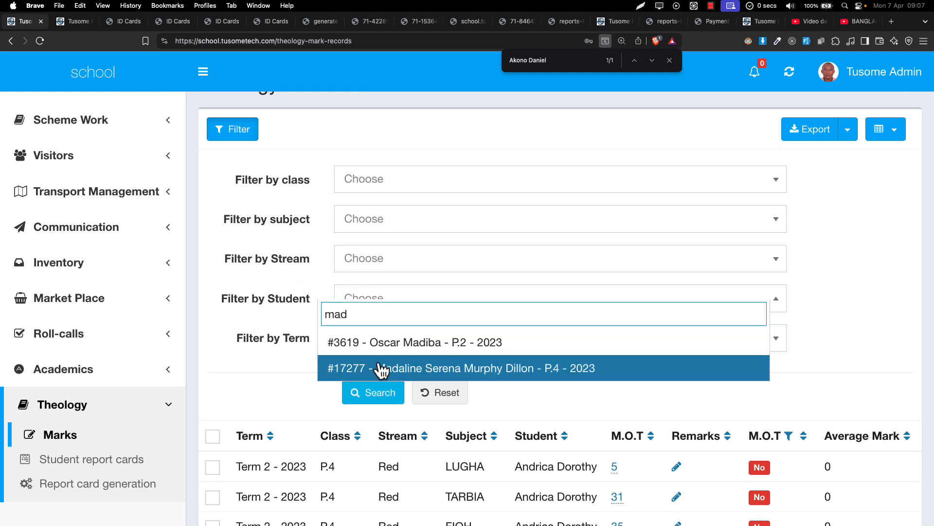
left_click(382, 368)
left_click(374, 393)
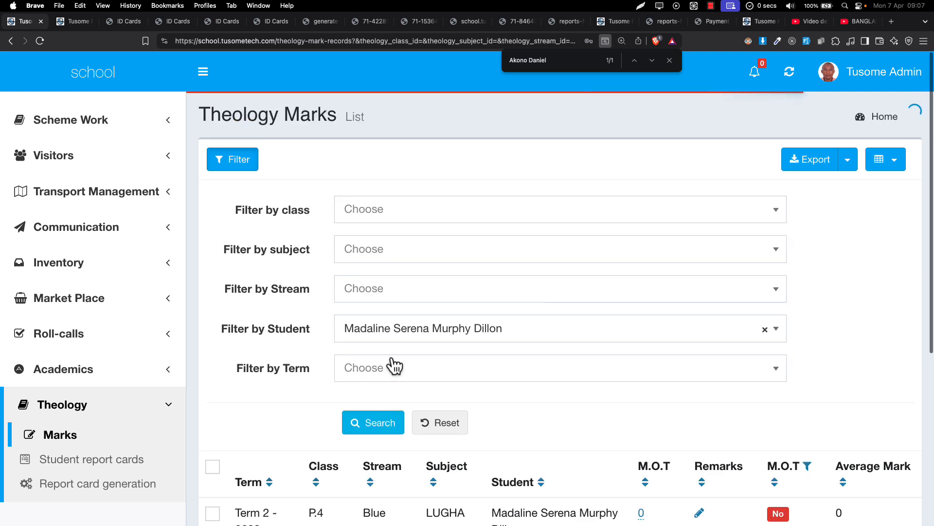
Set the filtered student's LUGHA M.O.T mark to 50
scroll(709, 305, "down", 3)
scroll(713, 338, "down", 3)
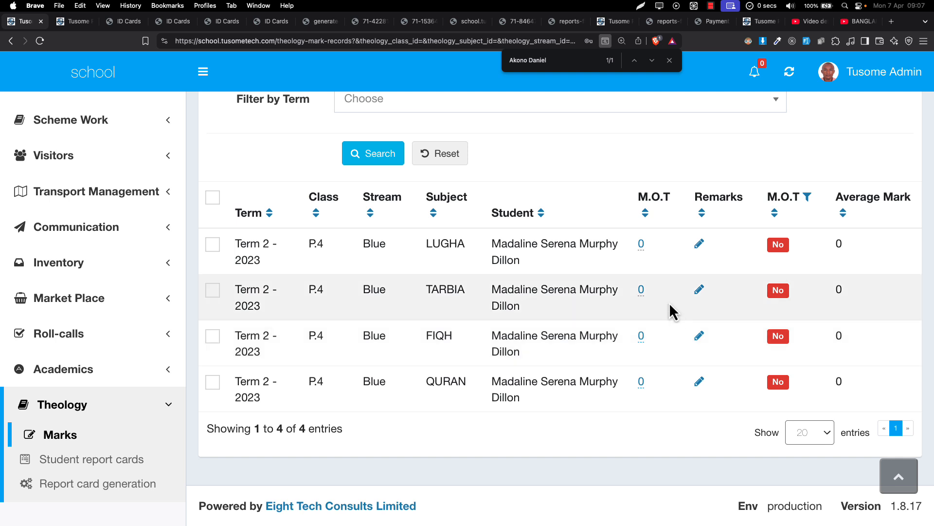
left_click(642, 244)
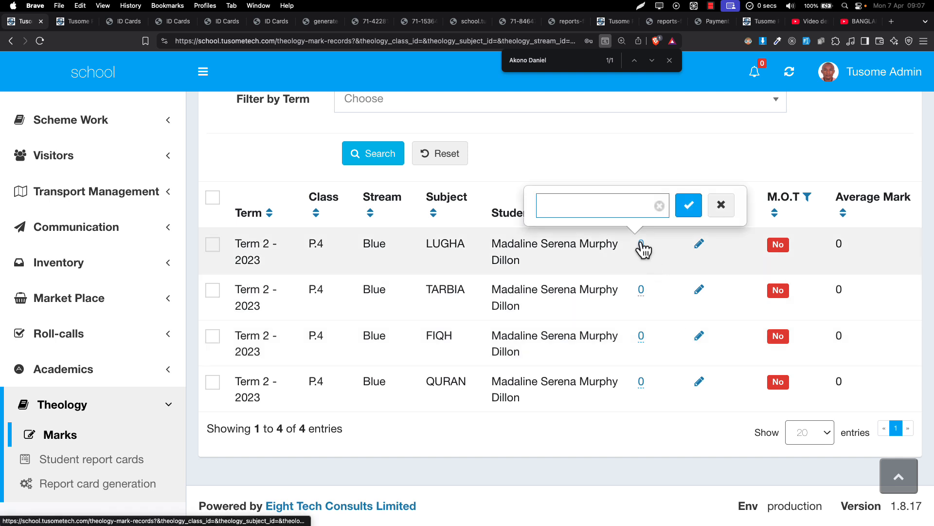
type("5")
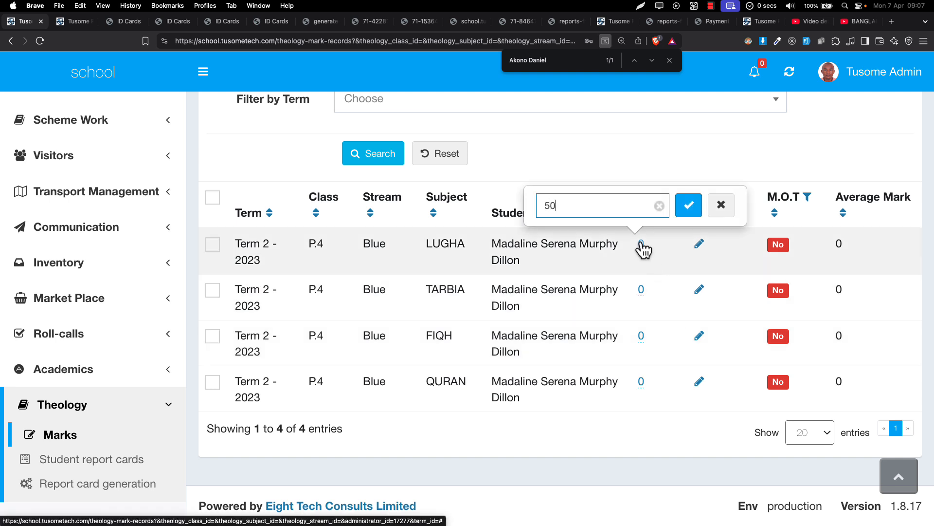
type("0")
key("Return")
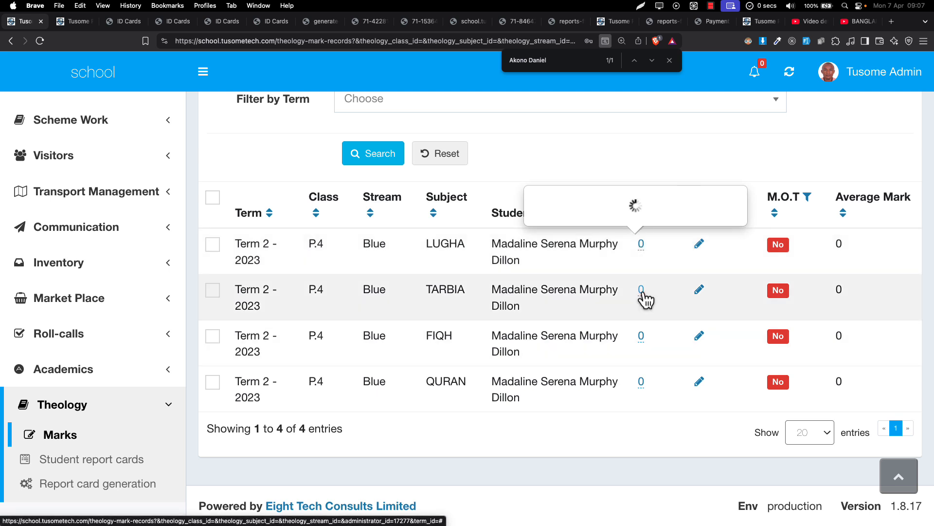
Edit and save the filtered student's TARBIA M.O.T mark
left_click(643, 291)
key("BackSpace")
key("Return")
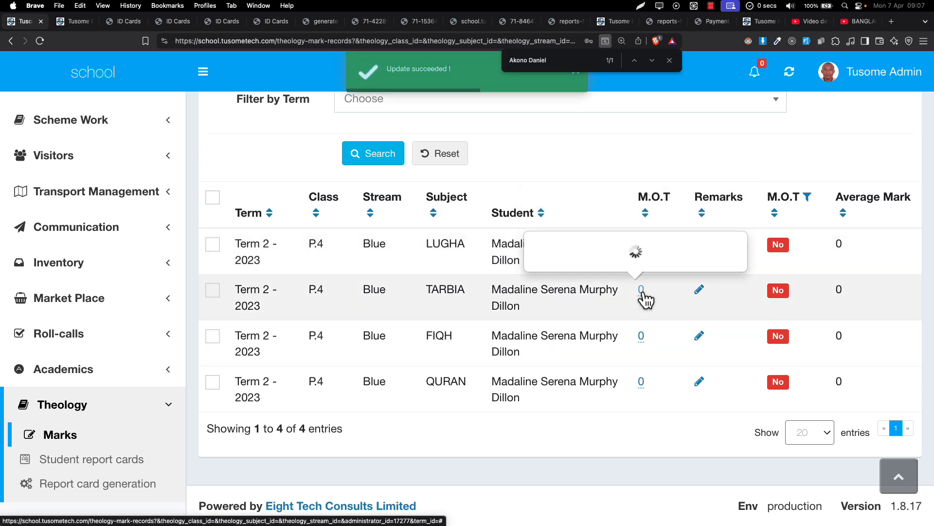
Set the filtered student's FIQH M.O.T mark to 60
left_click(641, 337)
key("BackSpace")
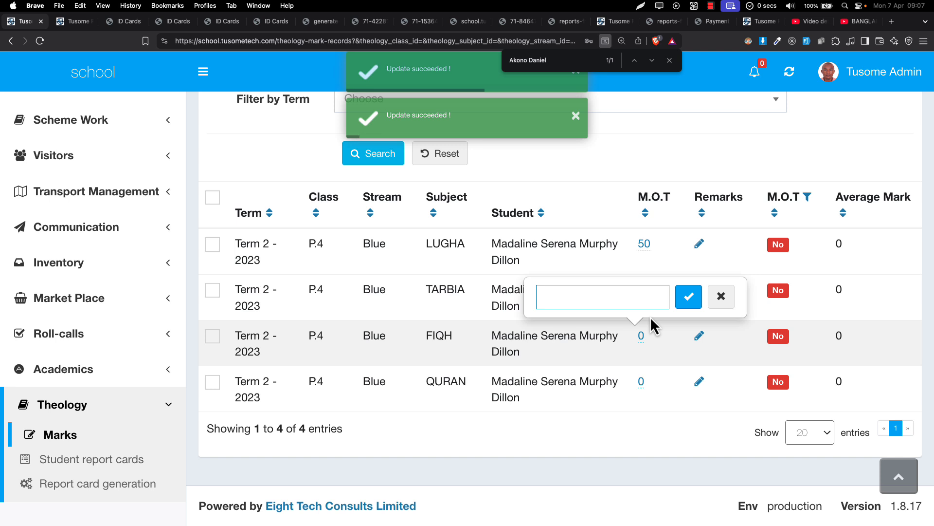
type("8")
key("Return")
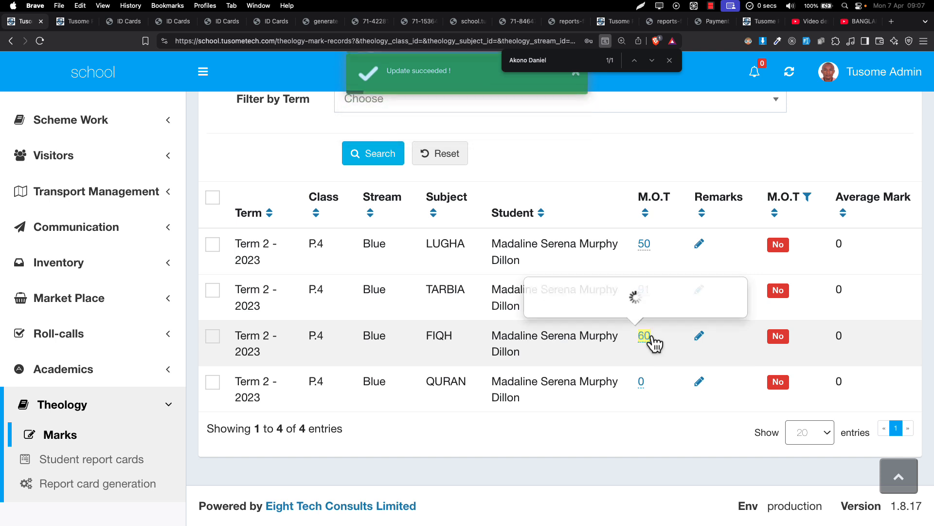
Set the filtered student's QURAN M.O.T mark to 91
left_click(643, 382)
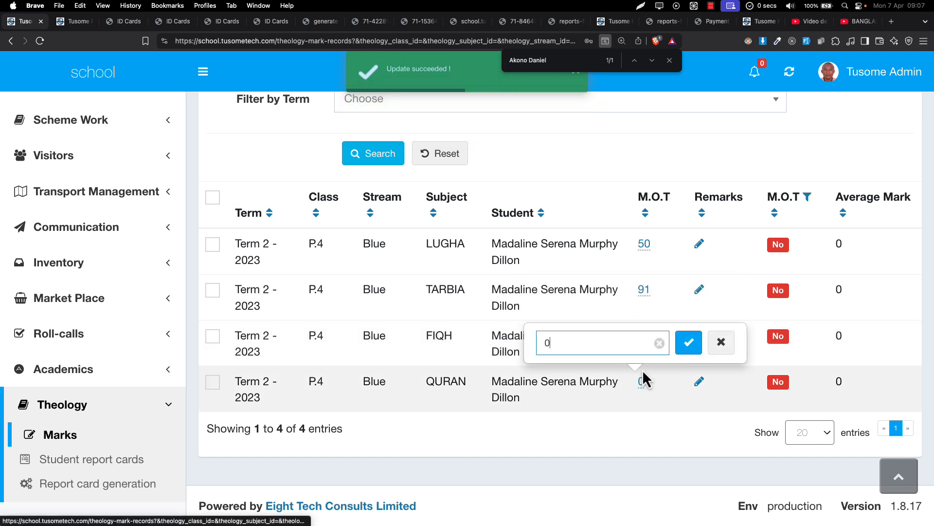
key("BackSpace")
type("13")
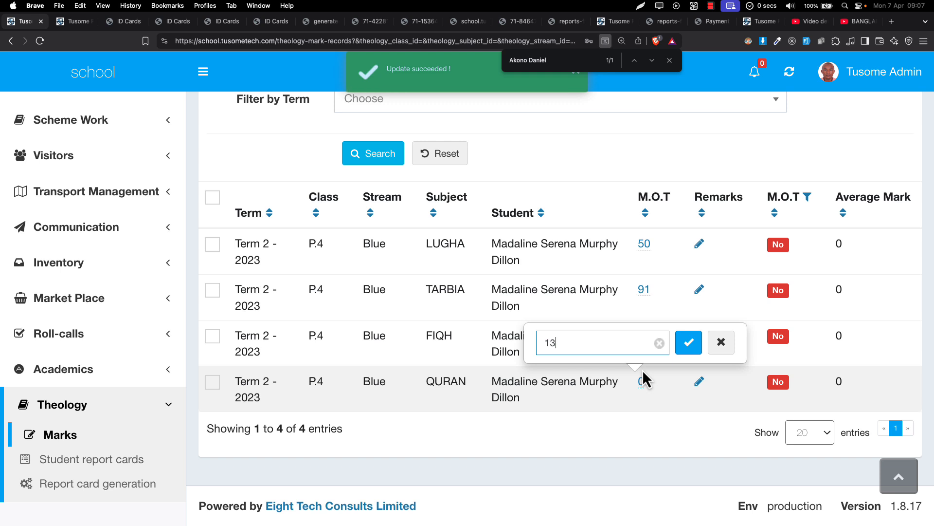
key("BackSpace")
key("BackSpace")
type("91")
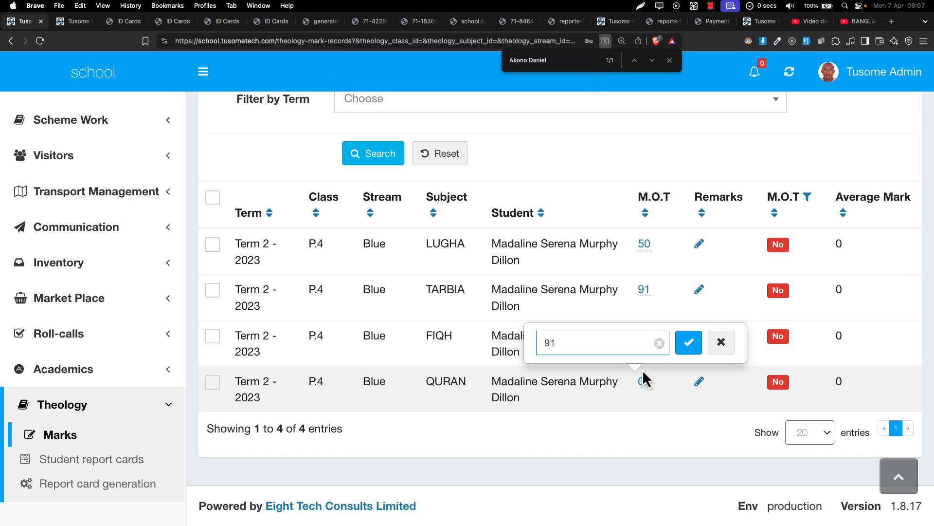
key("Return")
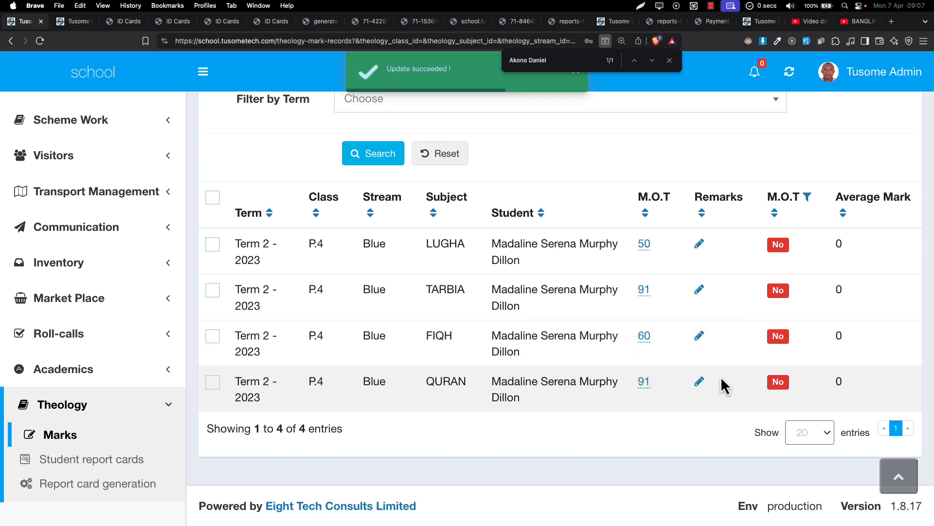
Change the filtered student's LUGHA M.O.T mark to 58
left_click(645, 247)
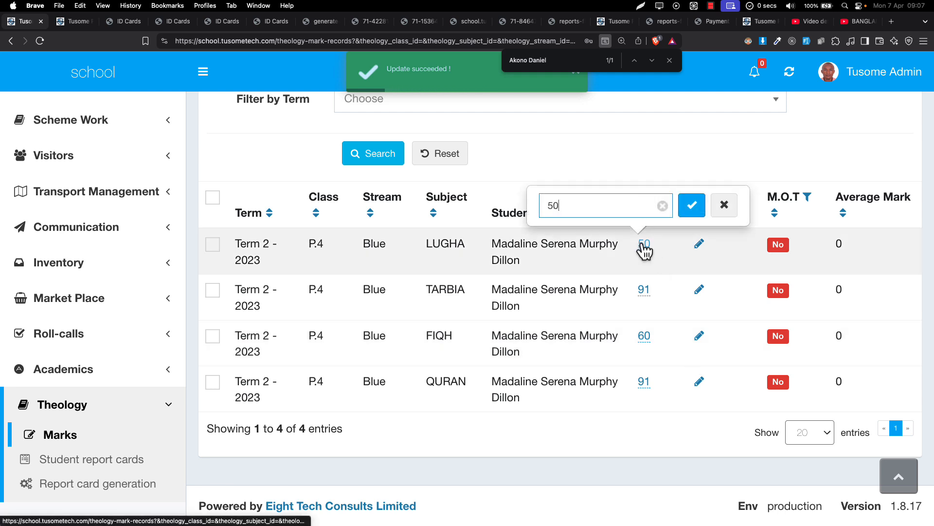
type("0")
key("Return")
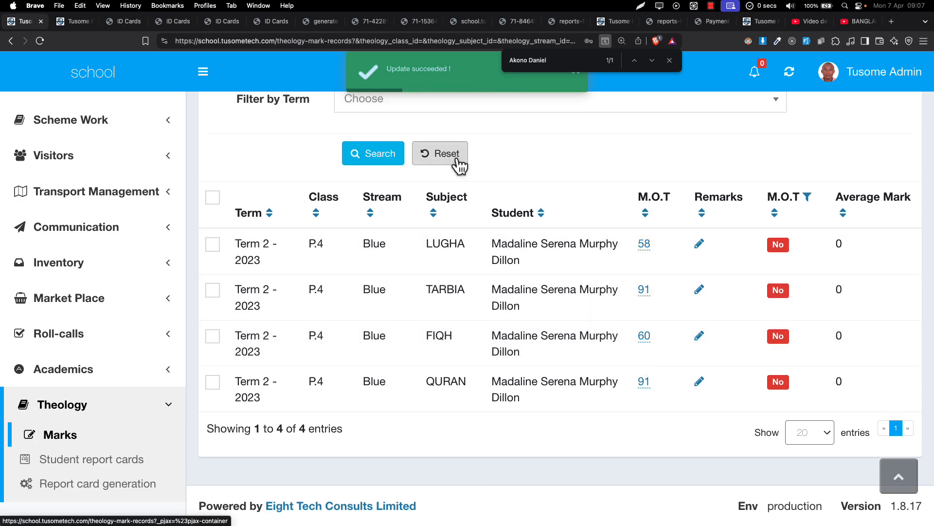
Reset the marks filter and set the third listed student's LUGHA M.O.T mark to 24
left_click(457, 158)
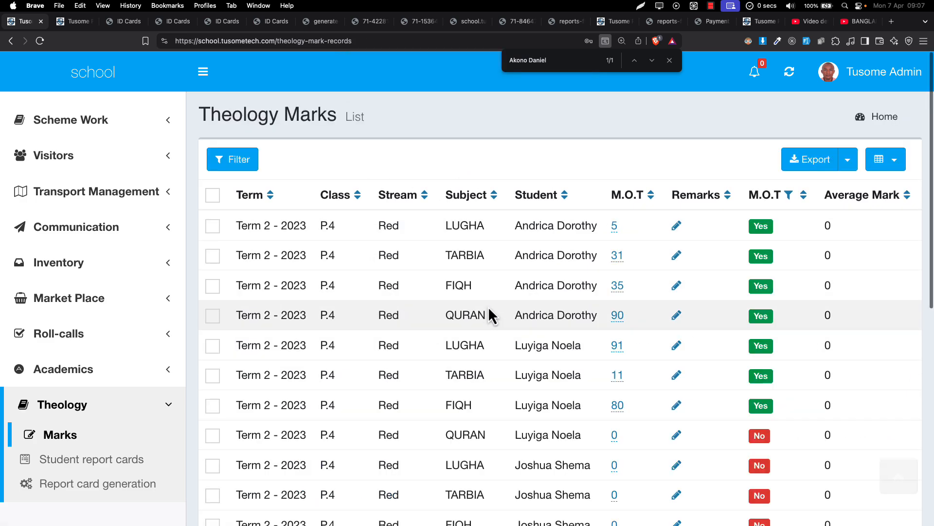
scroll(488, 306, "down", 3)
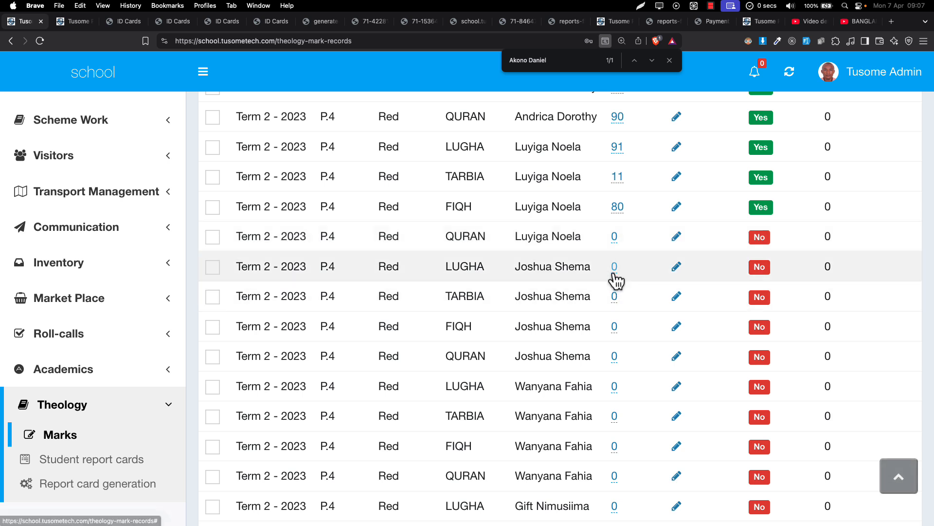
left_click(614, 272)
key("BackSpace")
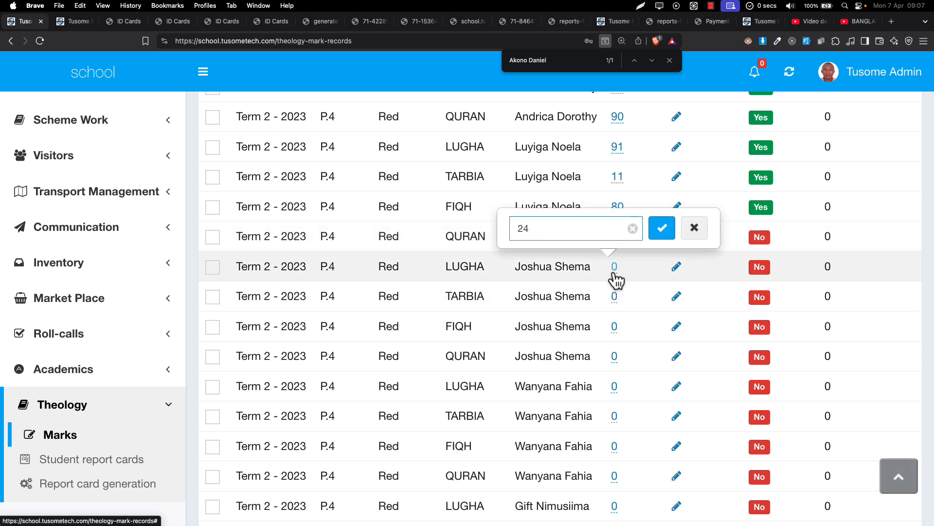
key("Return")
Set the third listed student's FIQH M.O.T mark to 64
left_click(614, 327)
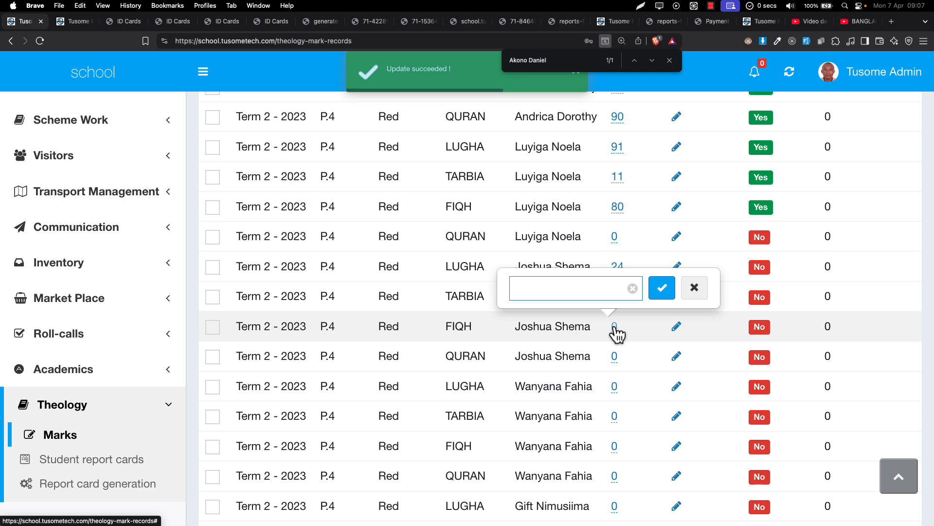
type("64")
key("Return")
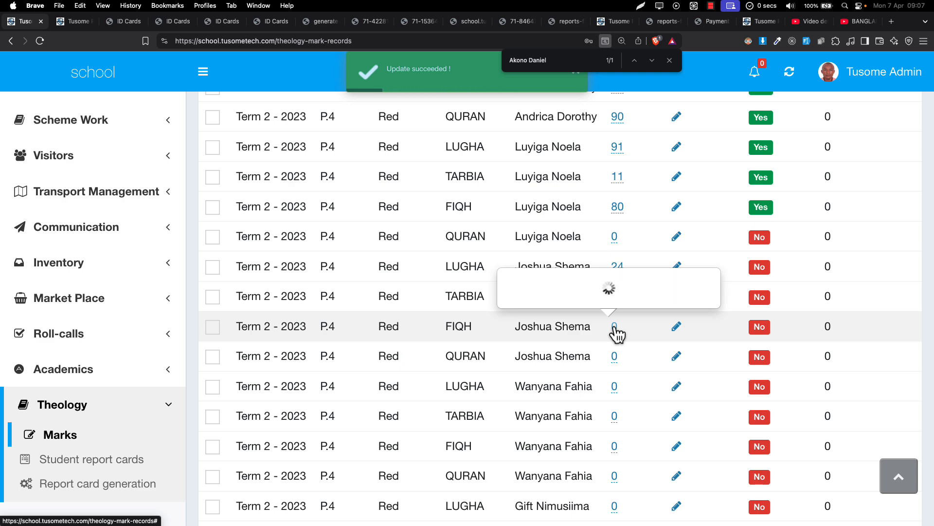
Set the QURAN M.O.T mark of the last student on the first page of the list to 92
scroll(614, 330, "down", 5)
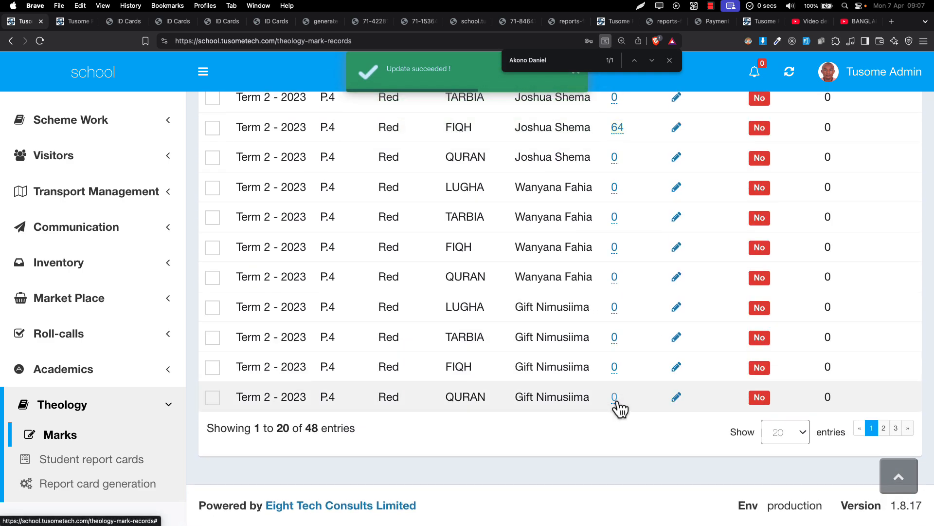
left_click(616, 404)
key("BackSpace")
type("5")
key("BackSpace")
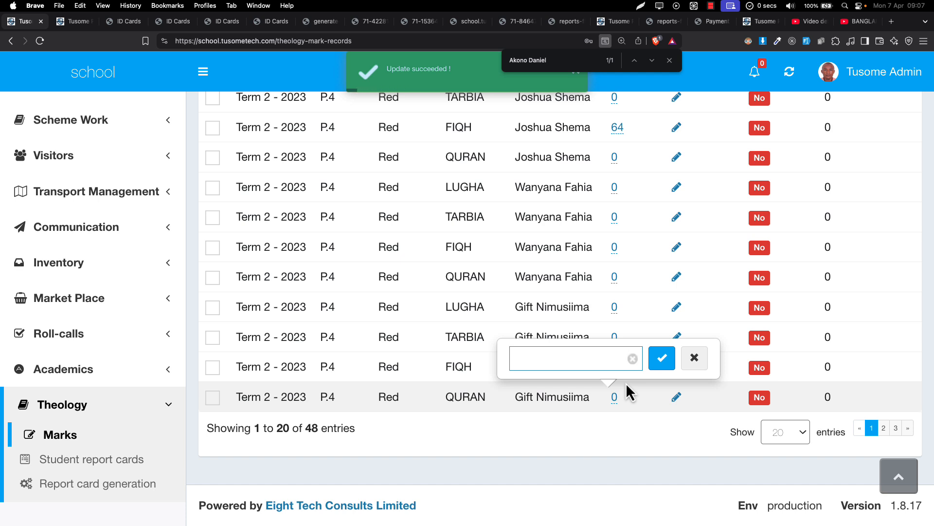
type("0")
key("BackSpace")
type("92")
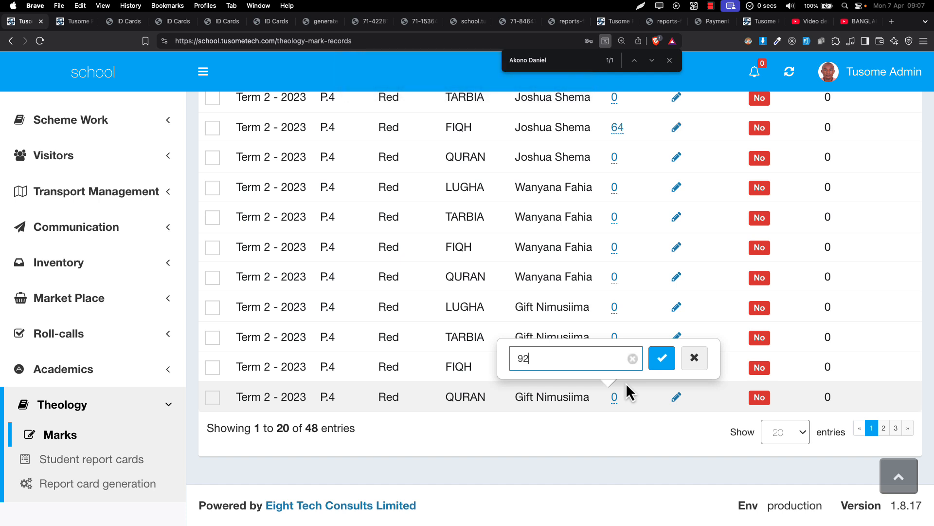
key("Return")
Show 50 entries per page and review which theology marks across the whole list have their M.O.T submitted
left_click(785, 437)
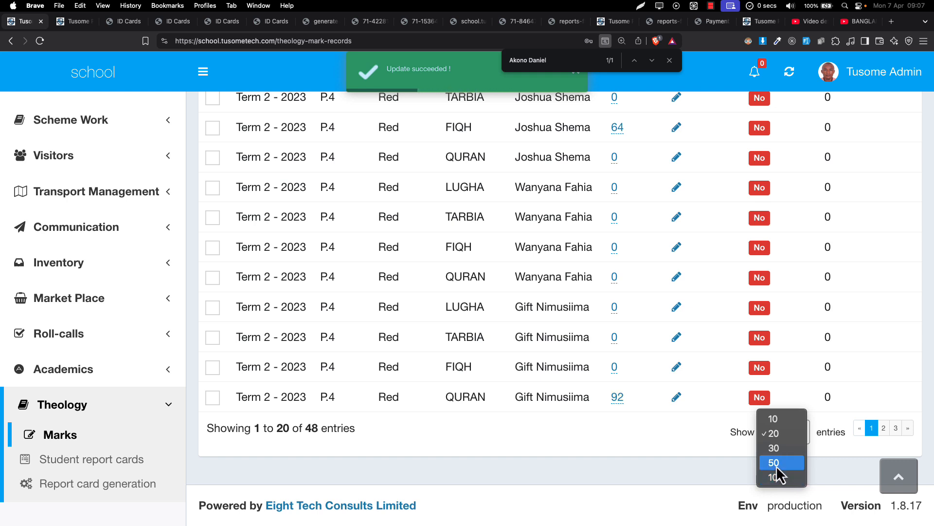
left_click(775, 464)
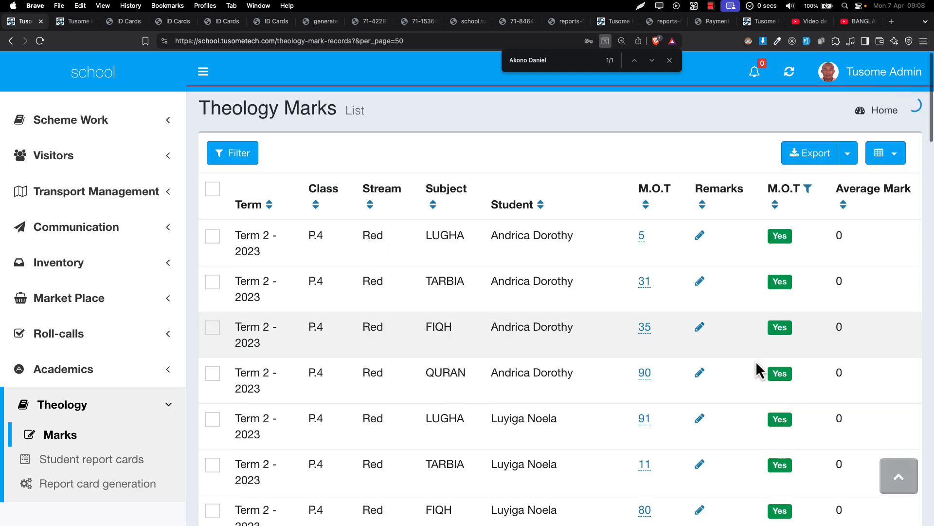
scroll(755, 360, "down", 10)
scroll(799, 396, "down", 15)
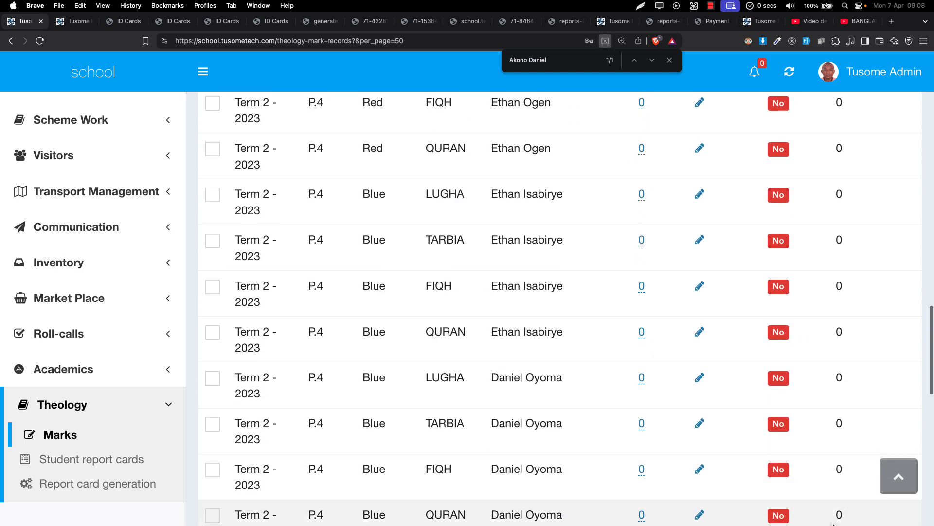
scroll(867, 511, "down", 5)
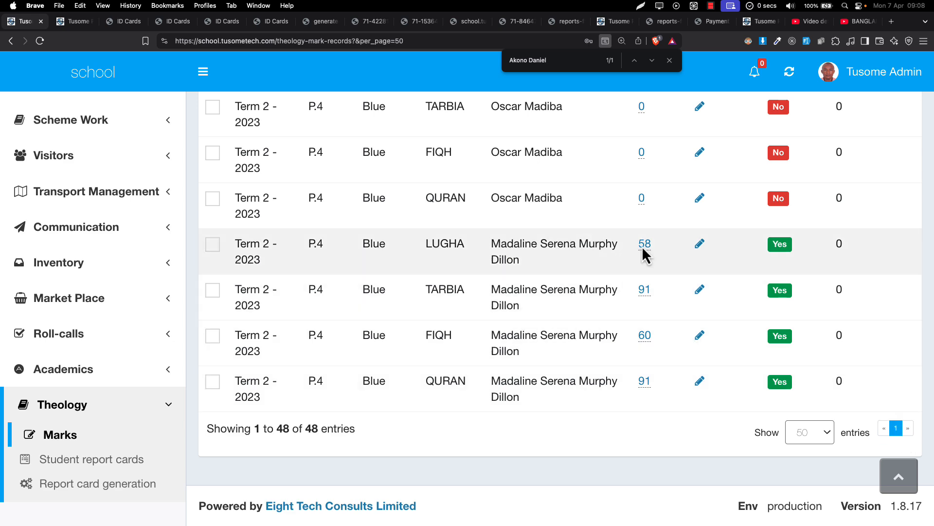
scroll(641, 247, "up", 3)
scroll(646, 247, "up", 12)
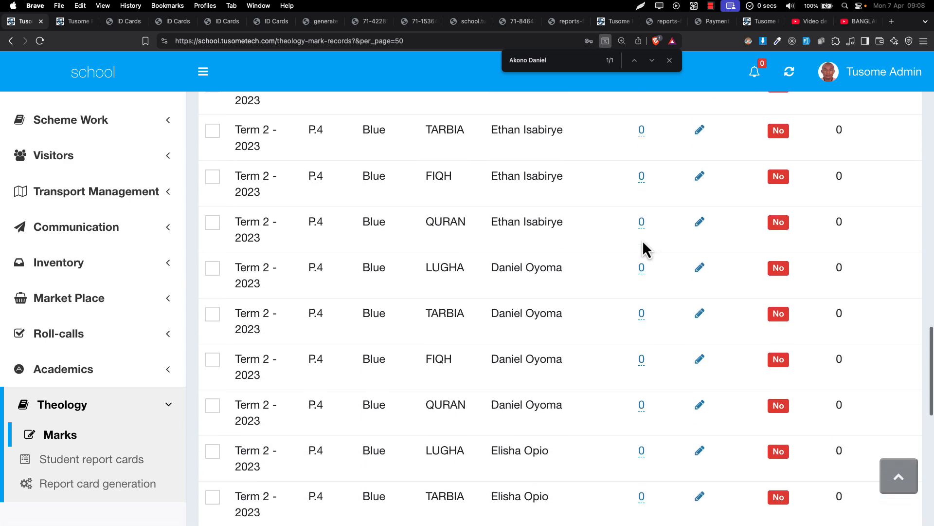
scroll(646, 247, "up", 7)
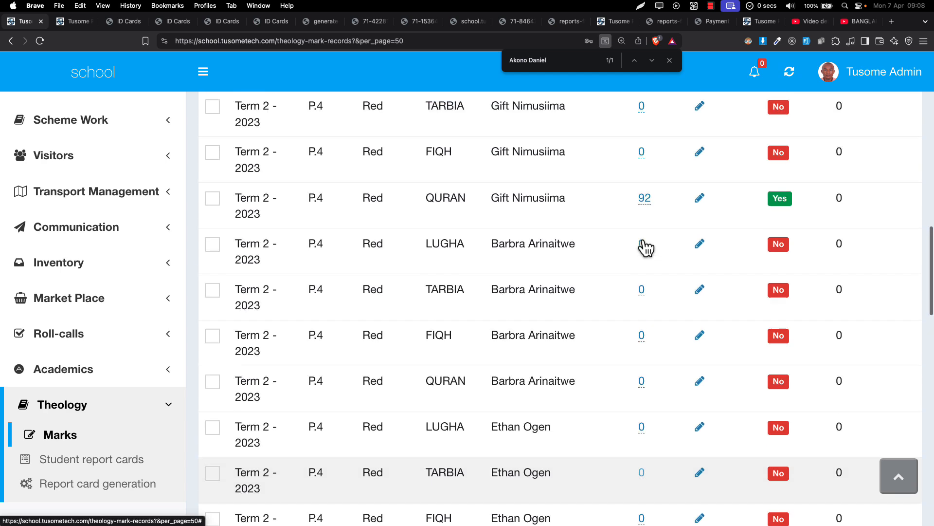
scroll(643, 242, "up", 13)
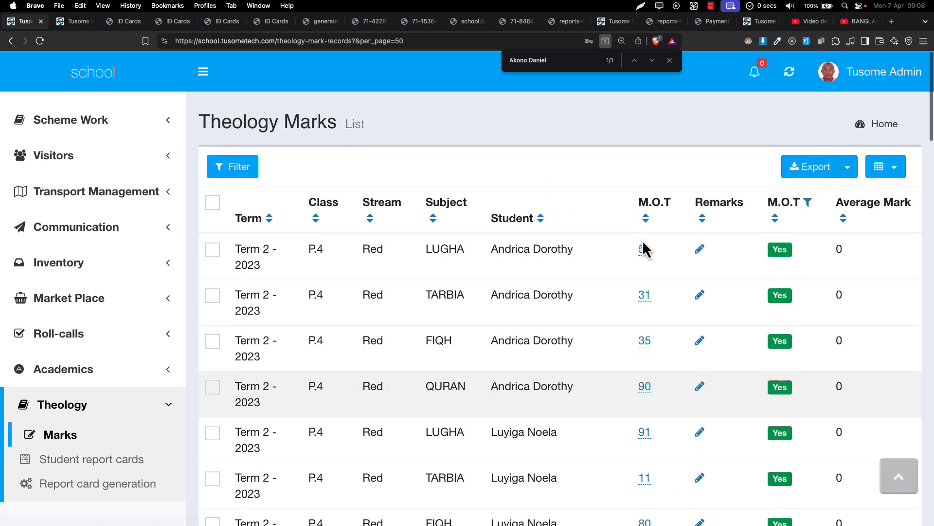
Set the third listed student's TARBIA M.O.T mark to 45
scroll(646, 247, "down", 7)
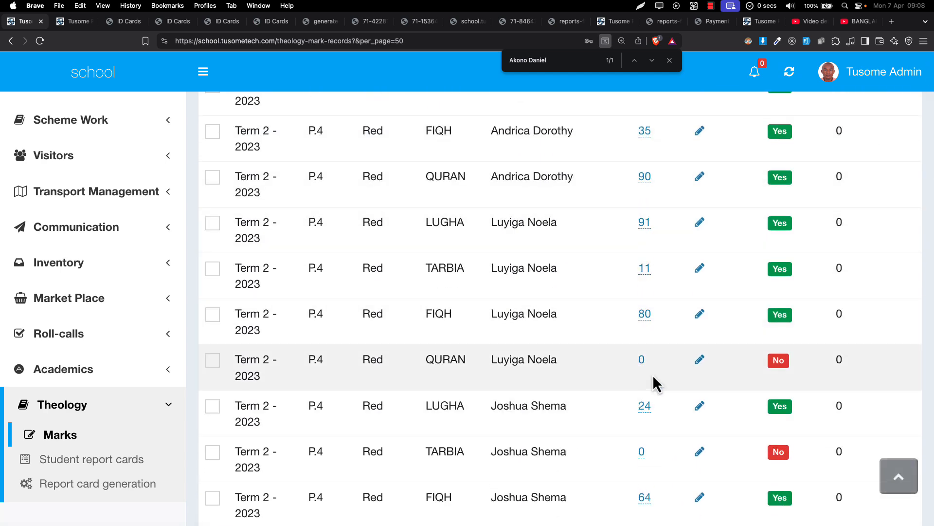
left_click(643, 308)
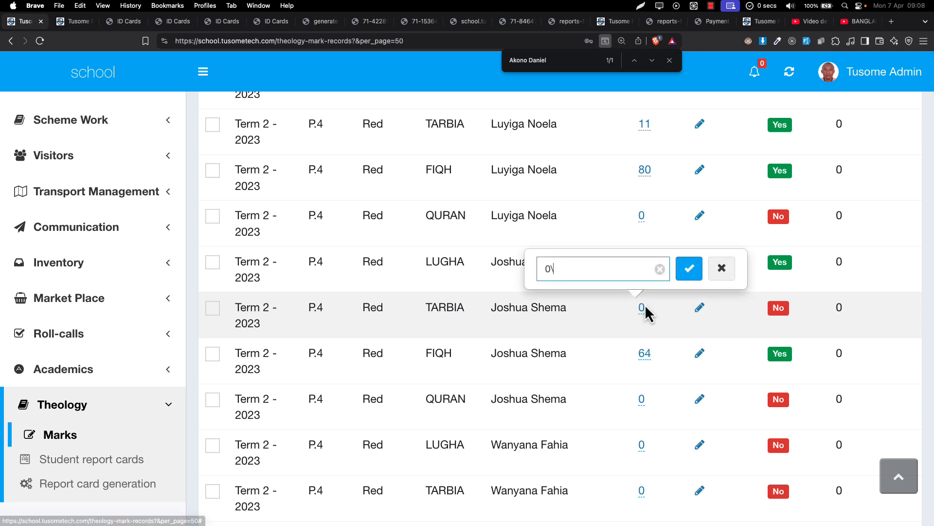
key("BackSpace")
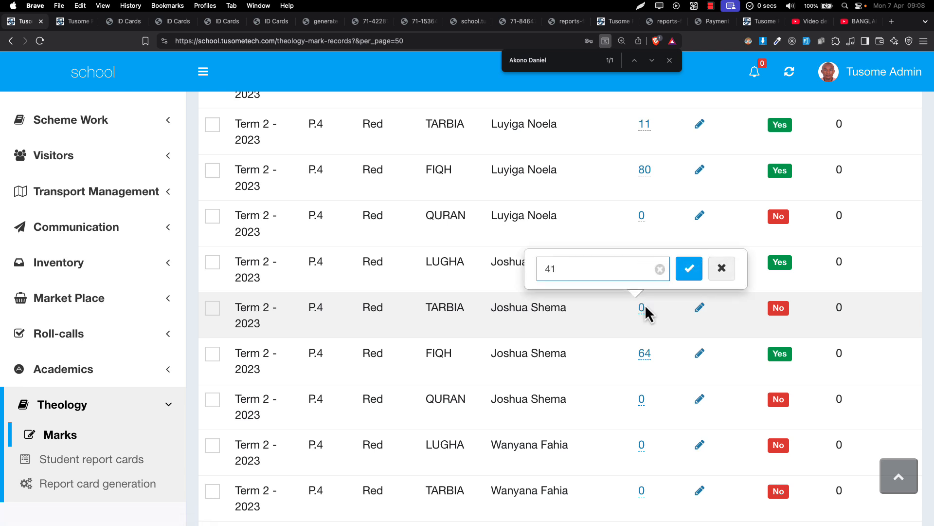
key("Return")
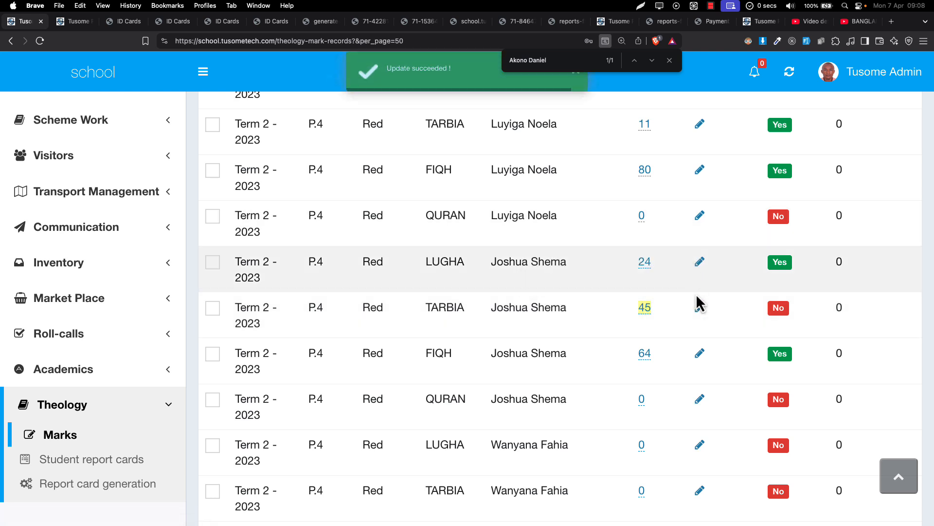
Open the theology termly report cards list and examine the M.O.T submission progress for term 2 of 2023
scroll(506, 356, "down", 6)
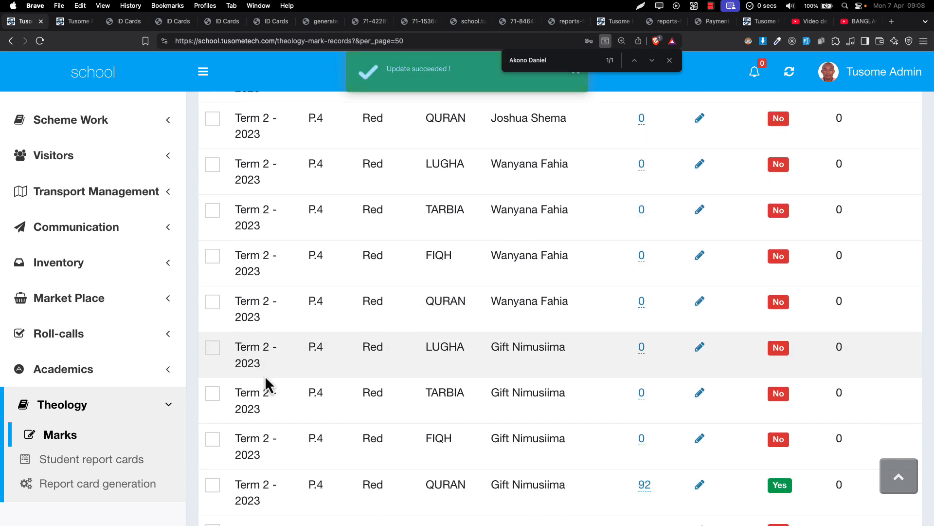
scroll(195, 458, "down", 1)
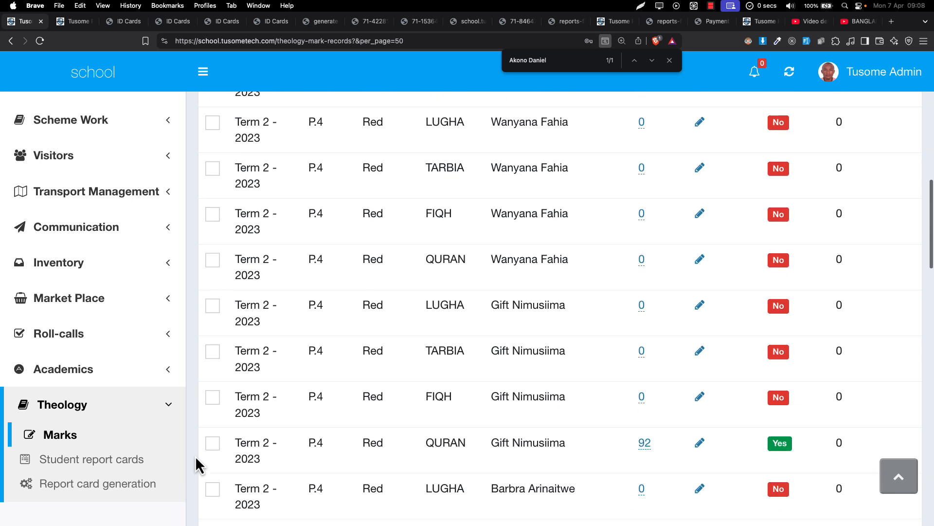
scroll(335, 364, "down", 2)
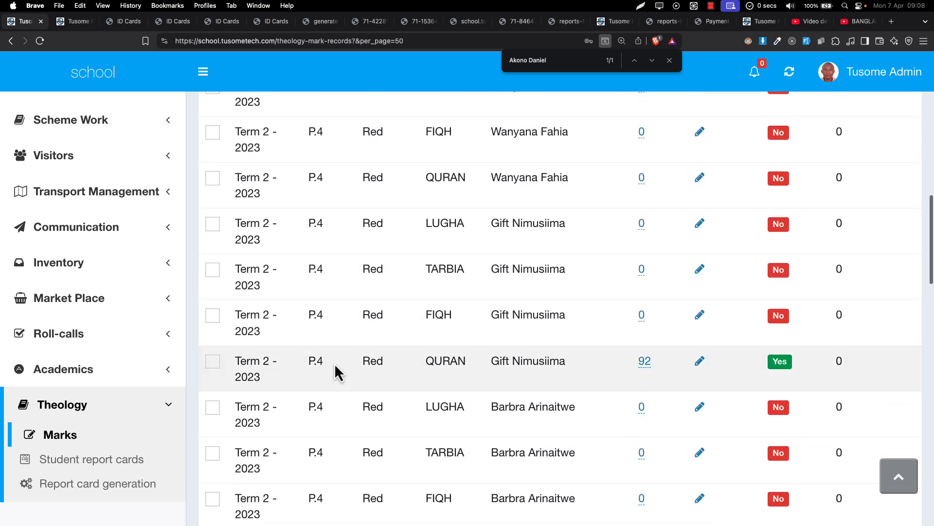
scroll(105, 465, "down", 3)
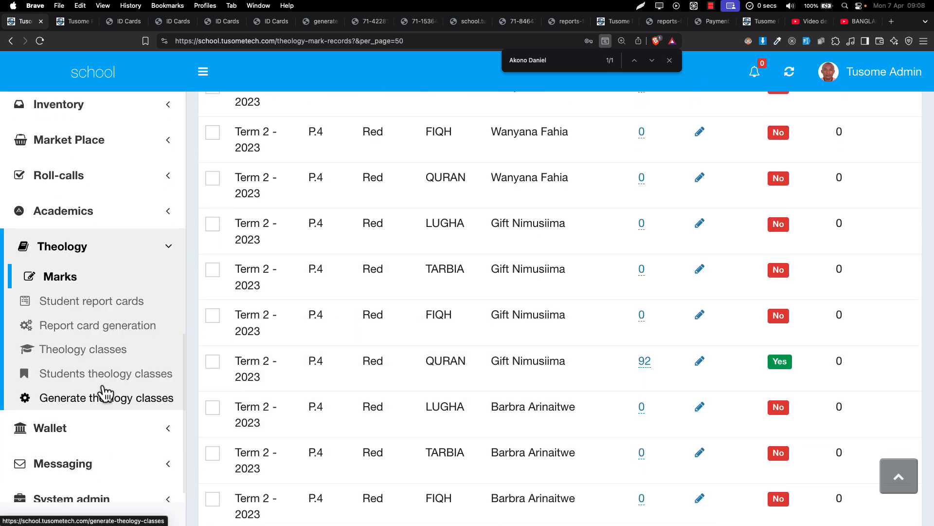
left_click(119, 336)
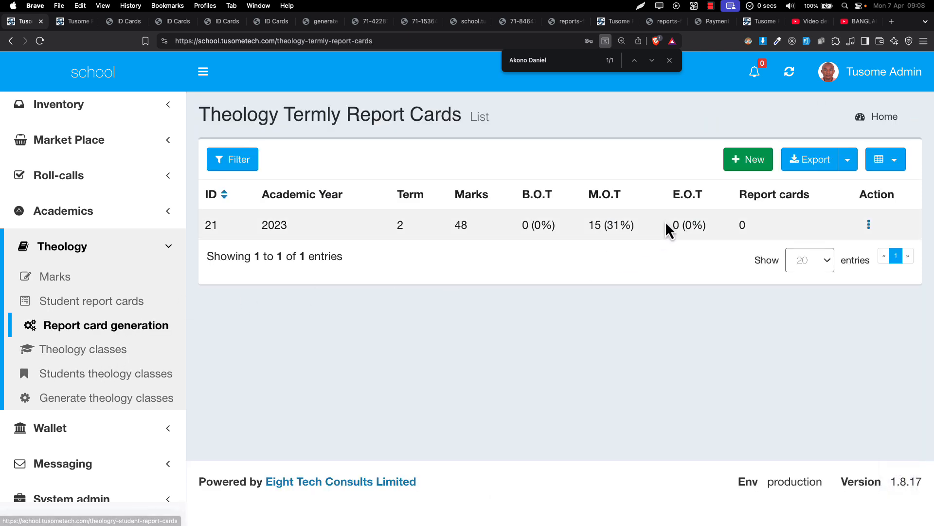
left_click_drag(472, 224, 654, 233)
left_click(599, 226)
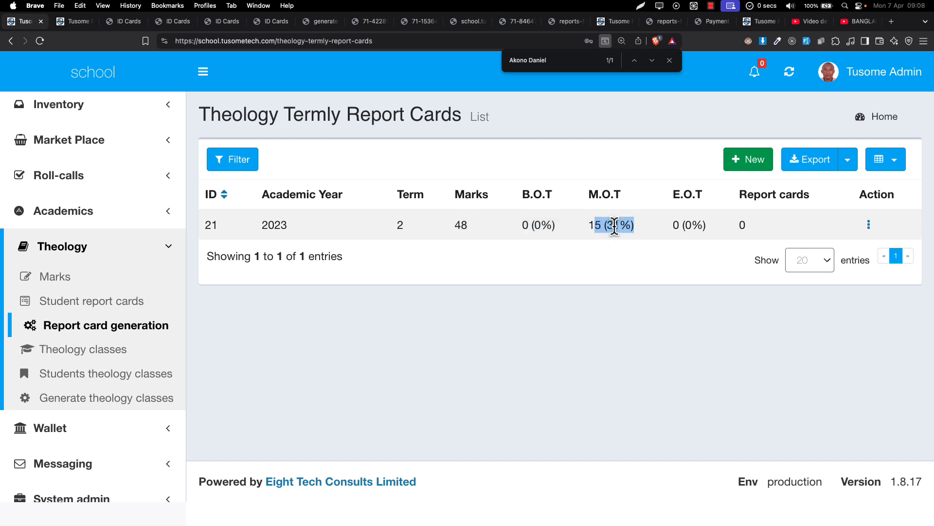
left_click(614, 227)
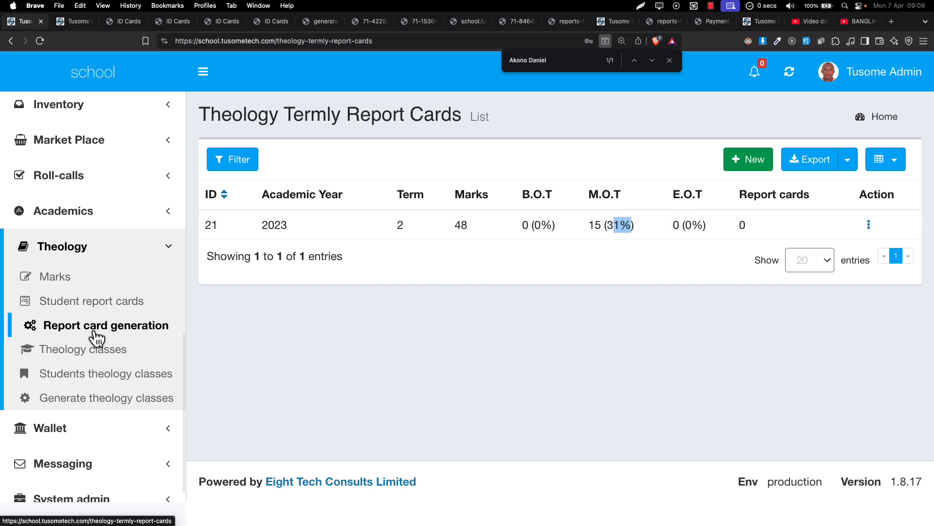
Open the list of theology student report cards
left_click(101, 308)
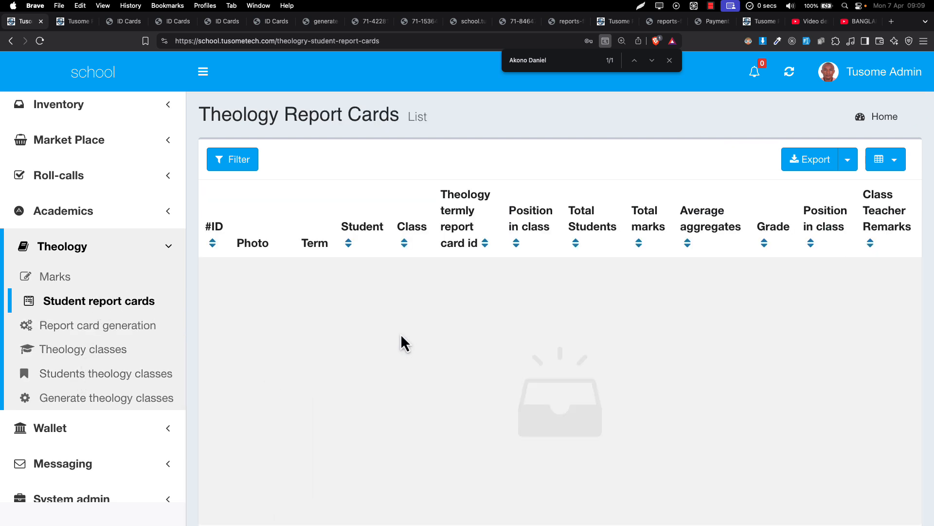
Look over the theology student report cards list and return to the theology termly report cards list
scroll(480, 334, "down", 2)
scroll(480, 335, "down", 2)
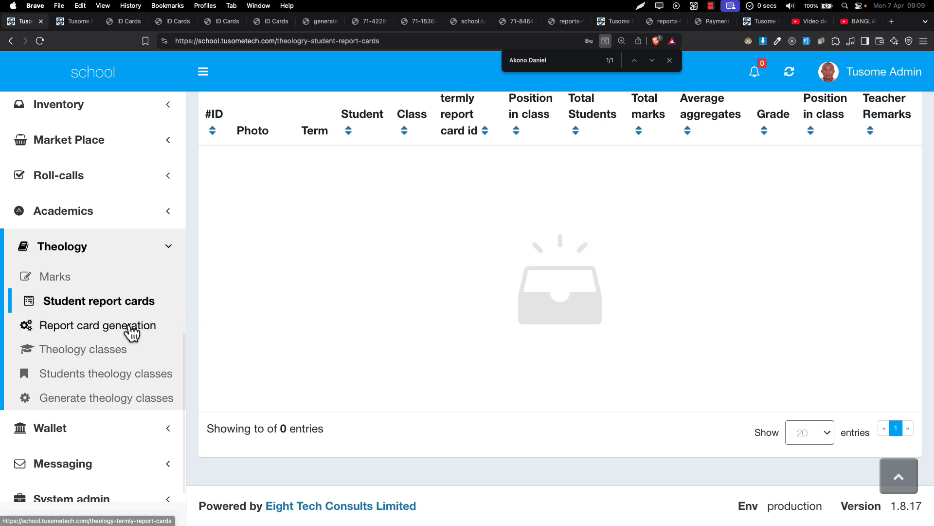
left_click(130, 328)
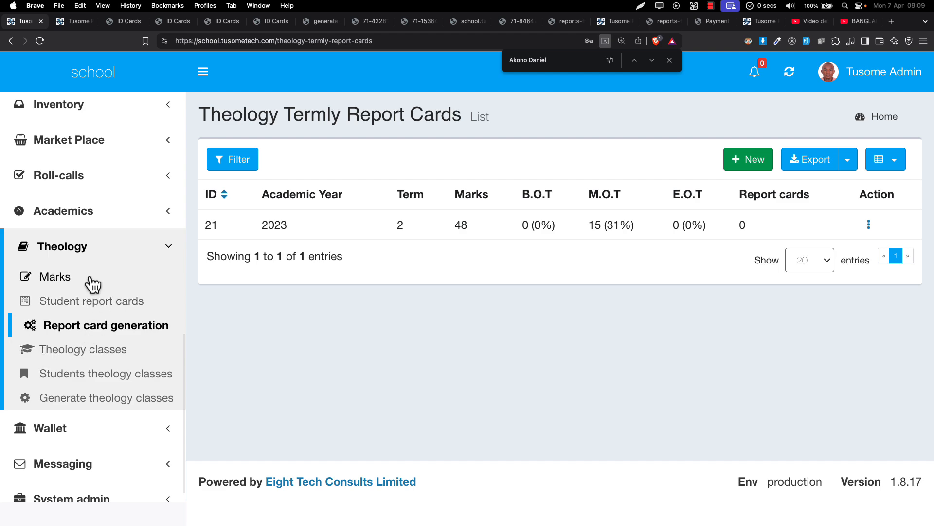
Open the theology marks list and set the fifth listed student's LUGHA M.O.T mark to 41
left_click(86, 280)
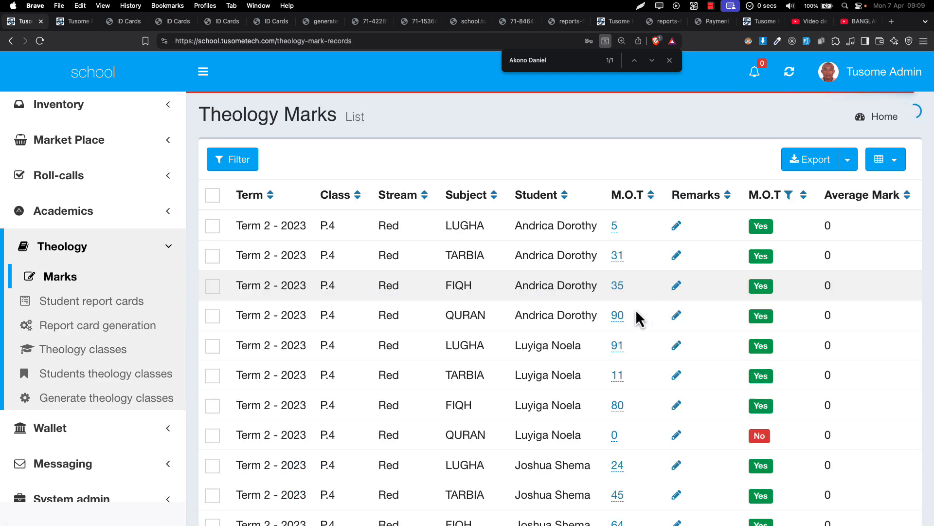
scroll(633, 312, "down", 10)
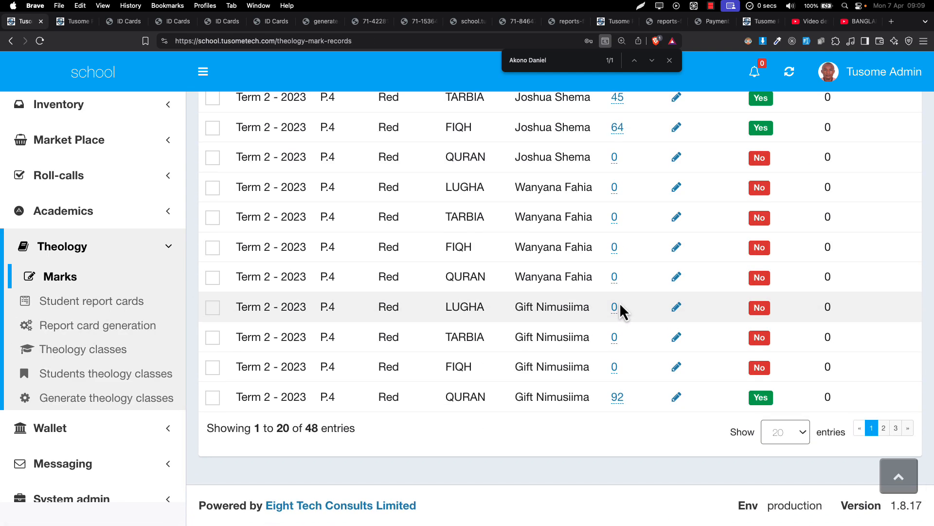
left_click(614, 307)
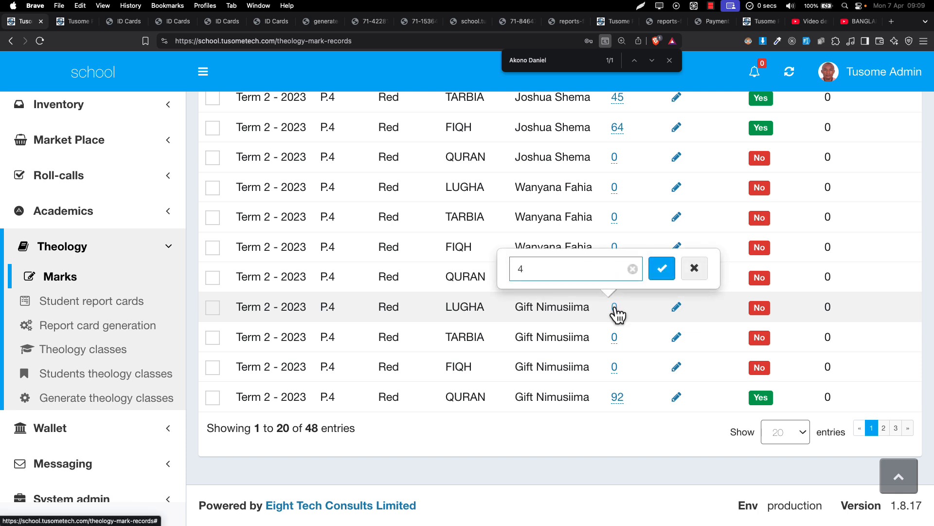
type("4")
key("Return")
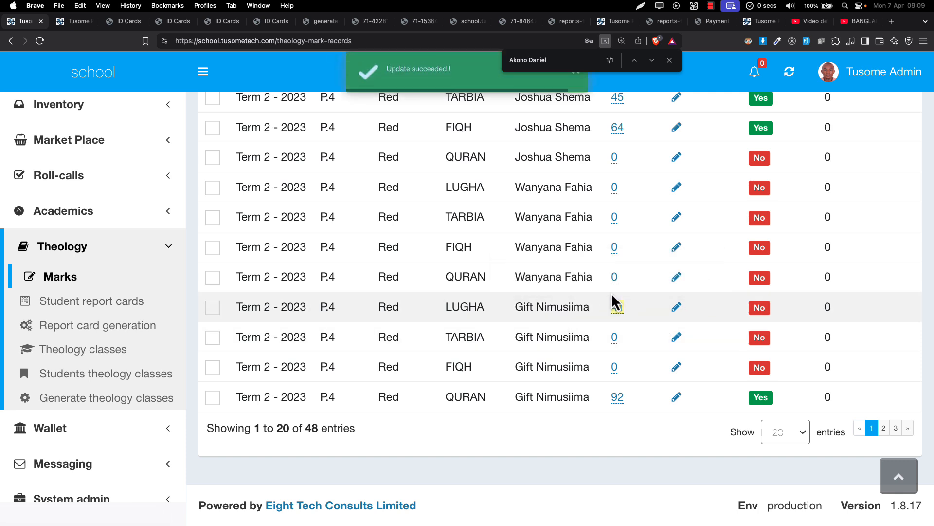
Set the fourth listed student's QURAN M.O.T mark to 53
left_click(614, 277)
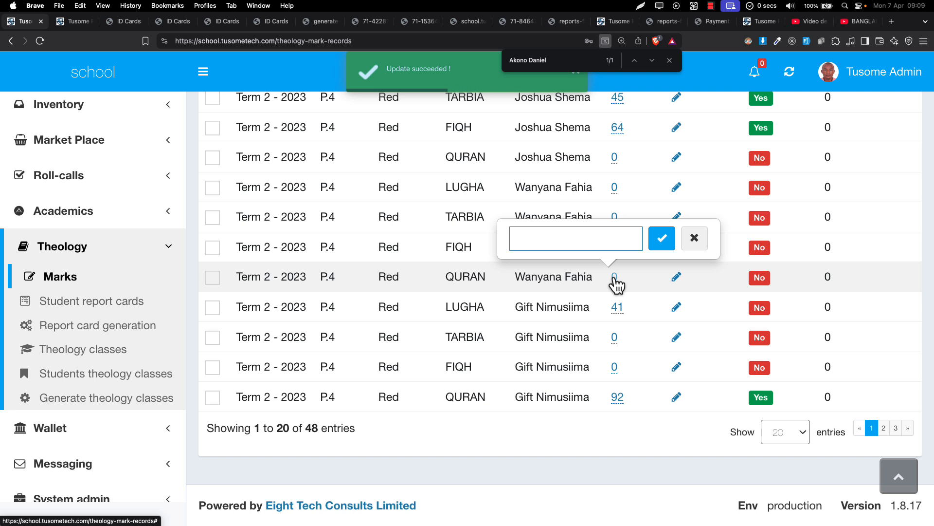
type("53")
key("Return")
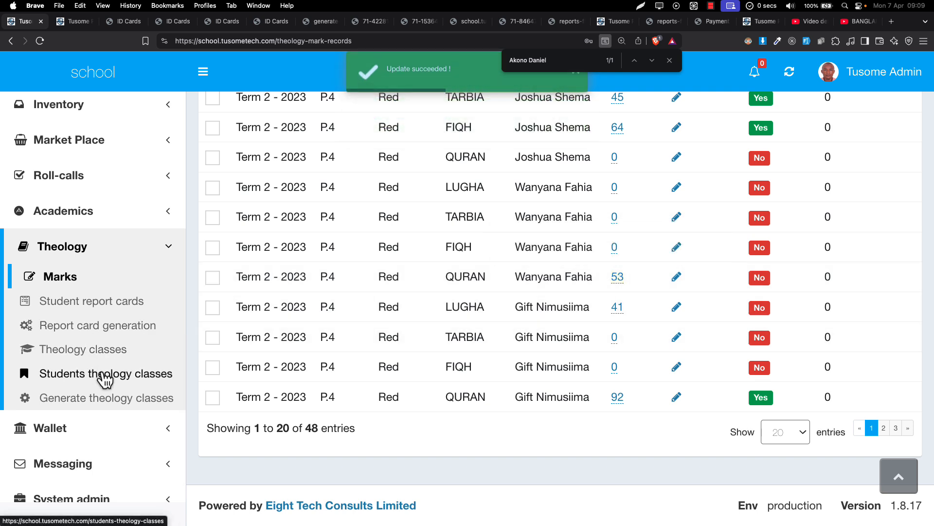
Reopen the theology termly report cards list and check the M.O.T submission progress for term 2 of 2023 in an enlarged full-screen view
left_click(100, 375)
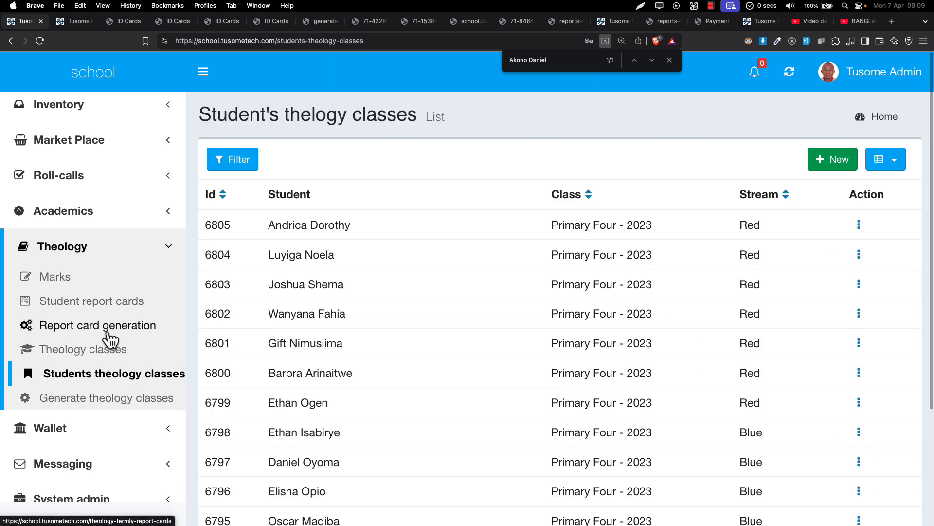
left_click(108, 327)
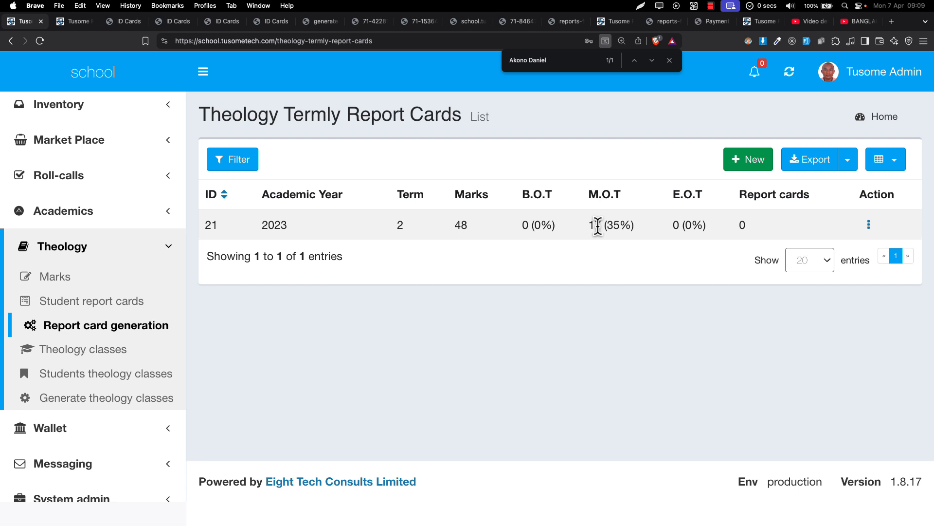
left_click_drag(601, 227, 663, 228)
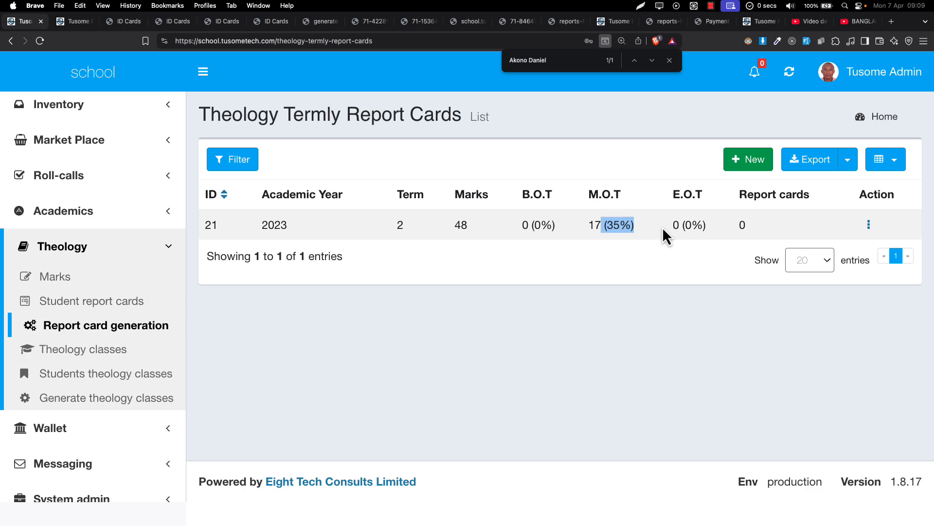
key("ctrl+super+f")
key("super+plus")
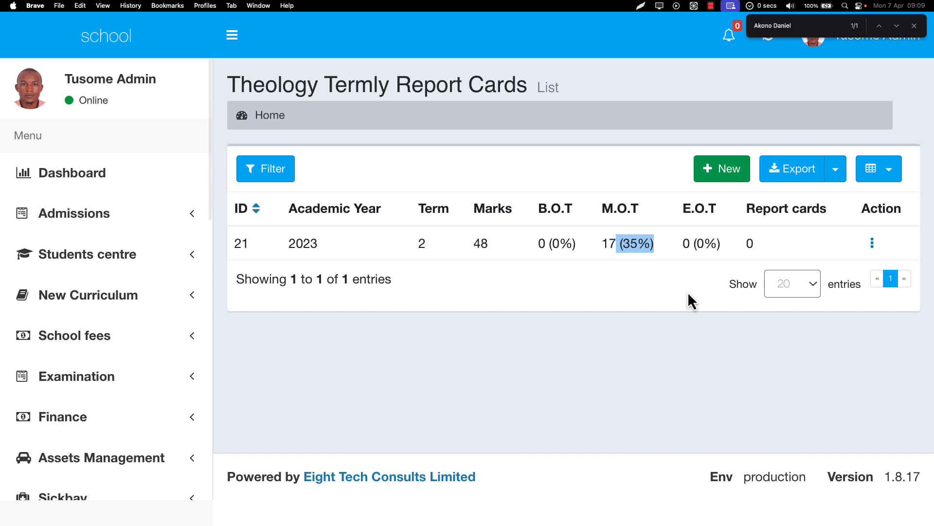
Open the theology termly report card for term 2 of 2023 for editing
scroll(151, 389, "down", 15)
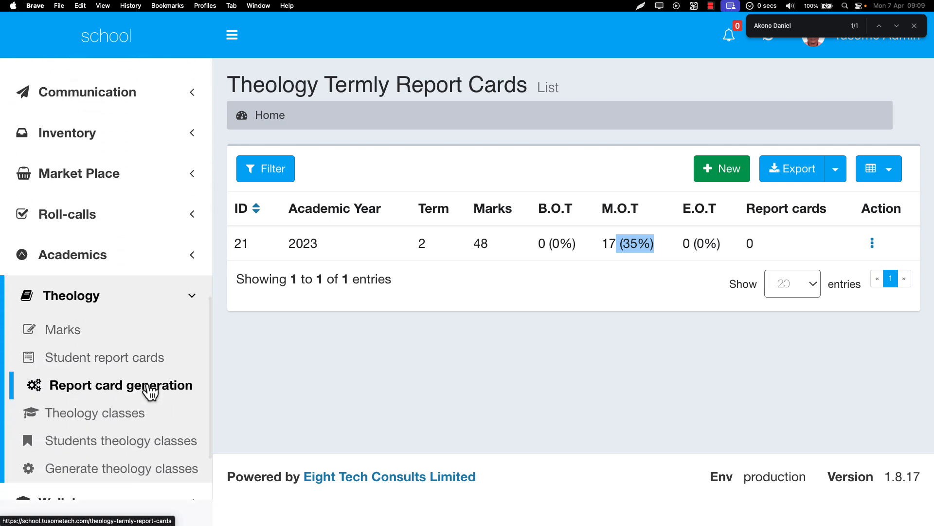
scroll(151, 392, "down", 1)
left_click(872, 243)
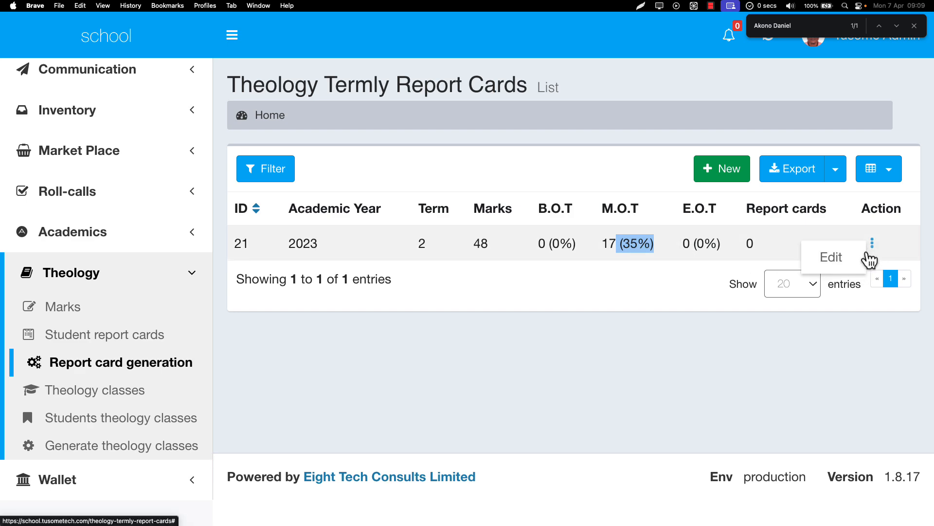
left_click(851, 257)
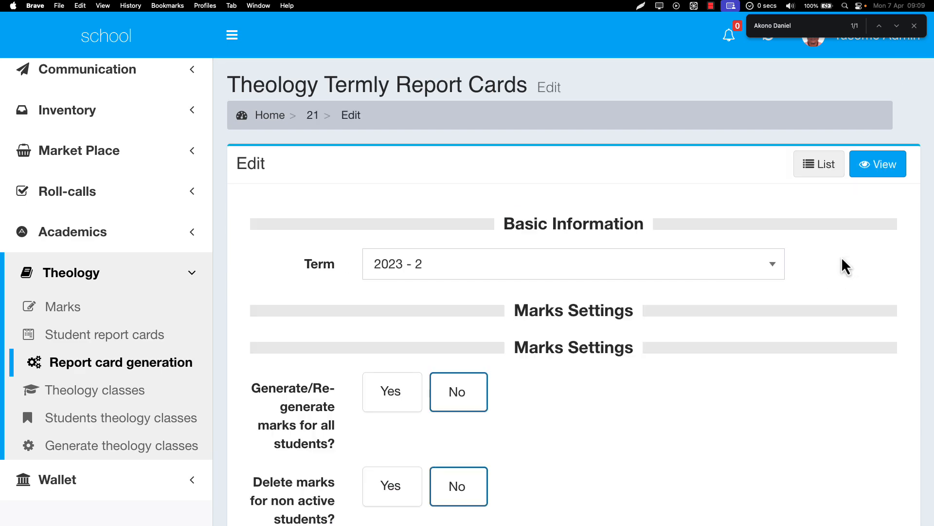
Review the marks display and submission settings of the termly report card, including whether teachers can submit Middle Of Term marks
scroll(847, 267, "down", 10)
scroll(846, 267, "down", 10)
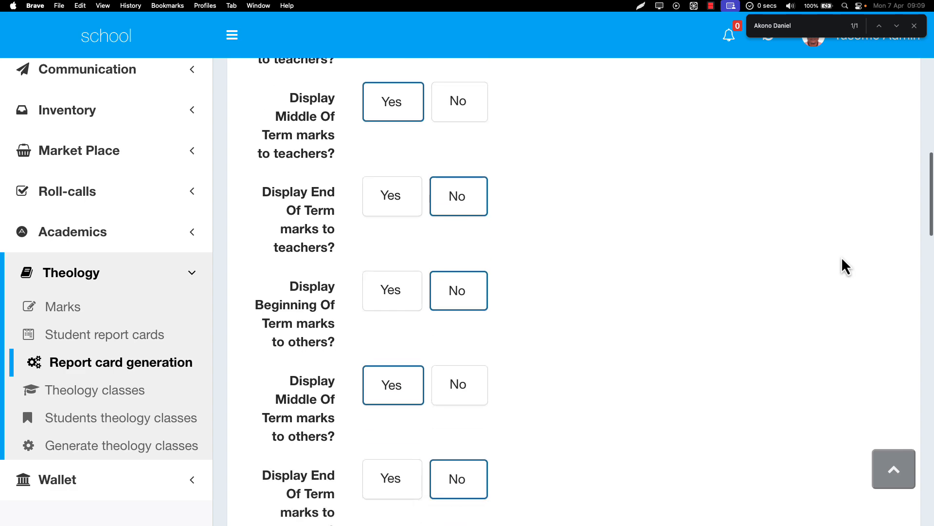
scroll(846, 267, "down", 3)
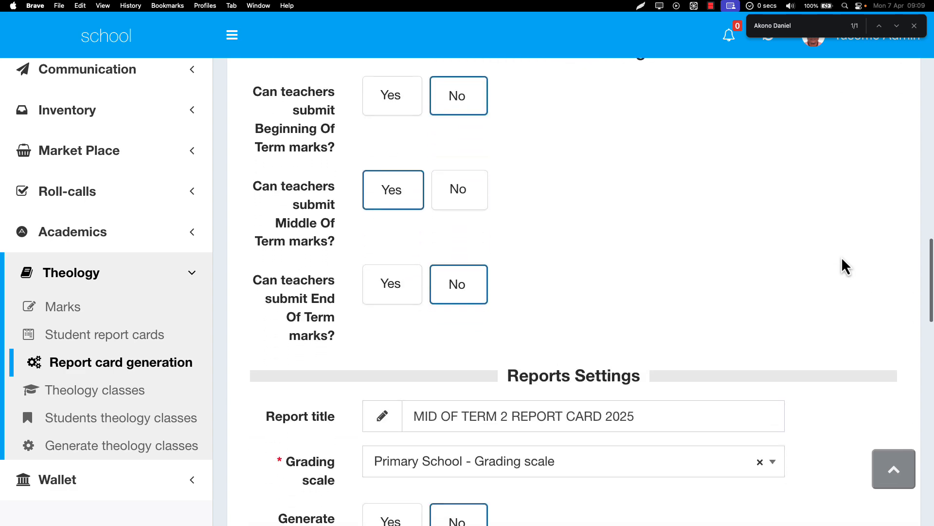
scroll(847, 267, "up", 3)
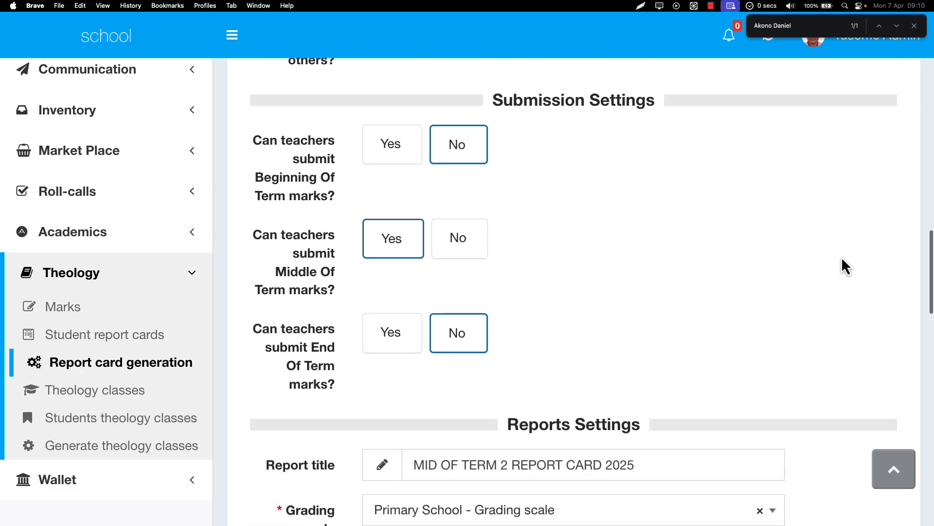
scroll(847, 266, "down", 4)
left_click_drag(564, 242, 687, 232)
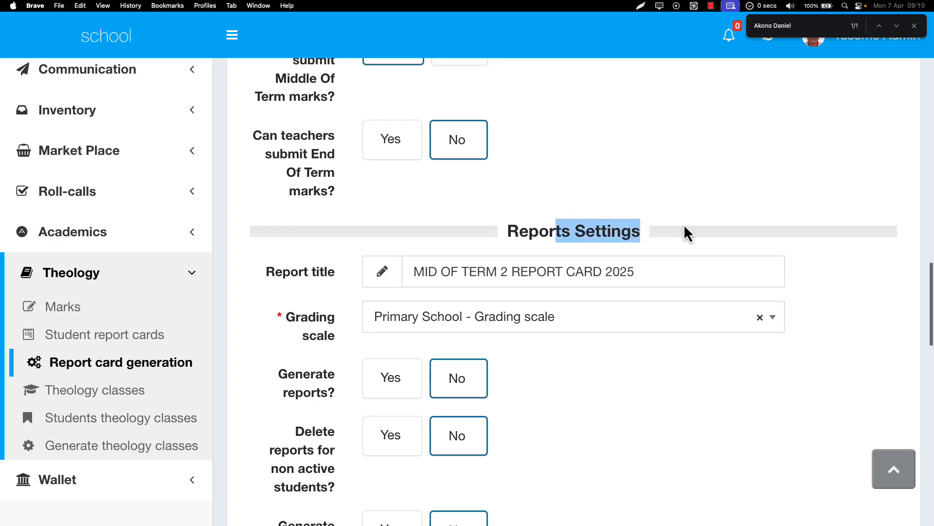
scroll(685, 234, "up", 4)
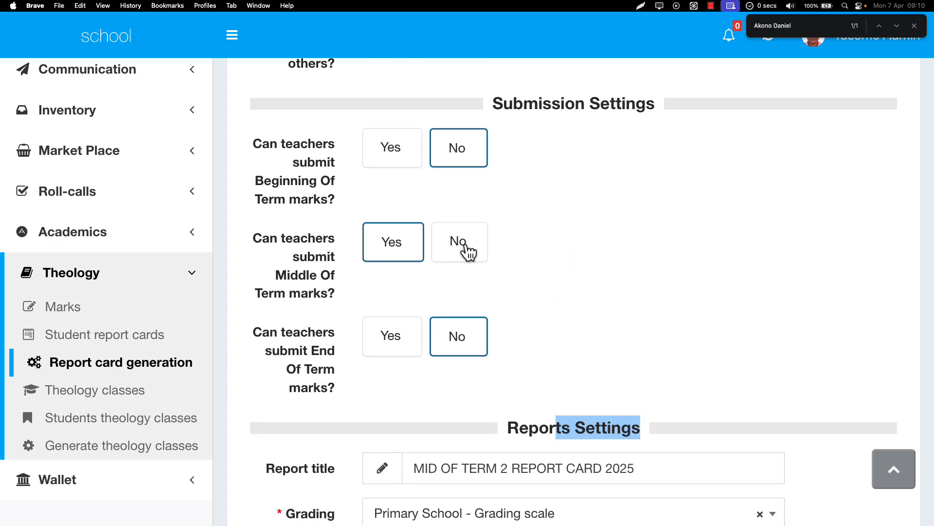
left_click(468, 252)
left_click(403, 256)
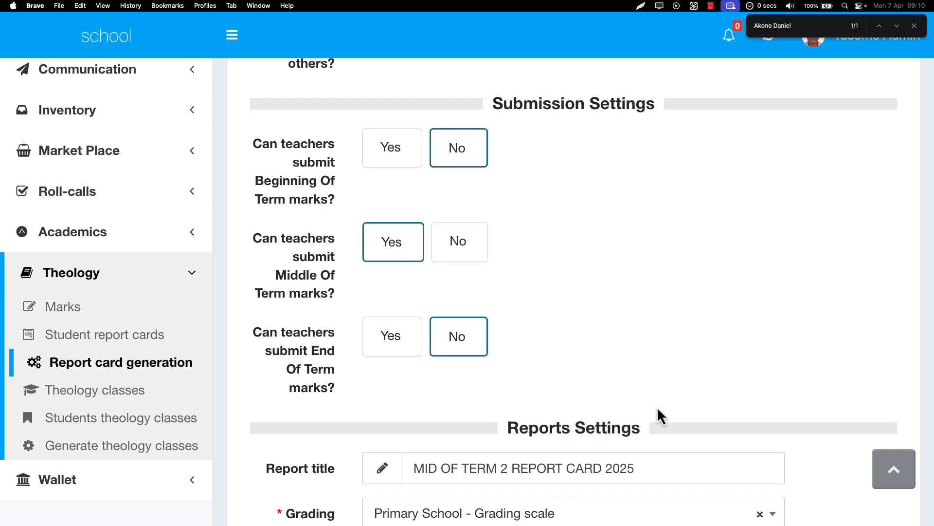
Examine the report title and the grading scale in the reports settings
scroll(659, 415, "down", 3)
scroll(659, 415, "down", 5)
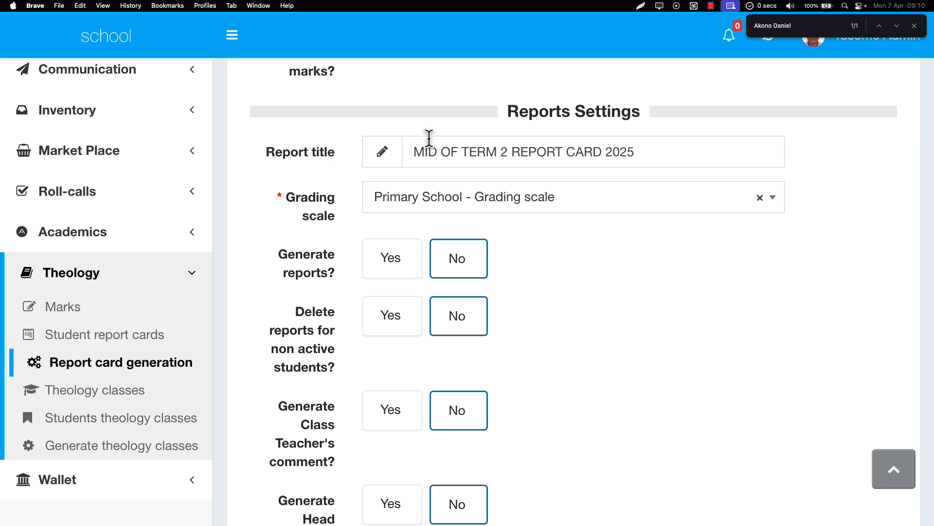
left_click_drag(419, 151, 675, 145)
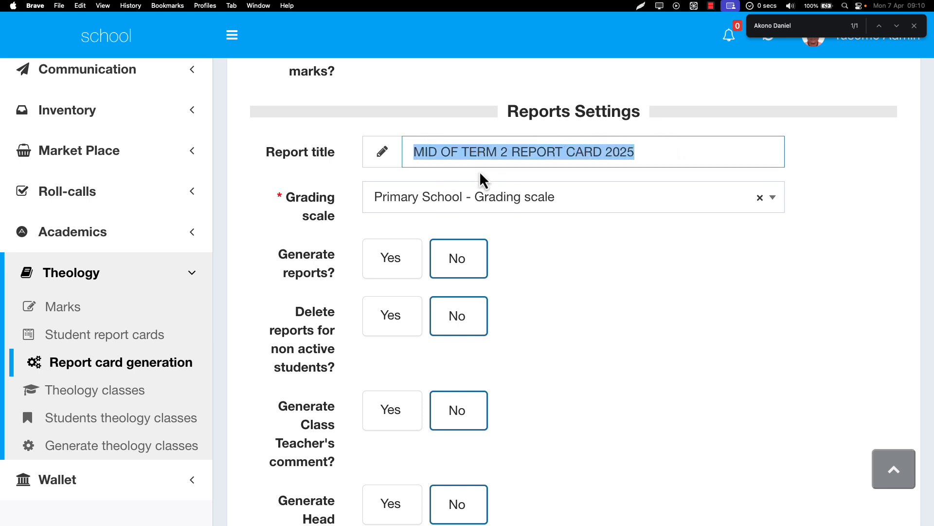
left_click(436, 157)
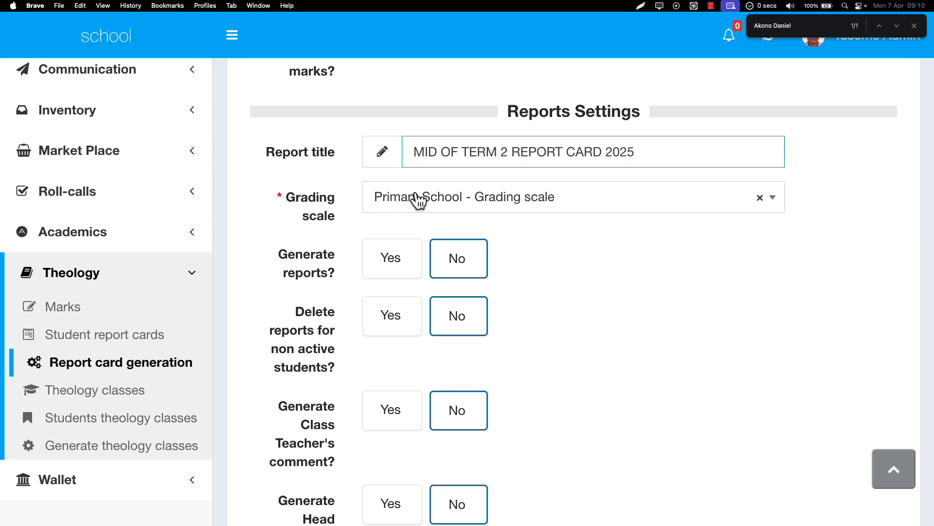
left_click_drag(300, 211, 334, 216)
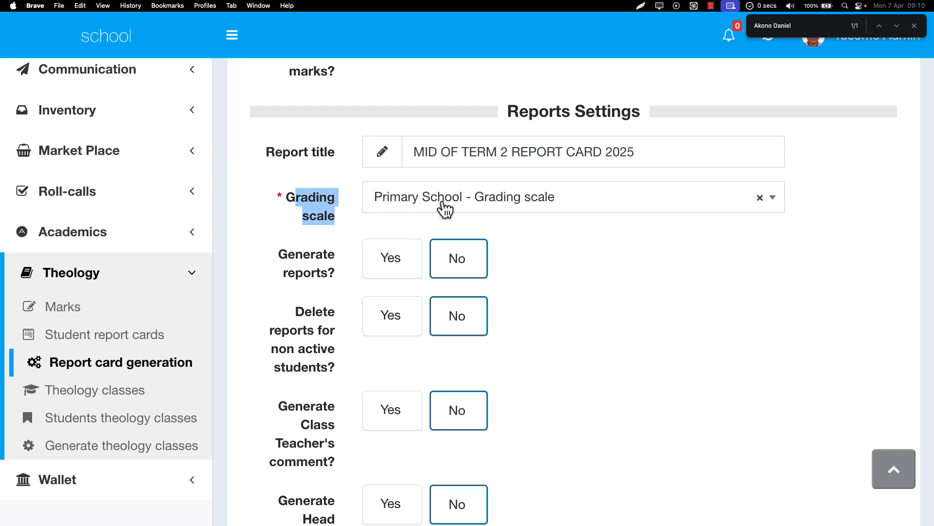
Turn on report generation and choose Primary Four - 2023 as the class to generate reports for
scroll(432, 249, "down", 2)
left_click(387, 169)
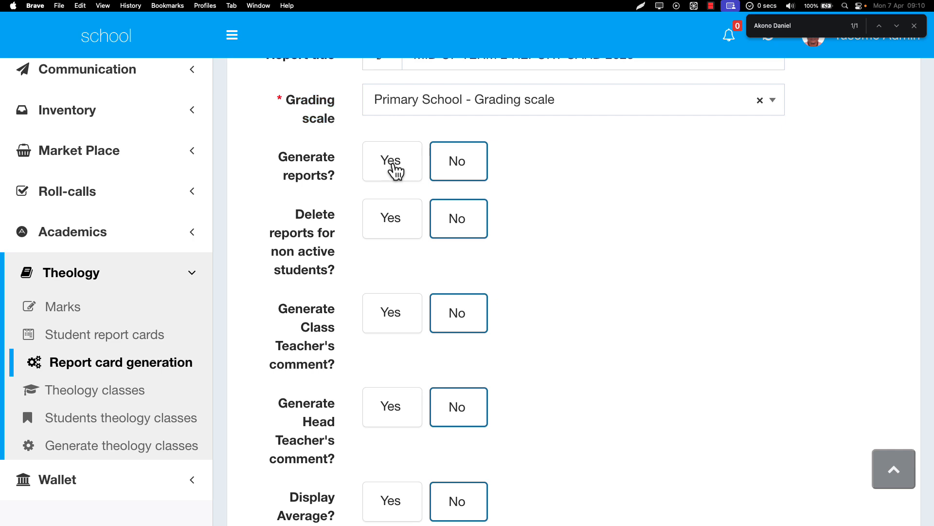
left_click(399, 221)
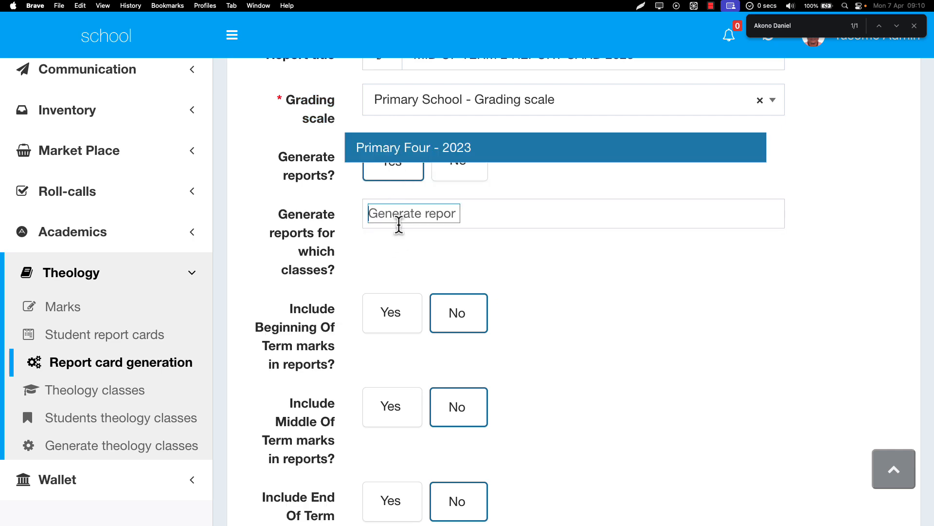
left_click(402, 158)
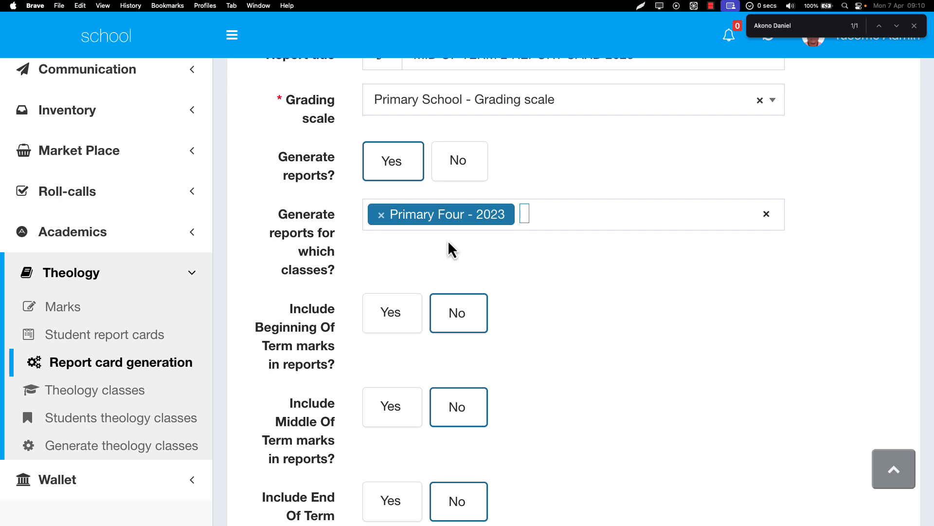
Include the Middle Of Term marks in the generated reports
scroll(448, 241, "down", 4)
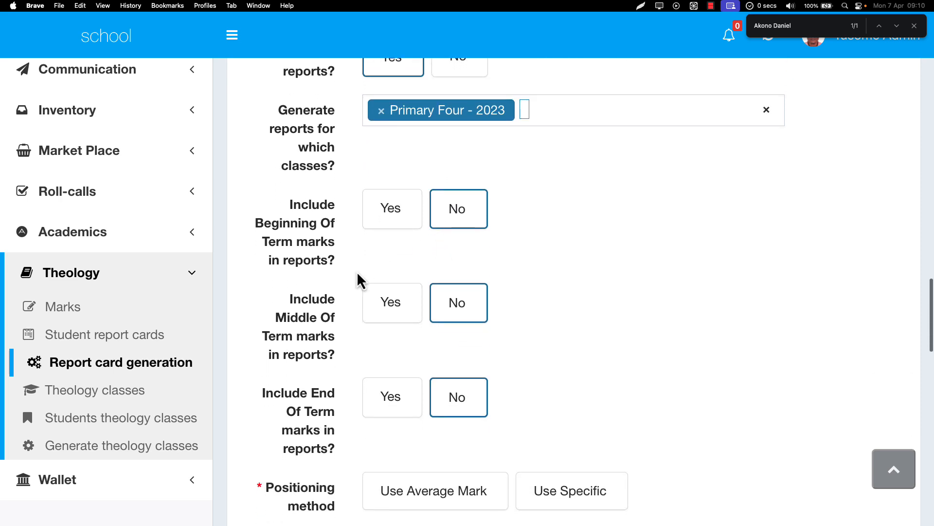
left_click_drag(276, 298, 334, 340)
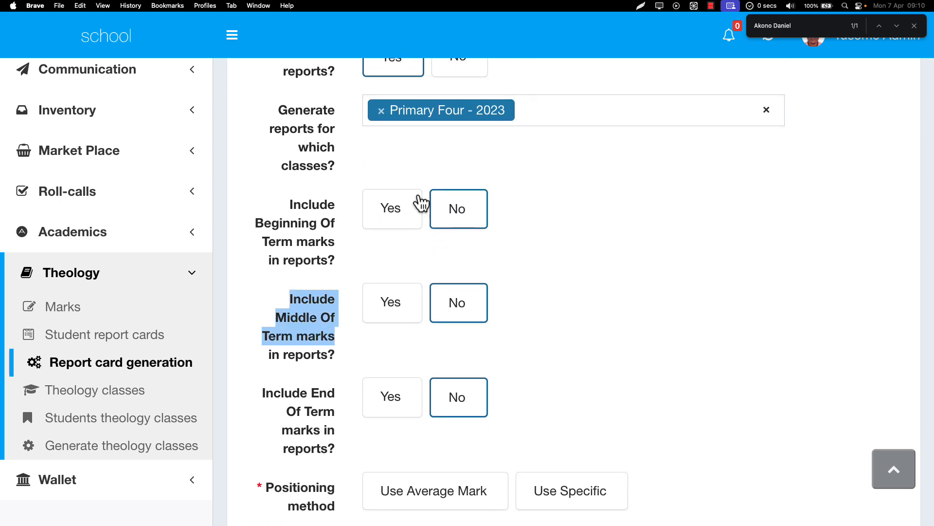
scroll(419, 203, "up", 2)
scroll(420, 203, "down", 7)
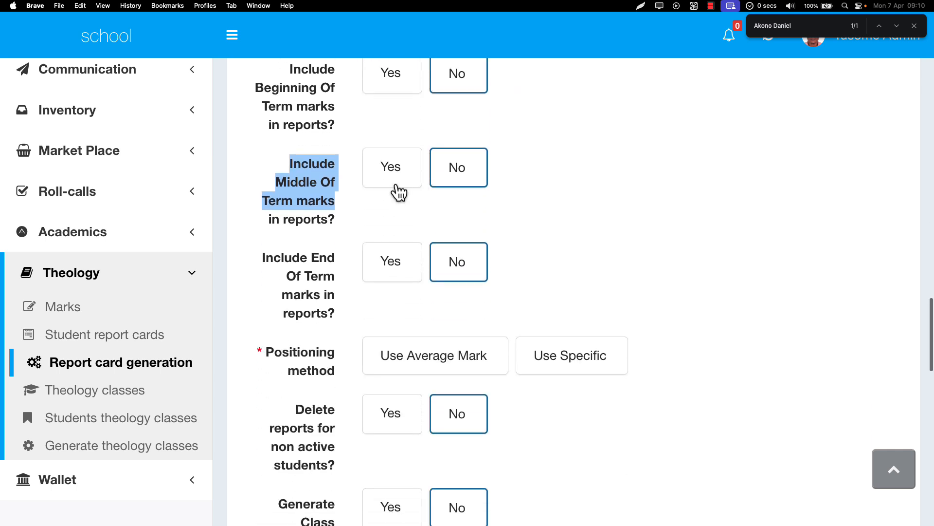
left_click(395, 189)
scroll(433, 185, "up", 1)
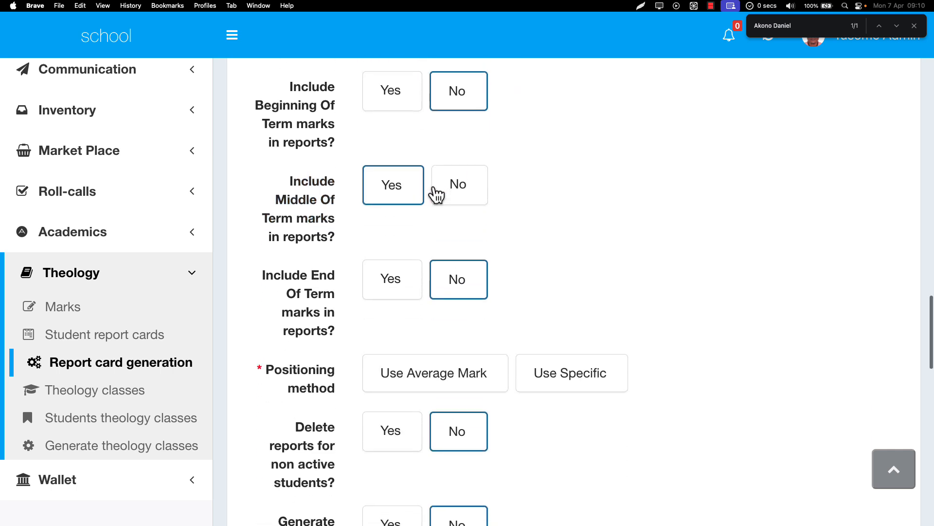
left_click(413, 287)
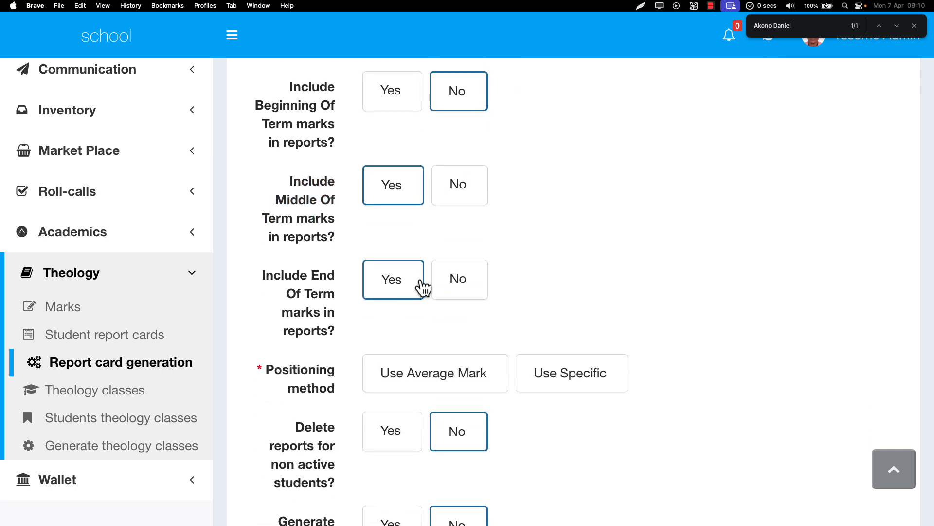
left_click(458, 194)
left_click(394, 197)
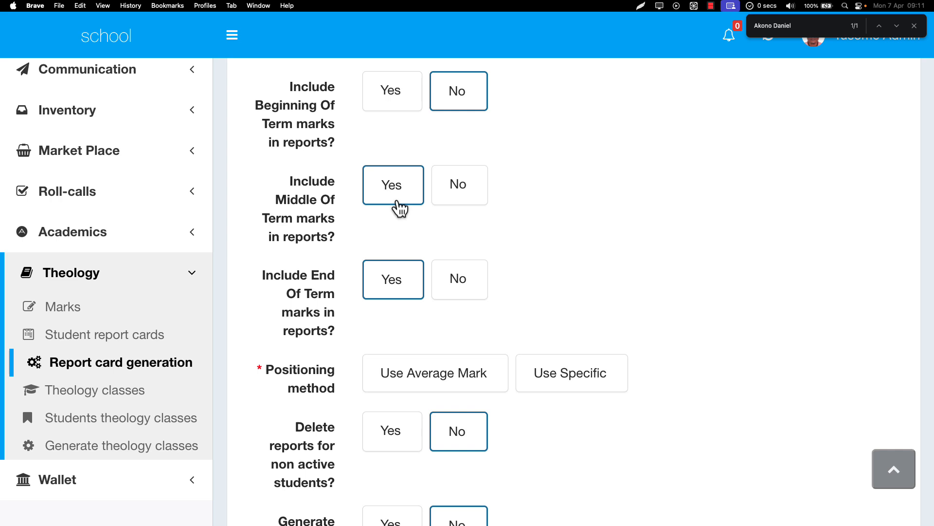
left_click(470, 292)
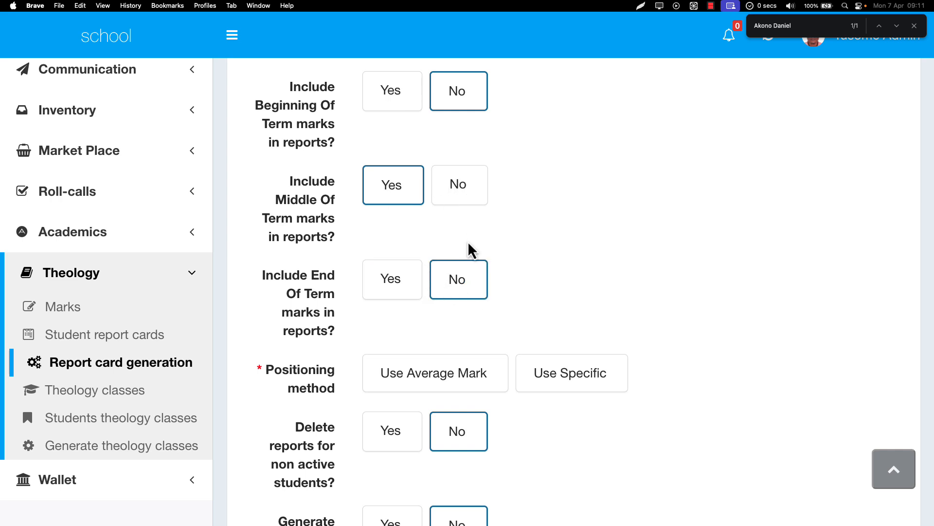
Set the positioning method to a specific exam, using the Middle Of Term exams marks
scroll(470, 249, "down", 3)
scroll(469, 244, "down", 1)
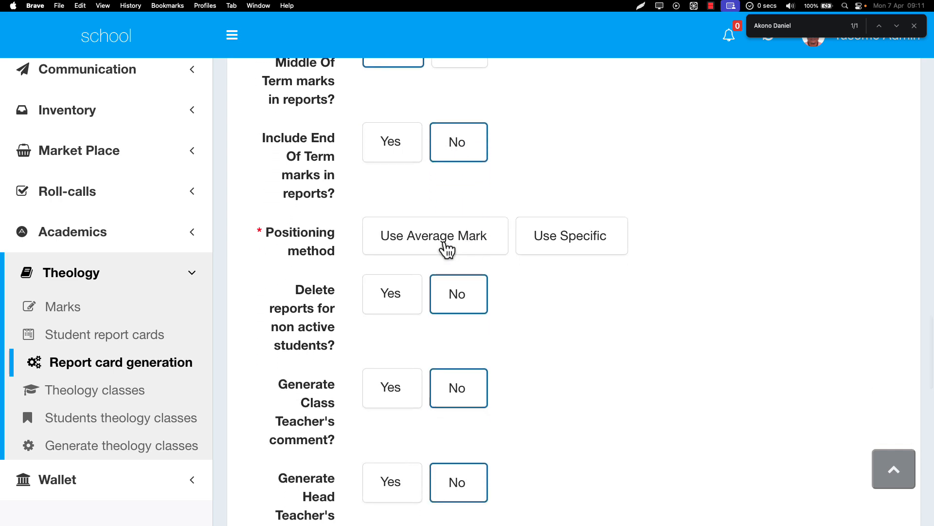
scroll(408, 180, "up", 1)
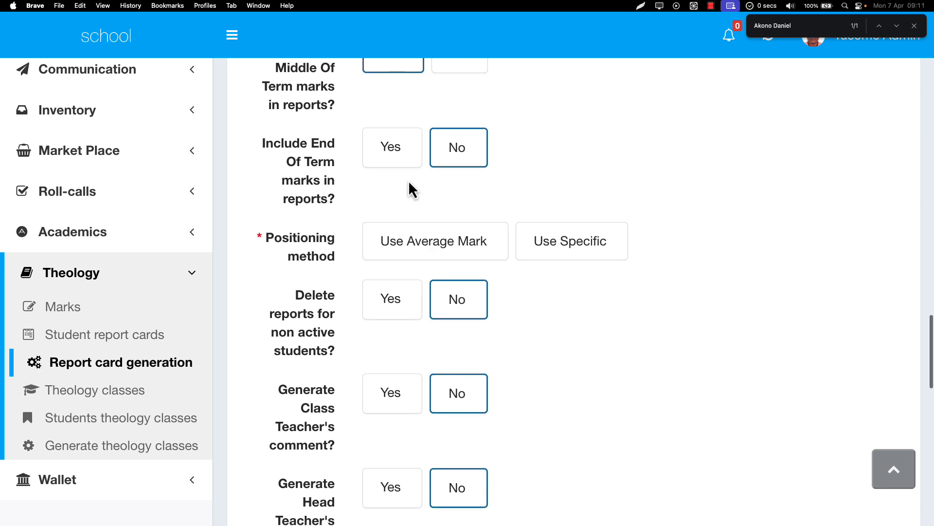
scroll(408, 180, "down", 1)
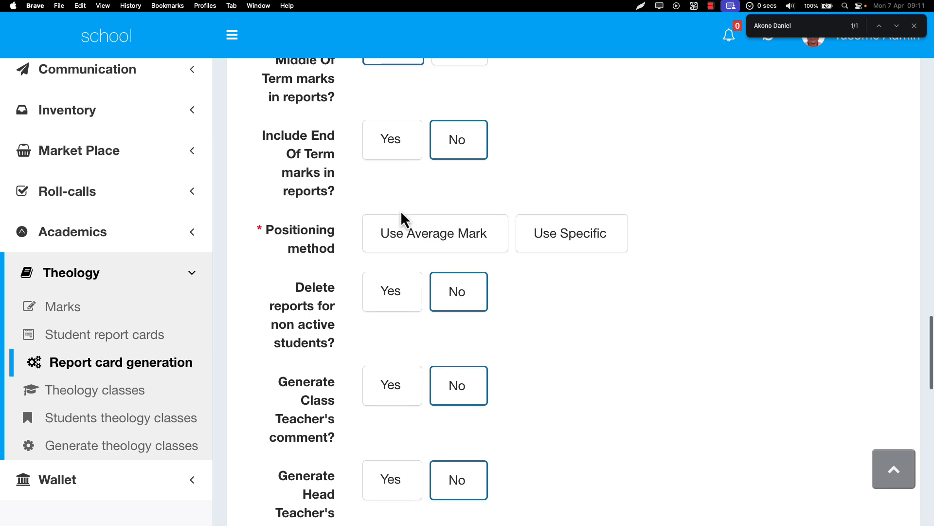
left_click(413, 246)
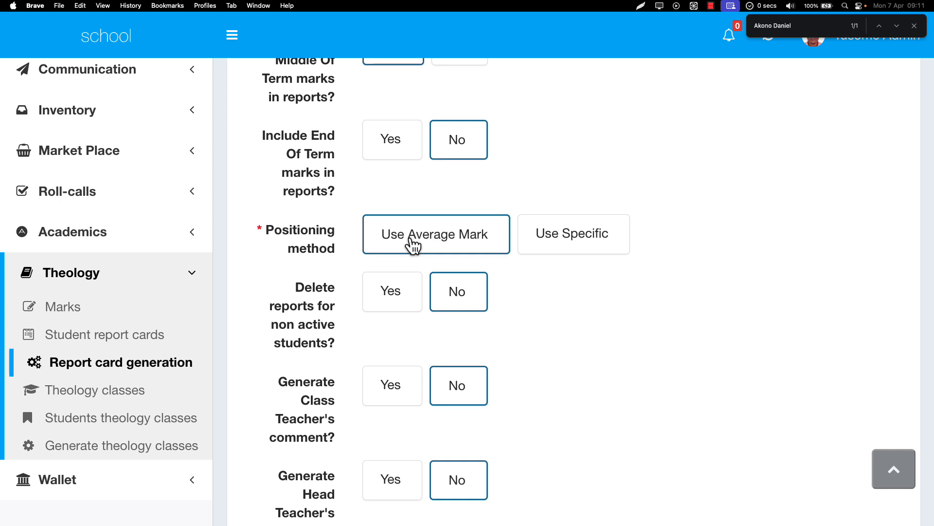
scroll(414, 246, "up", 5)
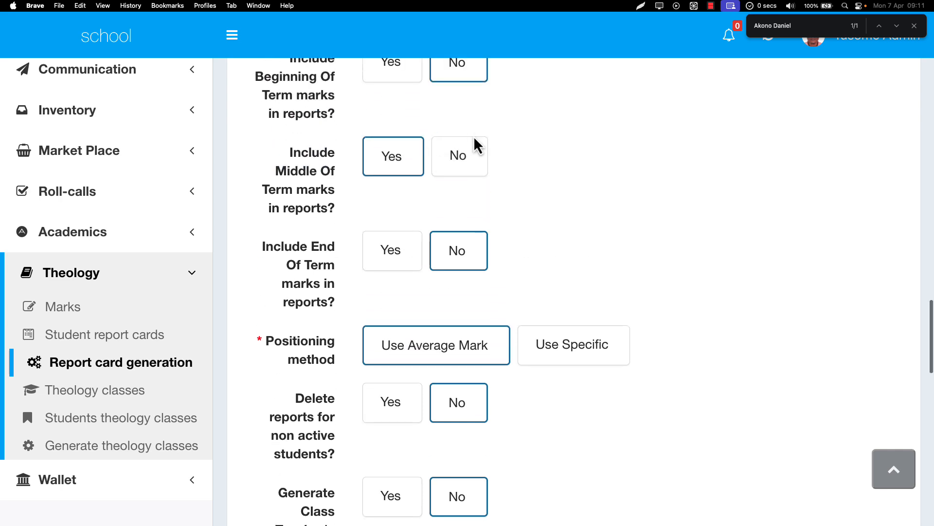
left_click(565, 348)
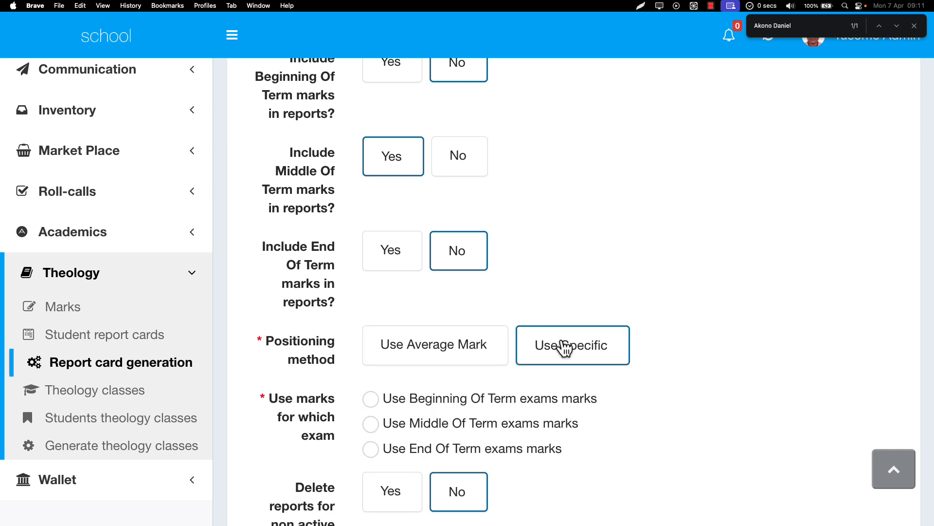
scroll(568, 349, "down", 5)
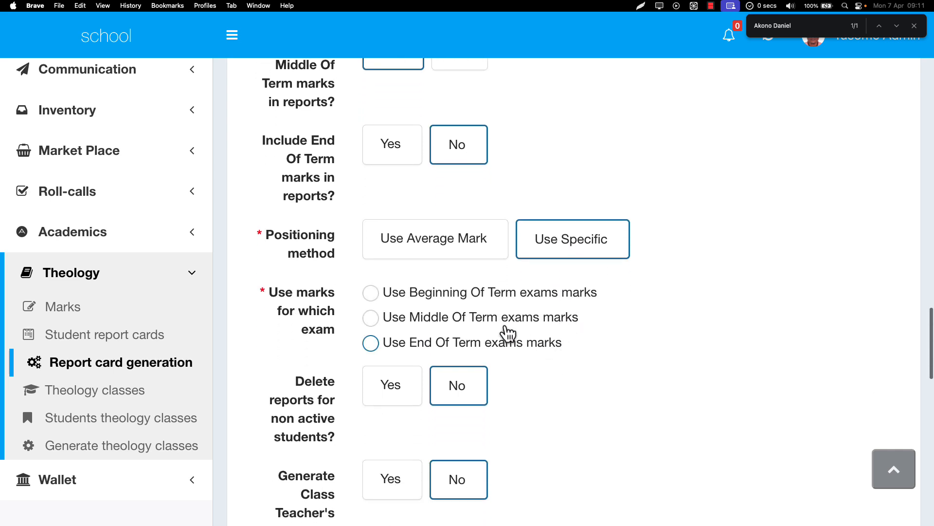
left_click(479, 318)
scroll(436, 252, "down", 5)
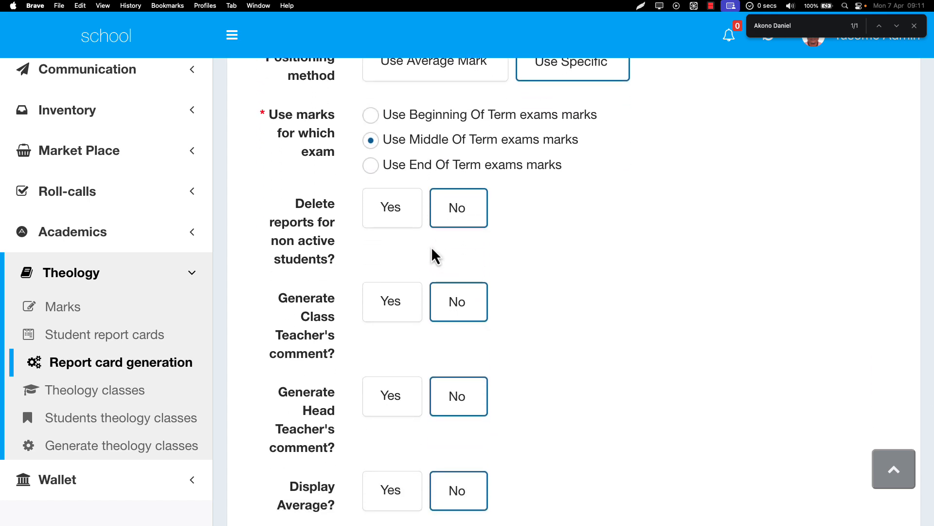
left_click(406, 213)
left_click(475, 222)
Turn on generation of both the Class Teacher's comment and the Head Teacher's comment
scroll(474, 221, "down", 3)
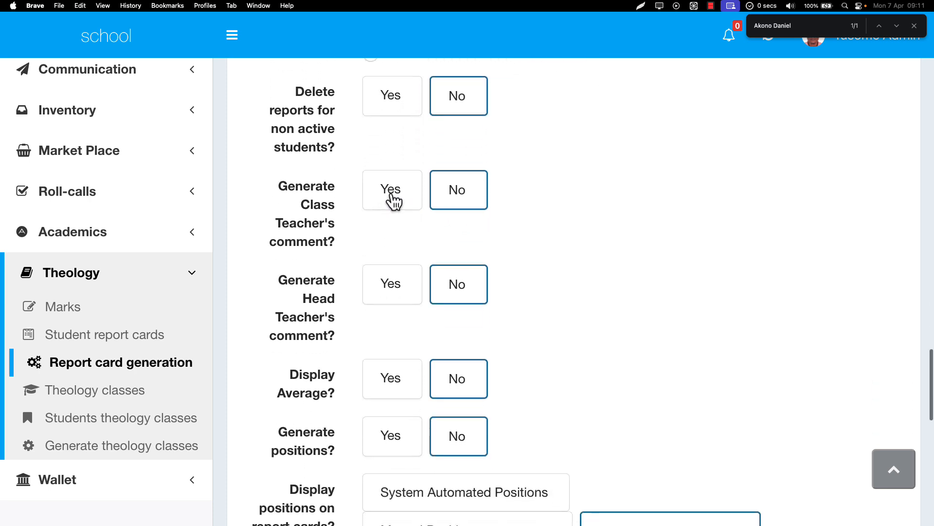
left_click(393, 200)
left_click(455, 191)
left_click(408, 193)
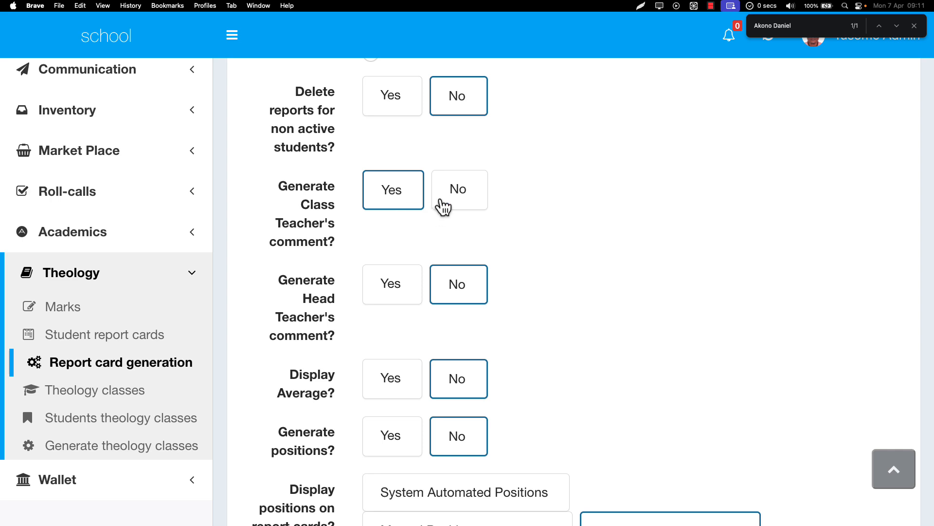
left_click(468, 200)
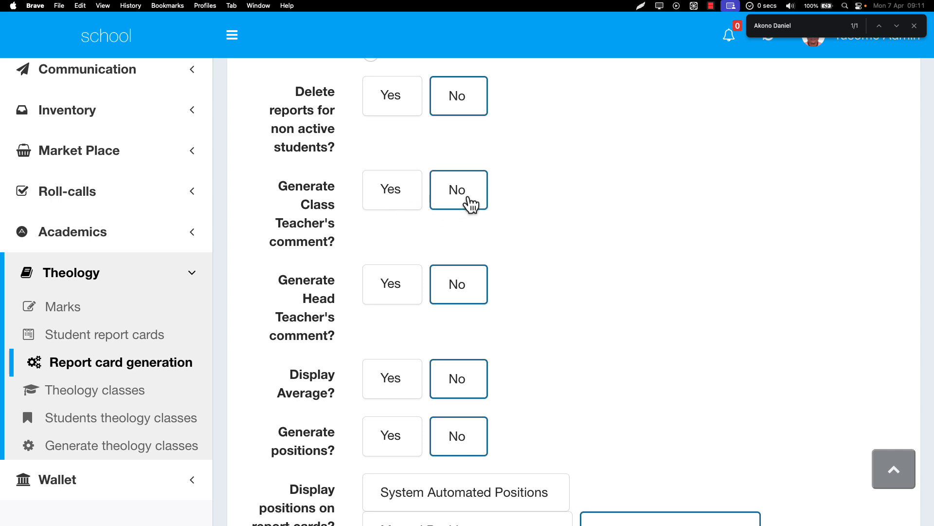
left_click(390, 208)
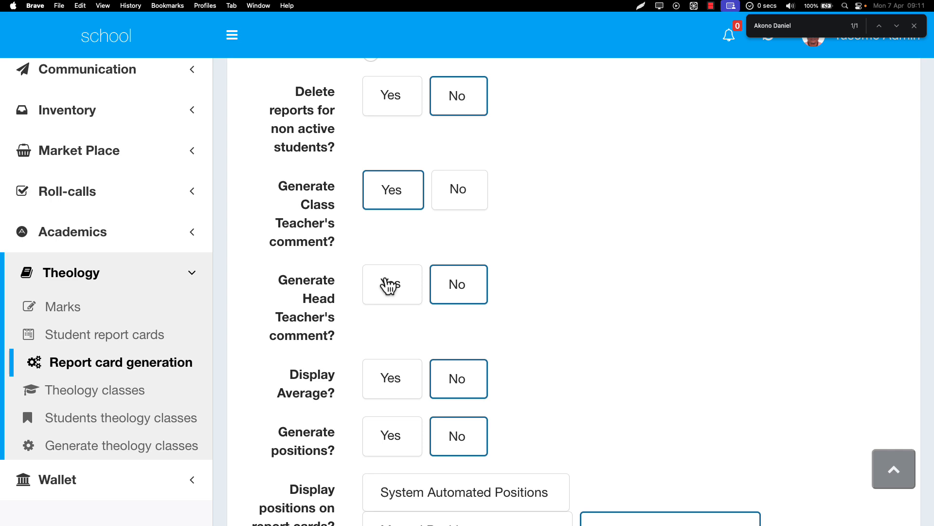
scroll(389, 286, "down", 3)
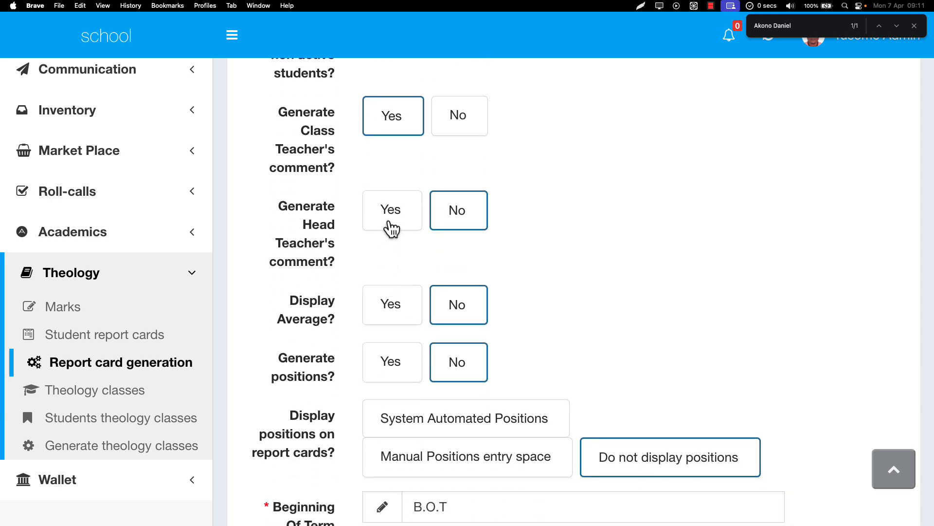
left_click(392, 228)
scroll(391, 228, "down", 2)
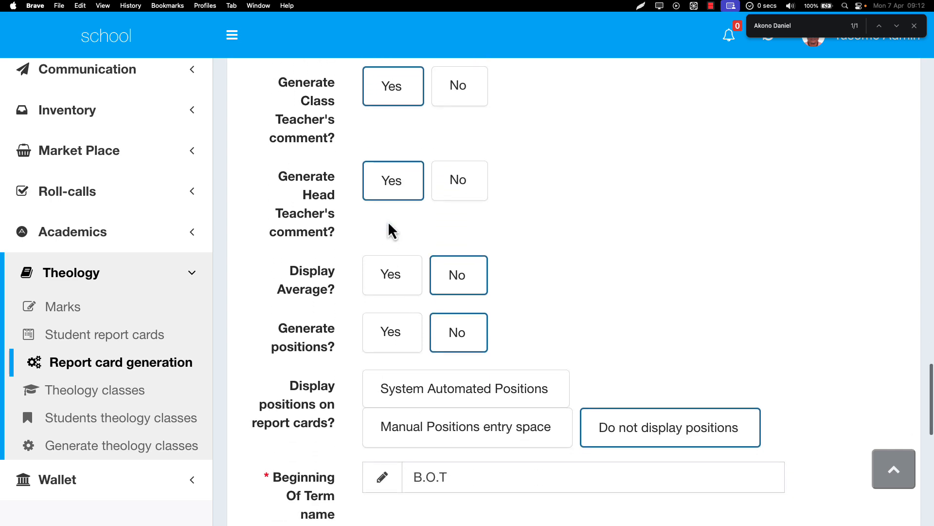
scroll(388, 221, "down", 4)
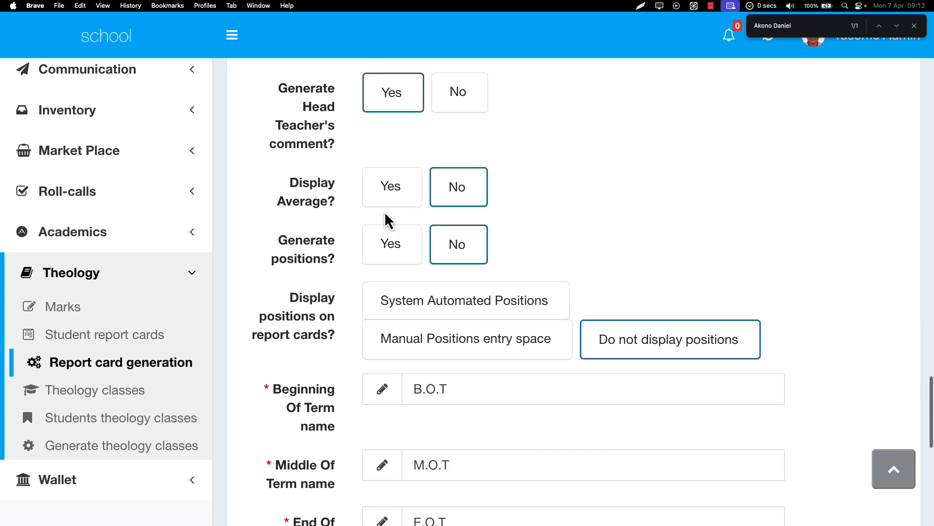
left_click(386, 197)
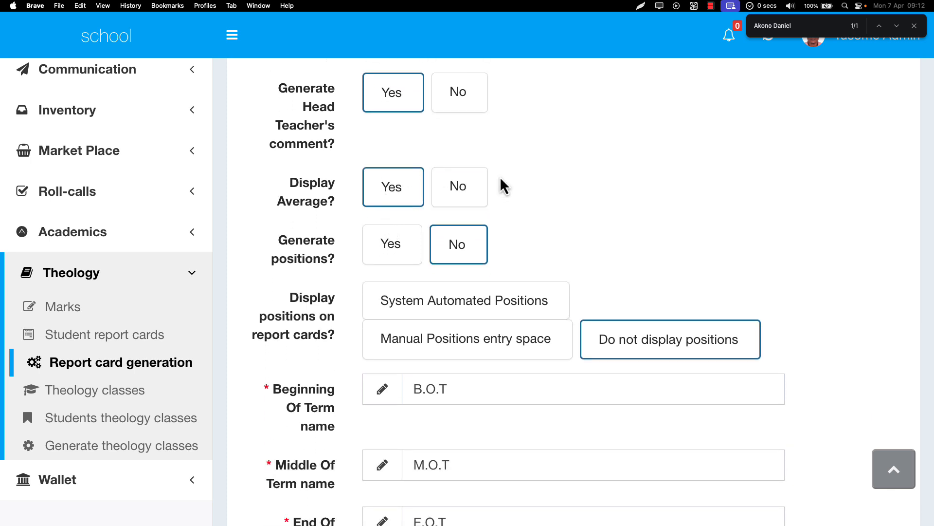
left_click(485, 185)
Turn on position generation and rank the students by class
scroll(388, 256, "down", 2)
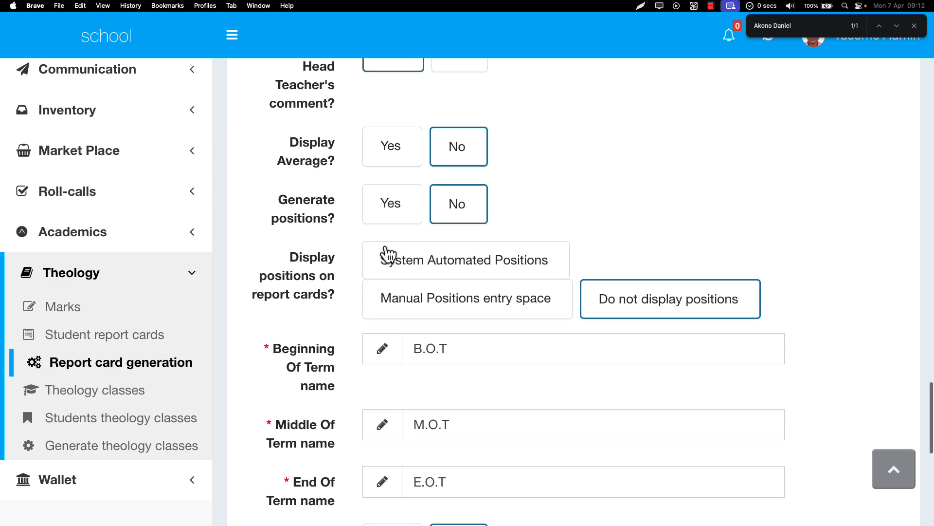
left_click(390, 214)
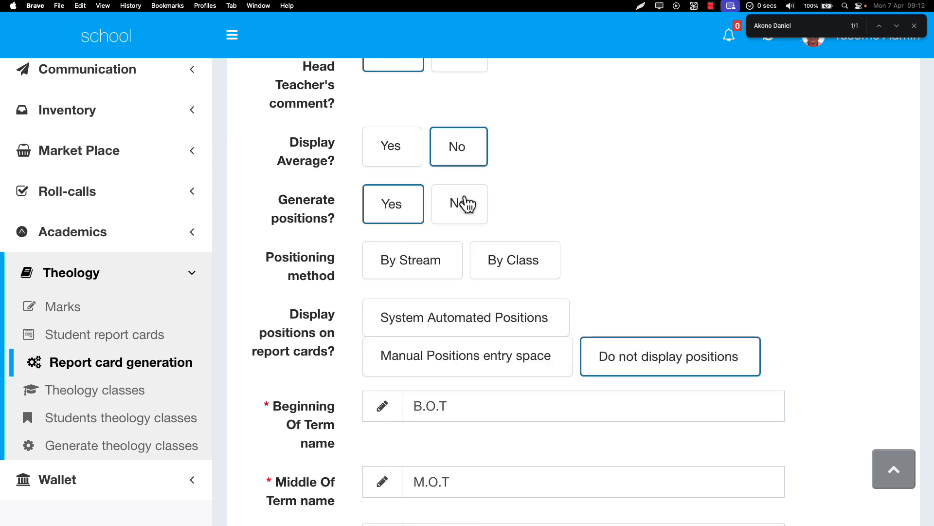
left_click(462, 204)
left_click(405, 204)
scroll(395, 210, "down", 2)
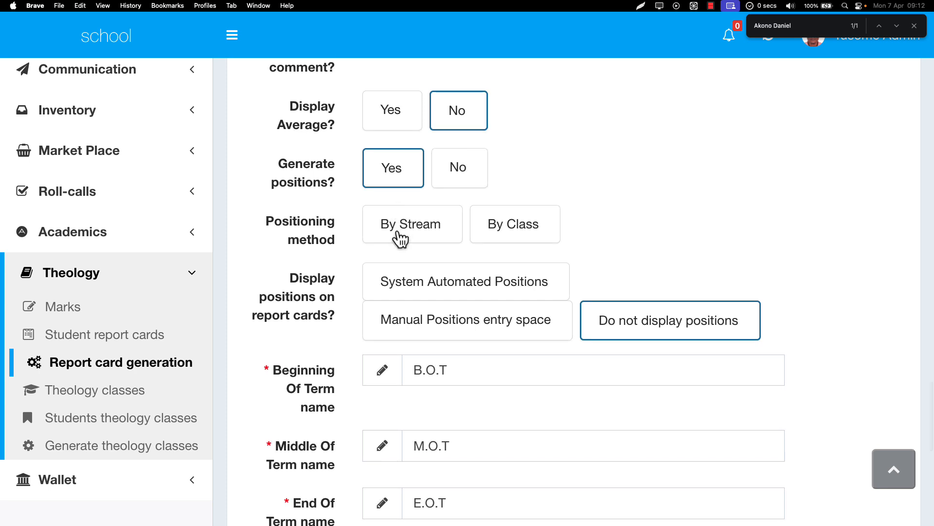
left_click(398, 235)
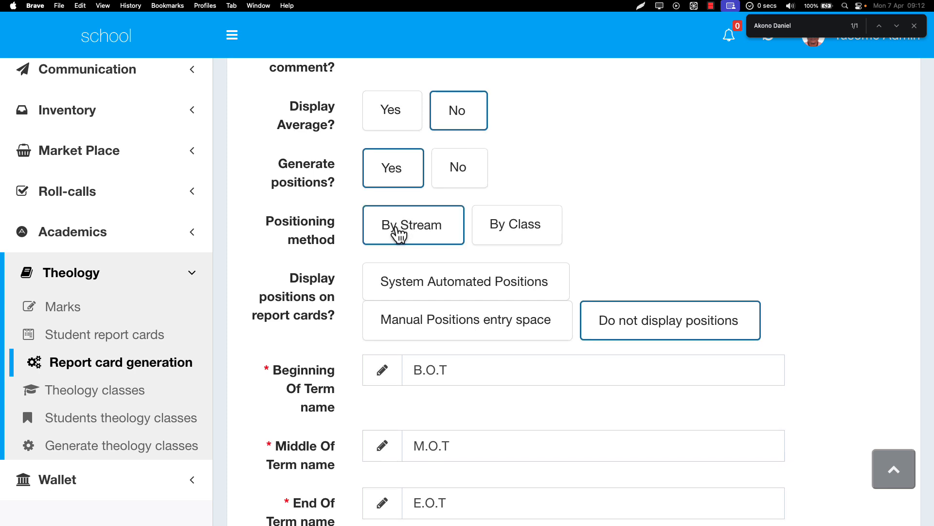
left_click(542, 223)
Show System Automated Positions on the report cards
scroll(507, 236, "down", 4)
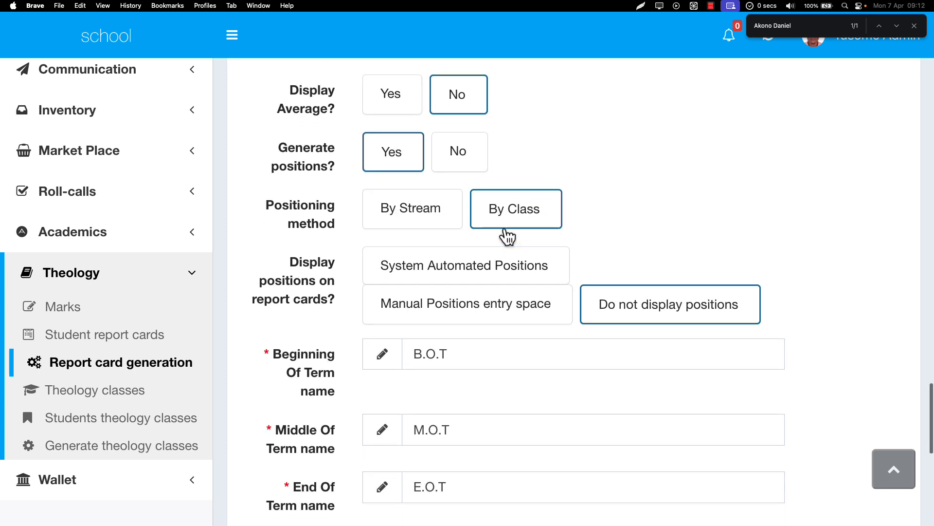
left_click_drag(300, 189, 330, 225)
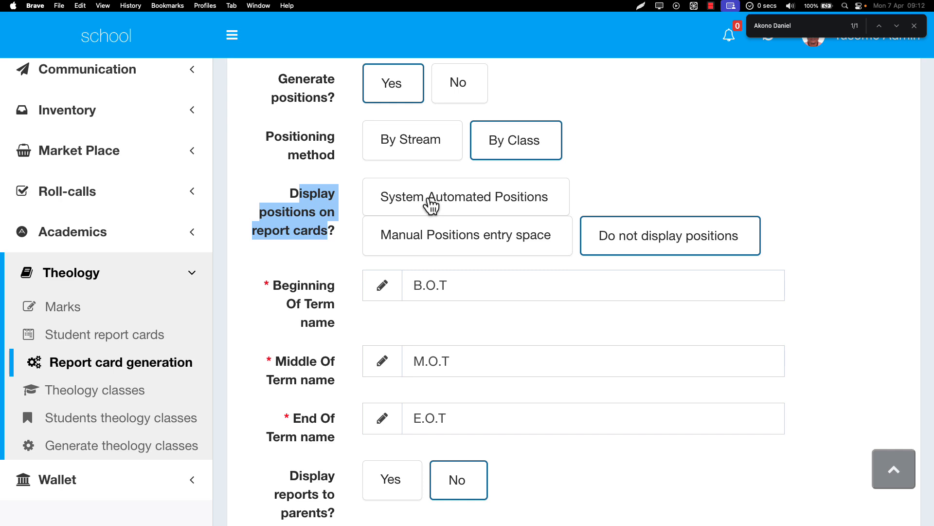
left_click(643, 241)
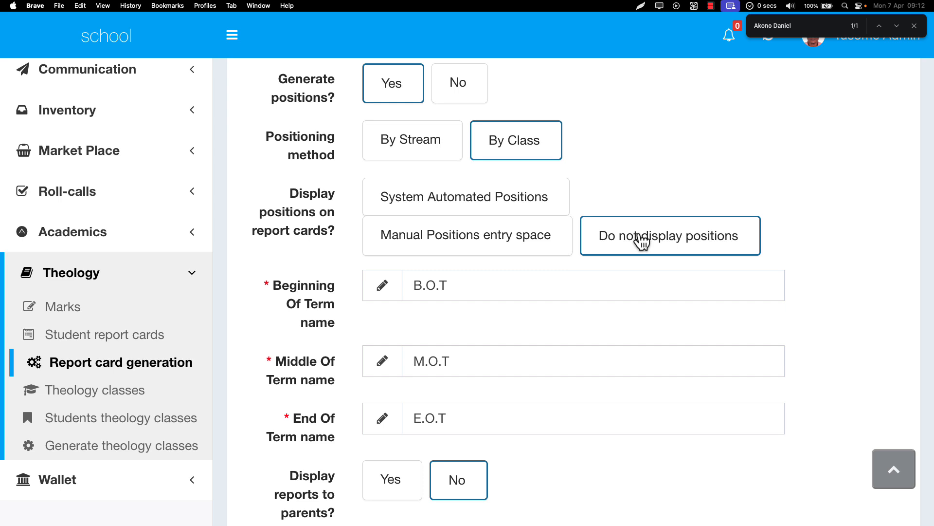
left_click(419, 246)
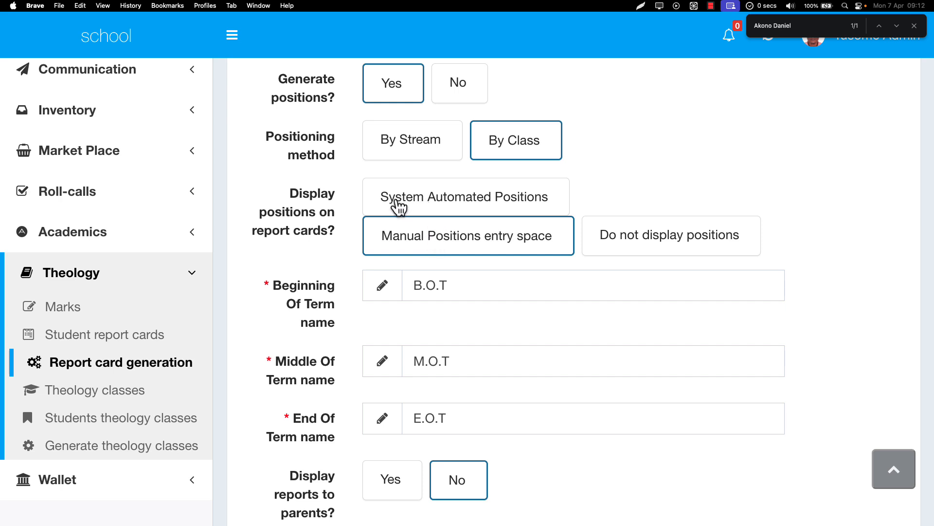
left_click(442, 210)
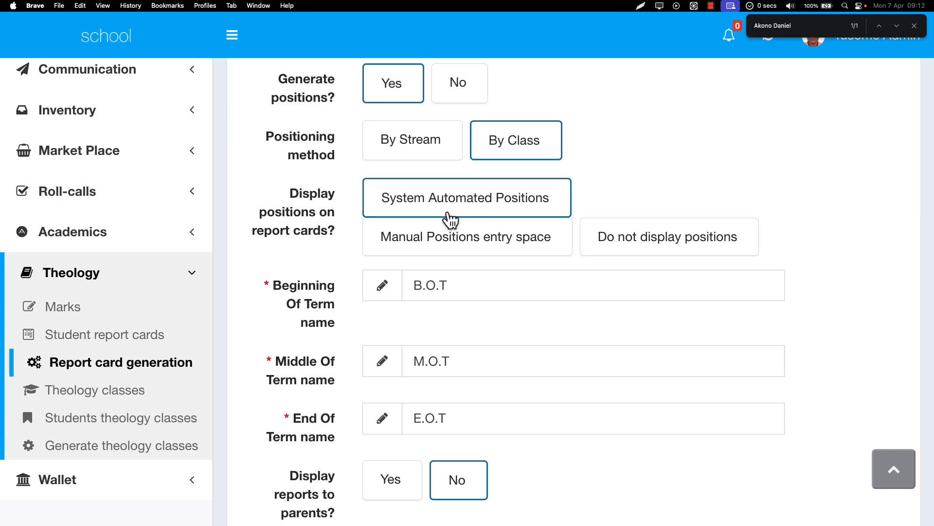
Review the names used for the Beginning, Middle and End Of Term exams in the report settings
scroll(446, 213, "down", 2)
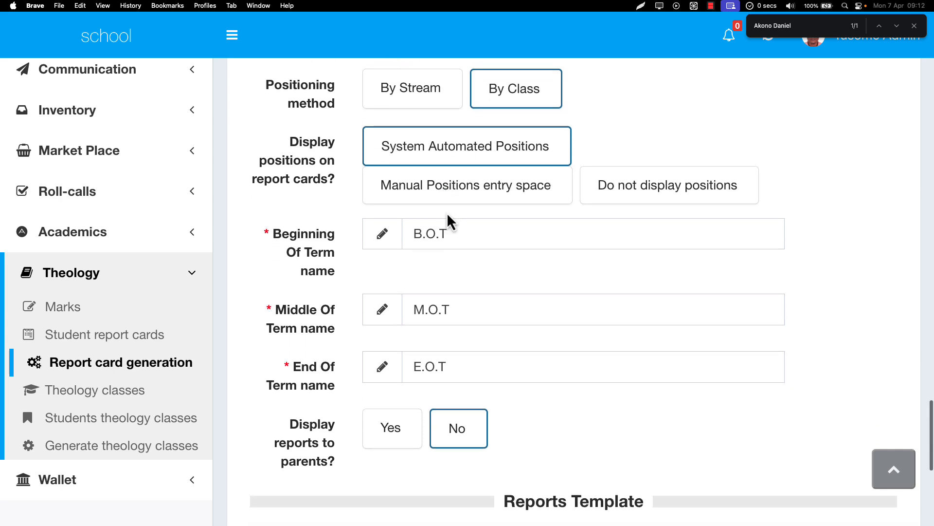
scroll(447, 219, "down", 4)
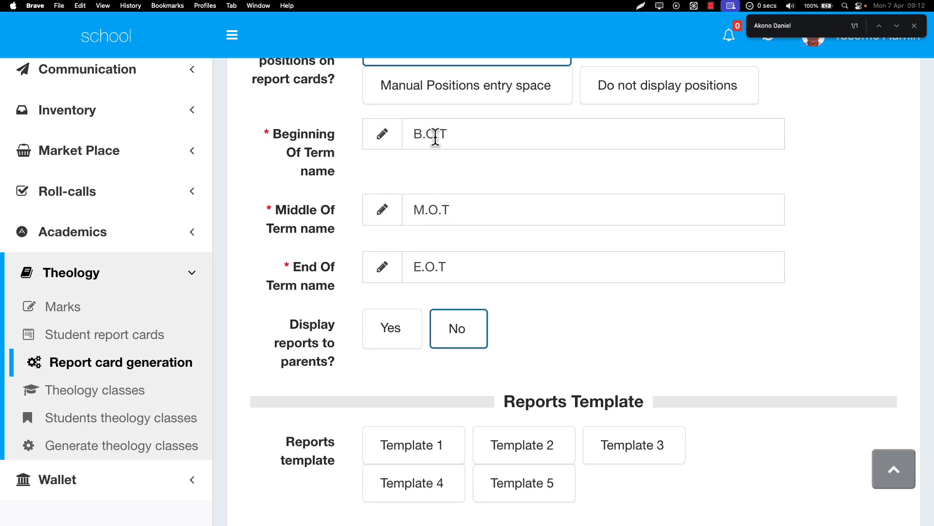
left_click(448, 138)
left_click(458, 210)
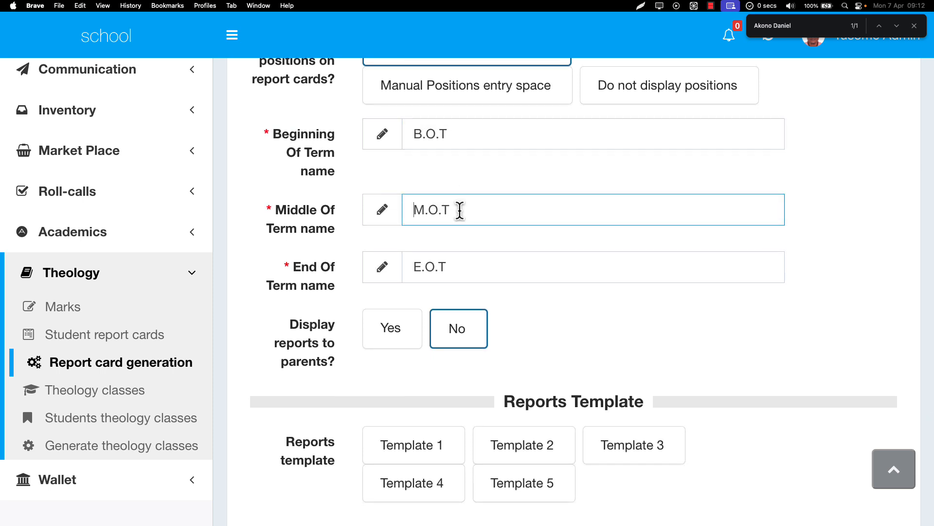
left_click_drag(457, 210, 400, 211)
left_click(386, 125)
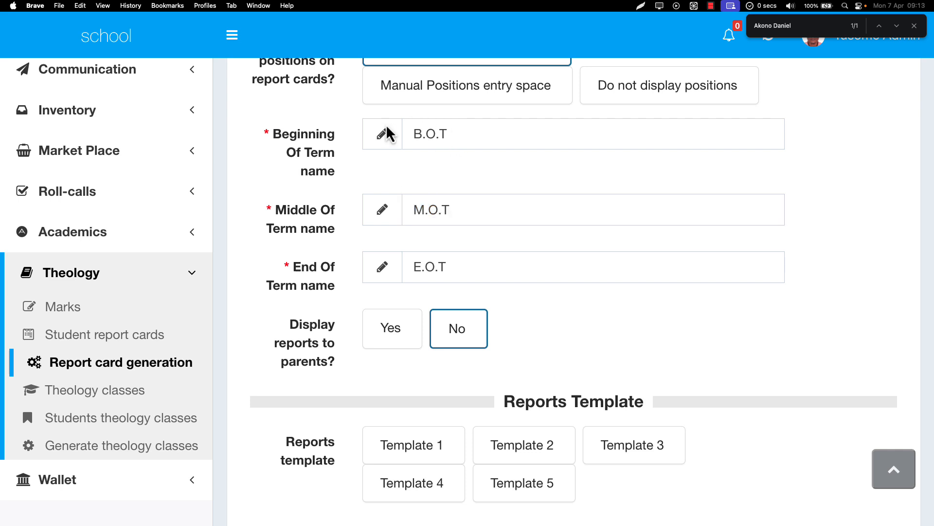
left_click(420, 136)
left_click(420, 233)
left_click(421, 203)
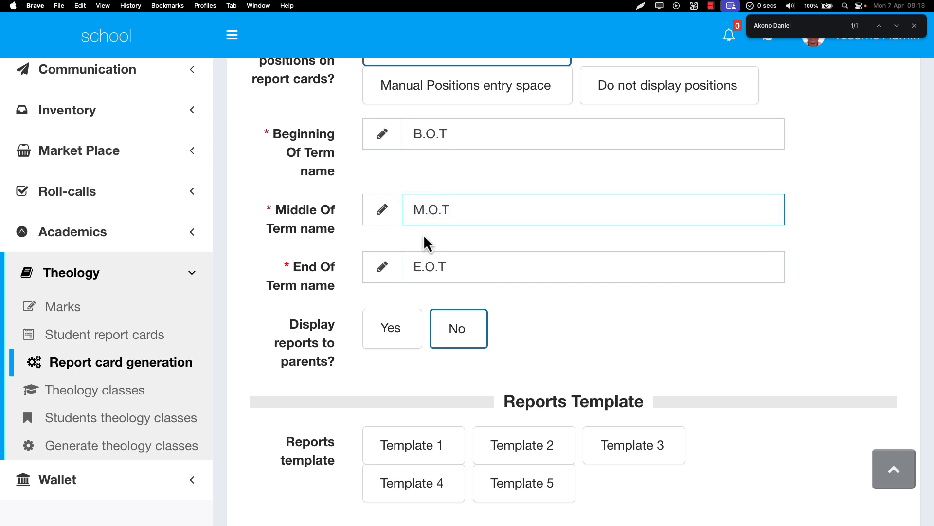
left_click(424, 234)
left_click(421, 265)
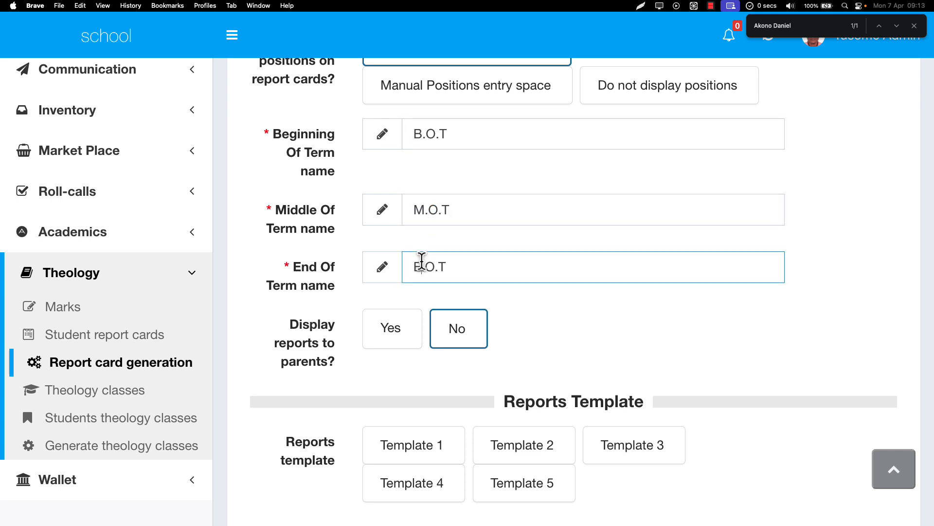
left_click(427, 210)
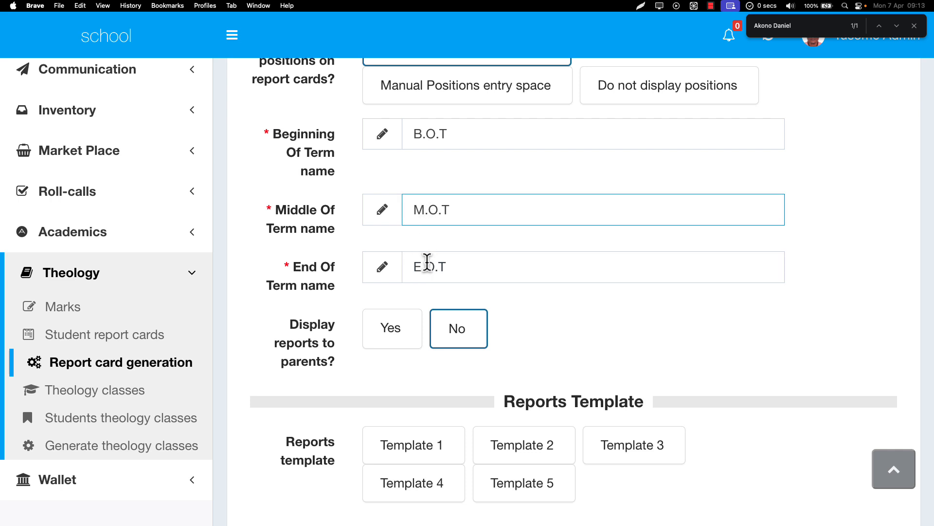
left_click_drag(461, 206, 402, 211)
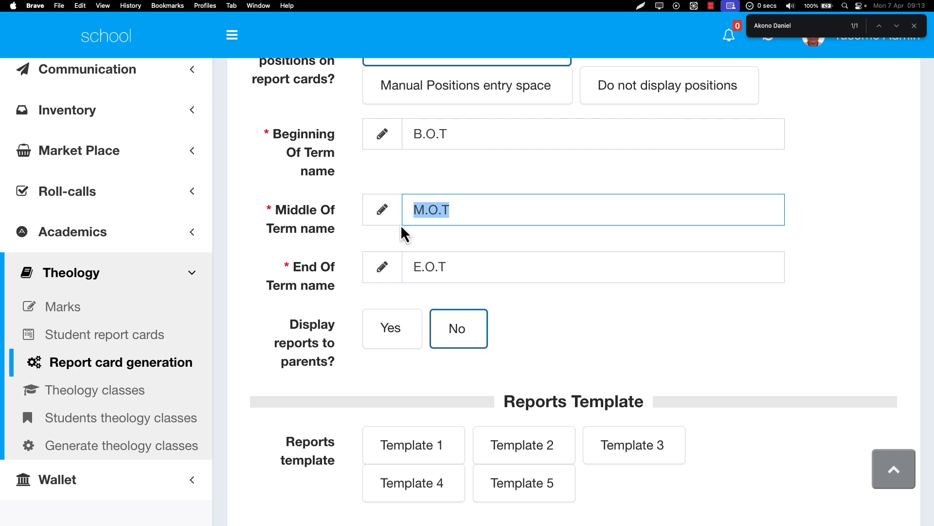
Set the reports to be displayed to parents
scroll(401, 226, "down", 3)
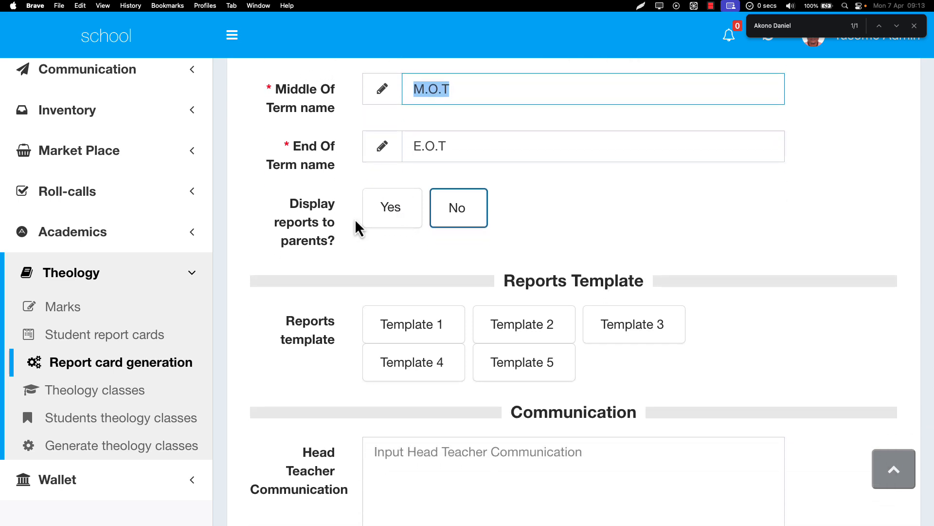
left_click(385, 224)
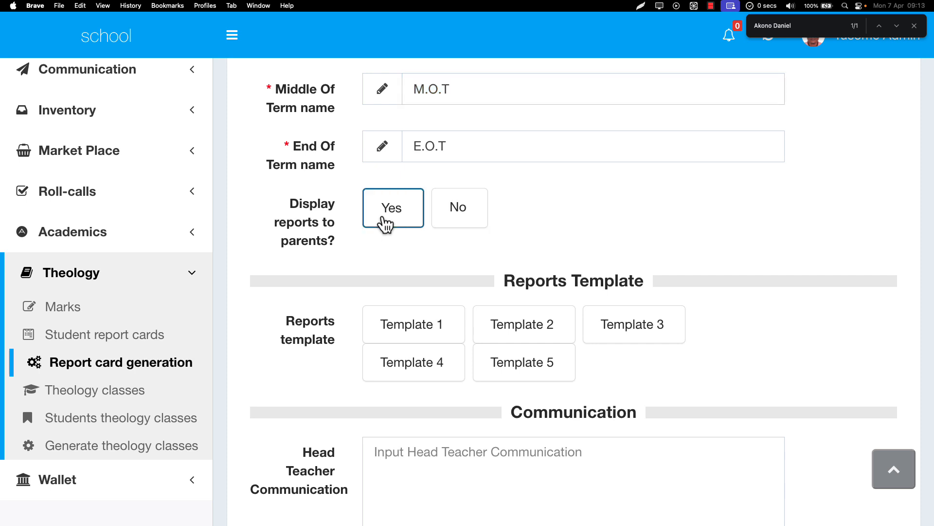
Set the reports not to be displayed to parents and choose Template 5 as the reports template
left_click(457, 221)
scroll(459, 227, "down", 2)
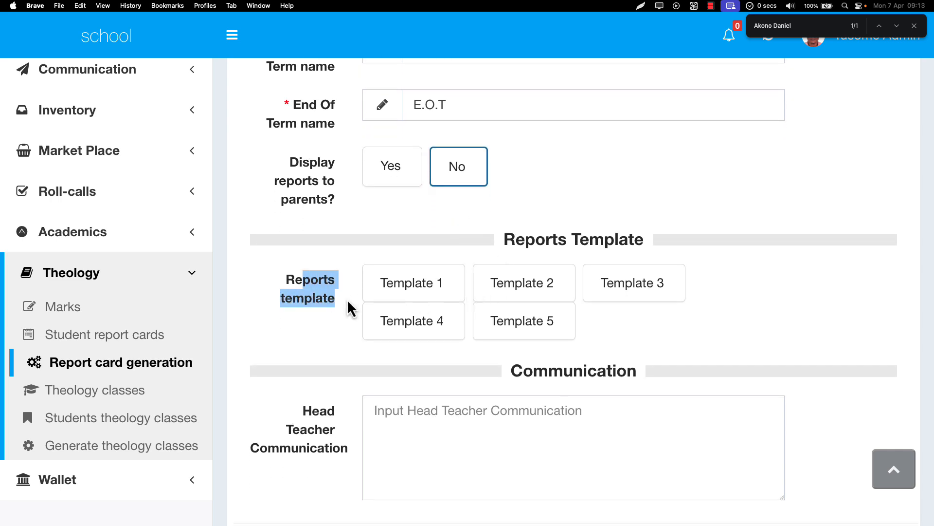
left_click(492, 332)
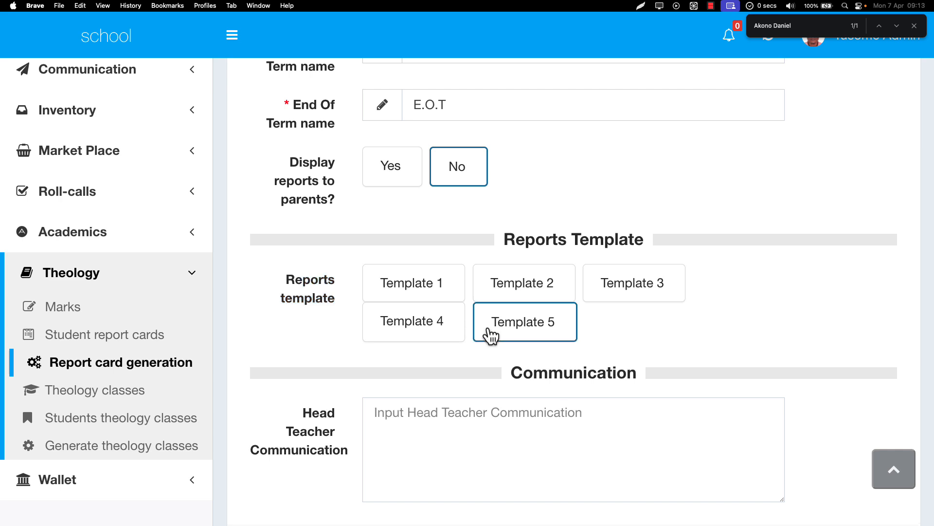
scroll(489, 334, "down", 4)
left_click(418, 223)
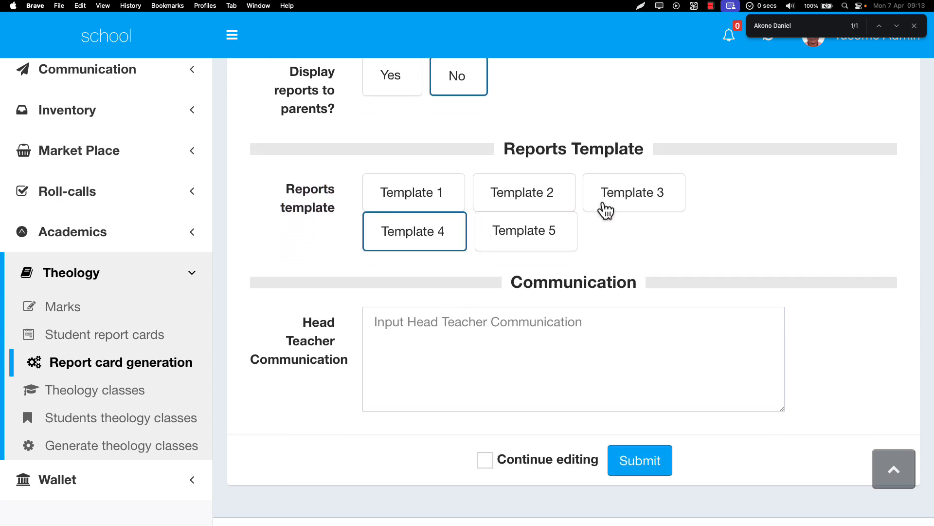
left_click(605, 208)
left_click(524, 238)
Enter the head teacher communication "Next term begins 21st-April-2025"
left_click(490, 327)
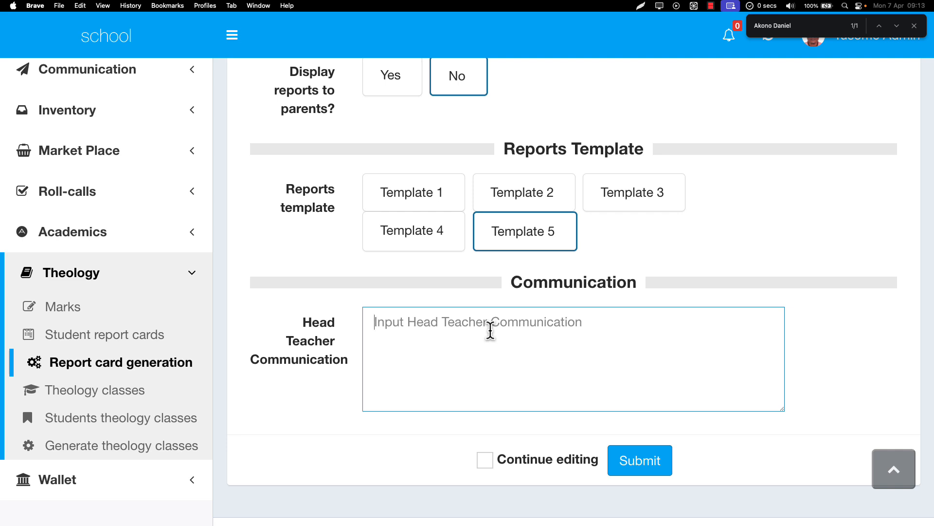
type("Next")
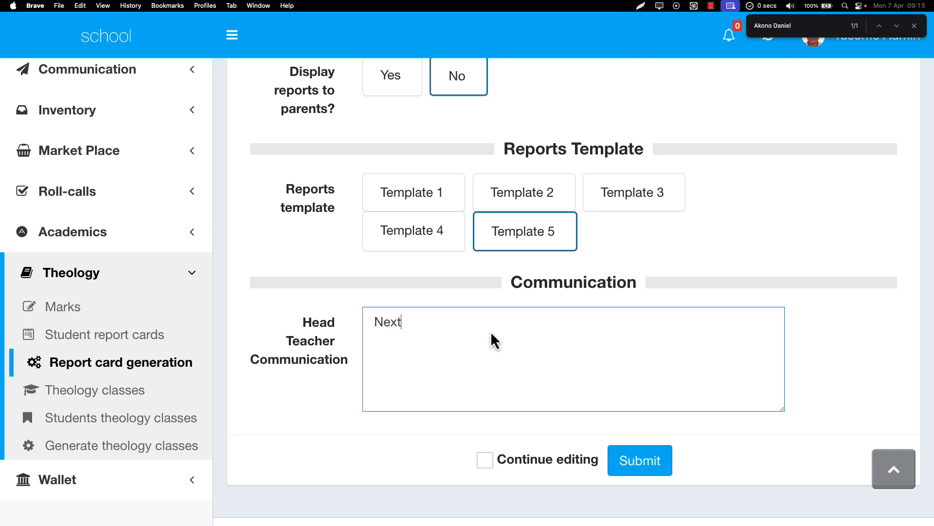
type(" term begins 21st-April-2025")
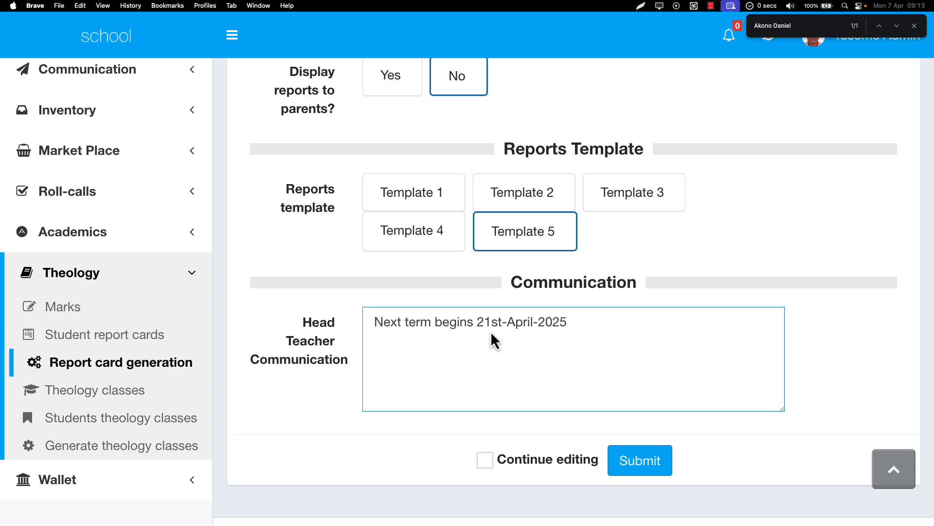
Save the termly report card settings with the Continue editing option enabled
scroll(492, 338, "up", 5)
scroll(491, 338, "down", 6)
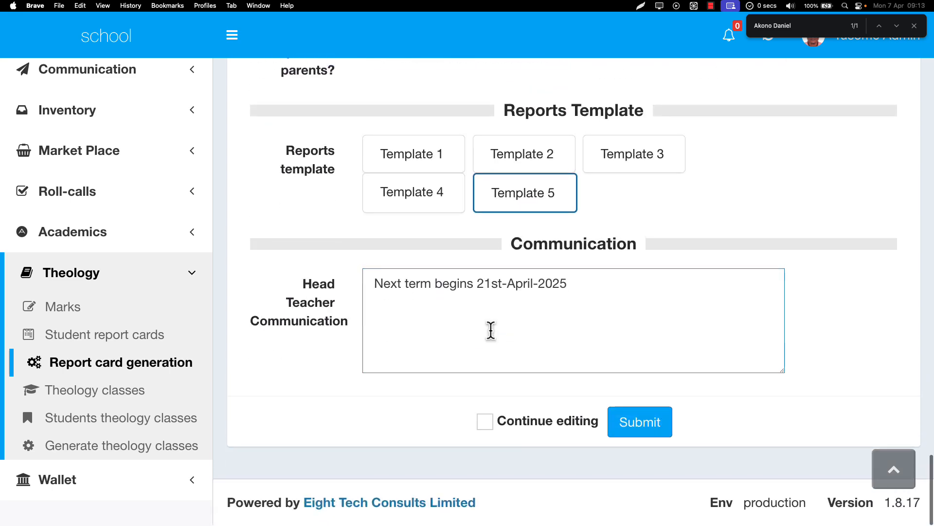
left_click(555, 431)
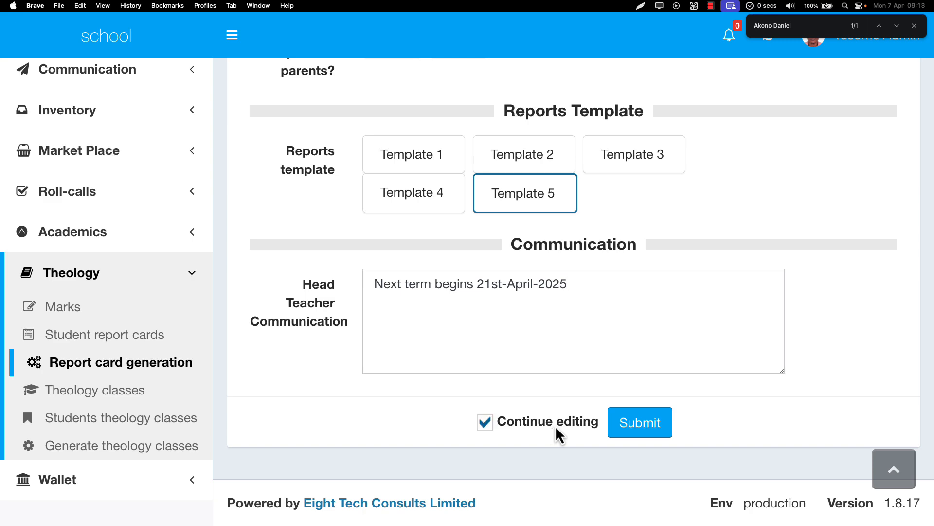
left_click(631, 425)
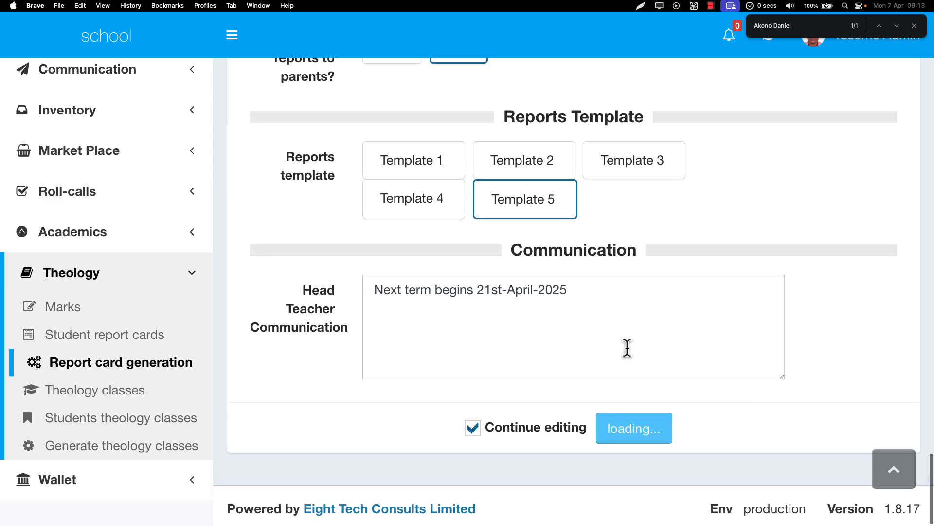
Return to the theology termly report cards list and check the number of report cards for term 2 of 2023
scroll(628, 355, "up", 15)
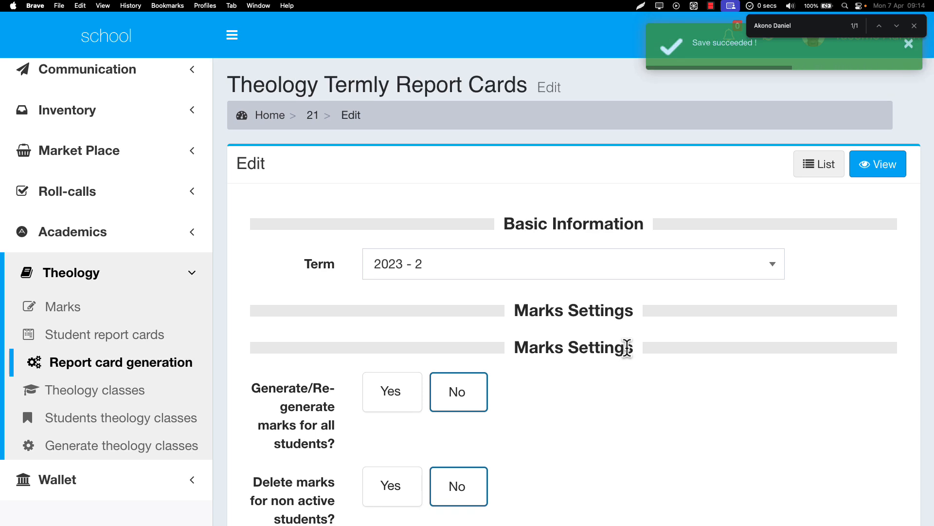
left_click(821, 170)
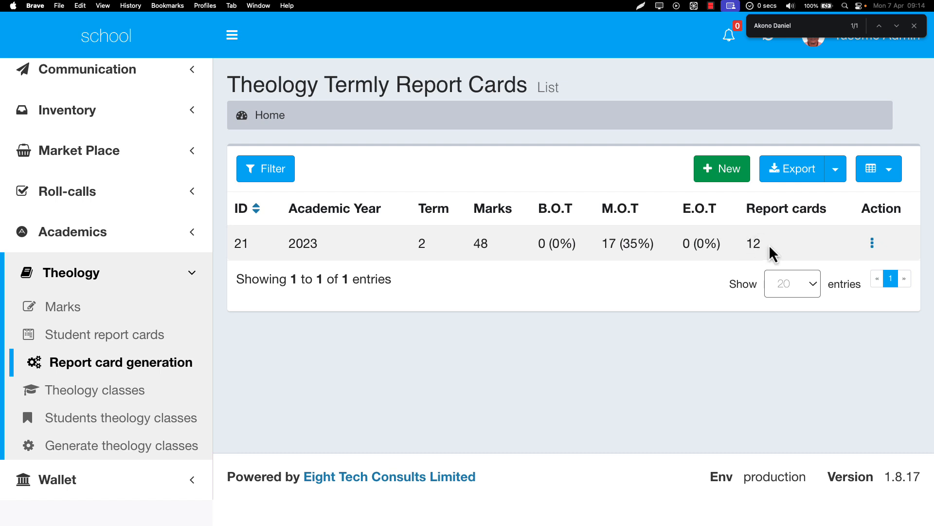
left_click_drag(744, 247, 778, 252)
Reopen the term 2 report card configuration for editing and review its saved settings
left_click(873, 243)
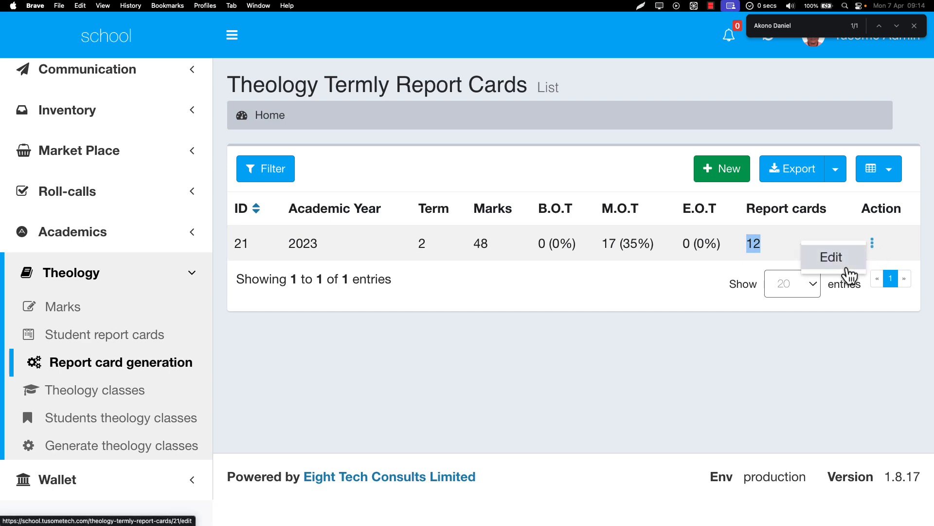
left_click(835, 268)
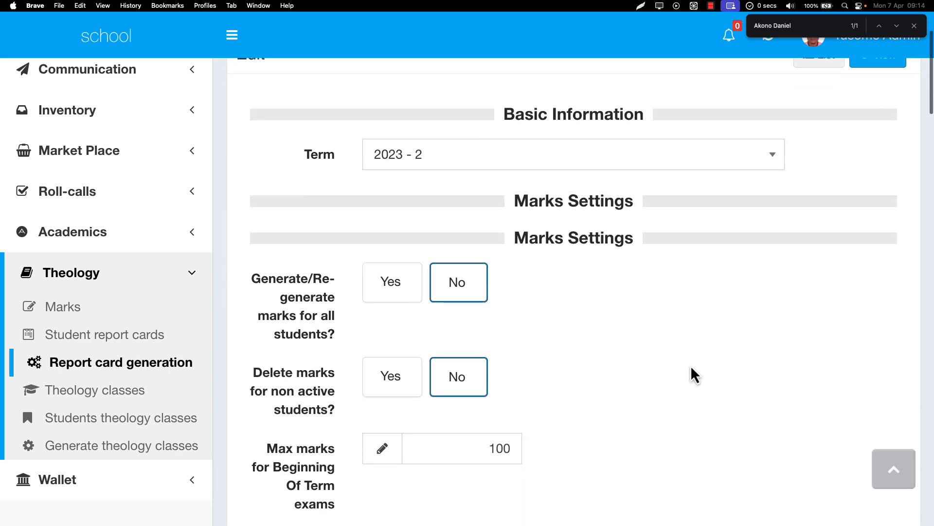
scroll(691, 373, "down", 15)
scroll(693, 372, "down", 15)
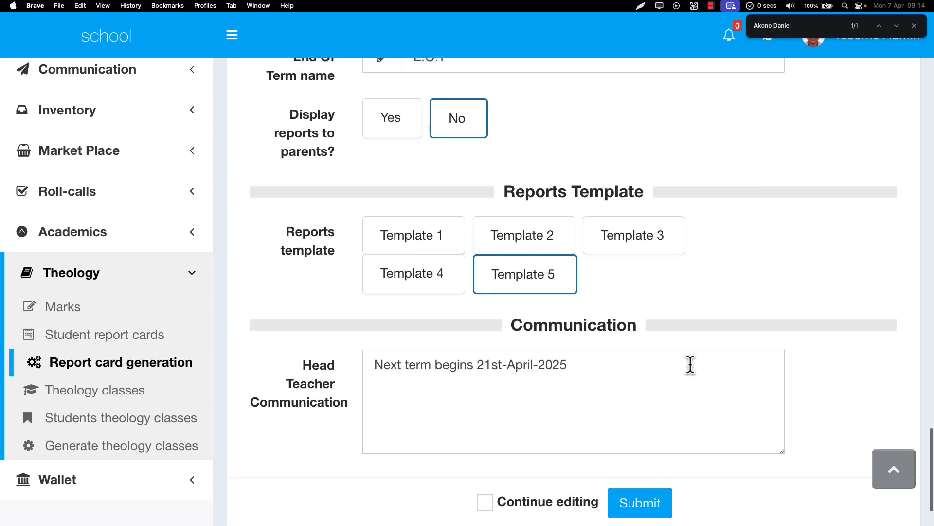
scroll(691, 365, "up", 15)
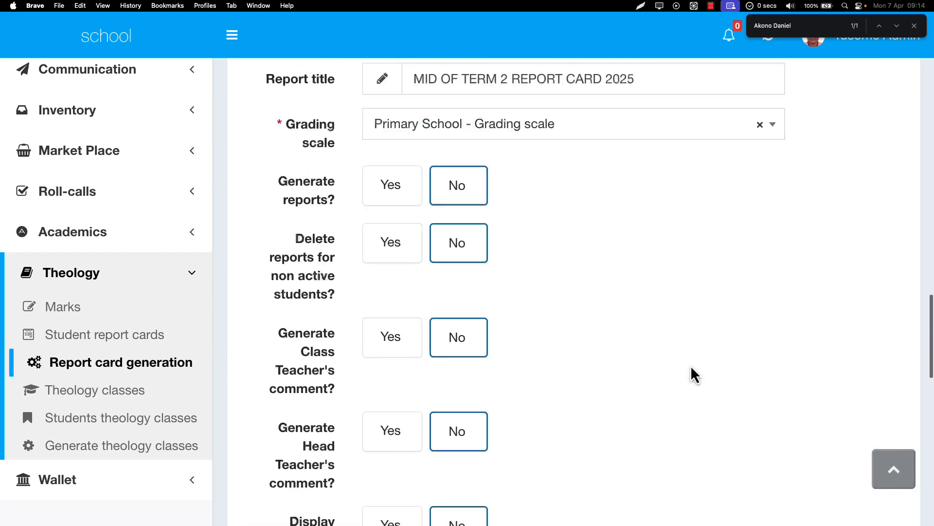
scroll(694, 376, "up", 10)
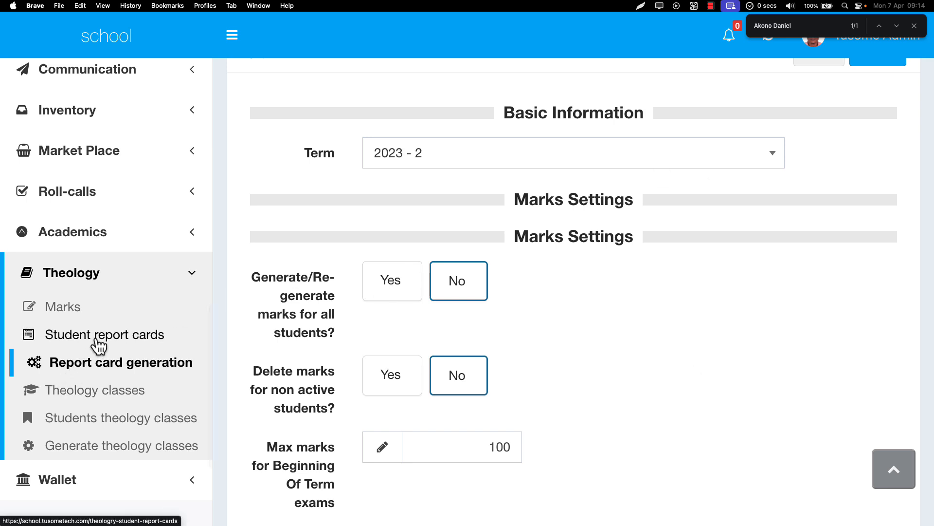
Open the theology student report cards list, browse the generated cards and reduce the page zoom to 175%
left_click(98, 341)
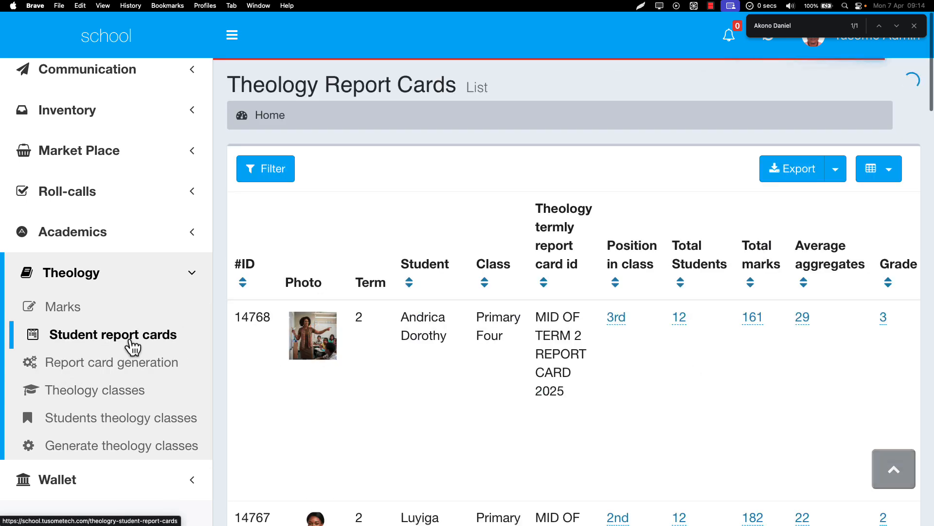
scroll(338, 386, "down", 5)
scroll(338, 387, "down", 10)
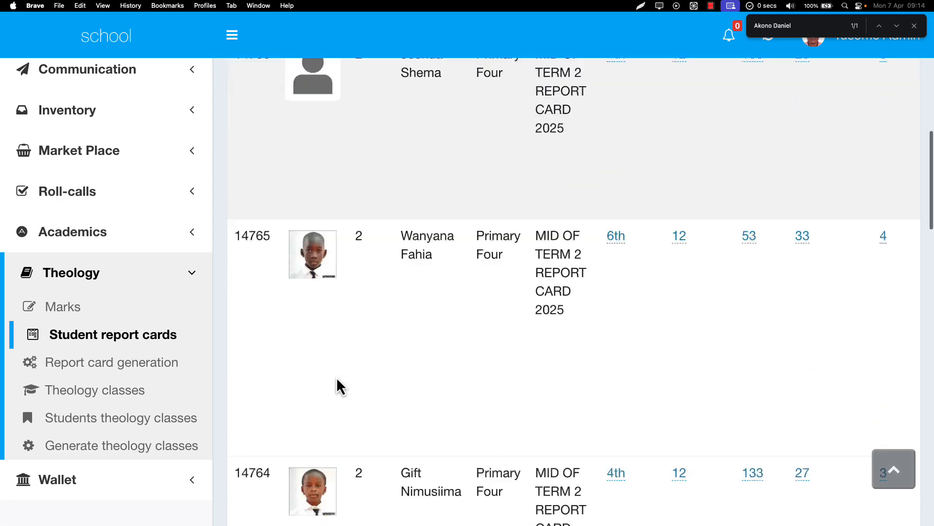
scroll(338, 387, "up", 15)
scroll(336, 329, "up", 1)
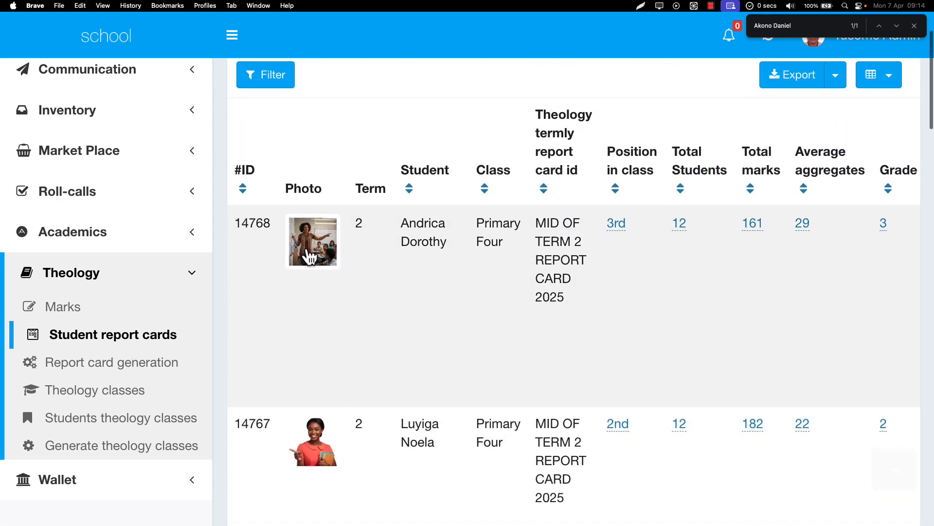
key("super+minus")
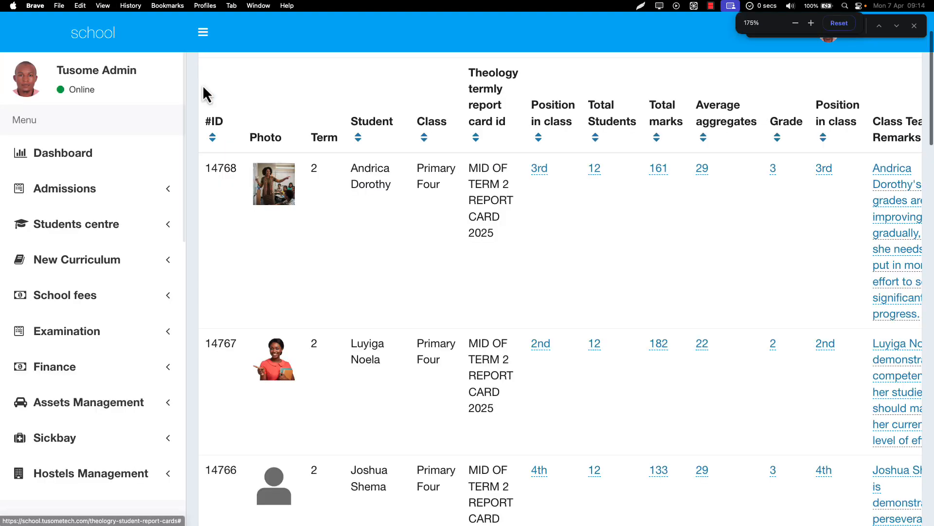
View the enlarged photo of the first listed student and close it
left_click(276, 197)
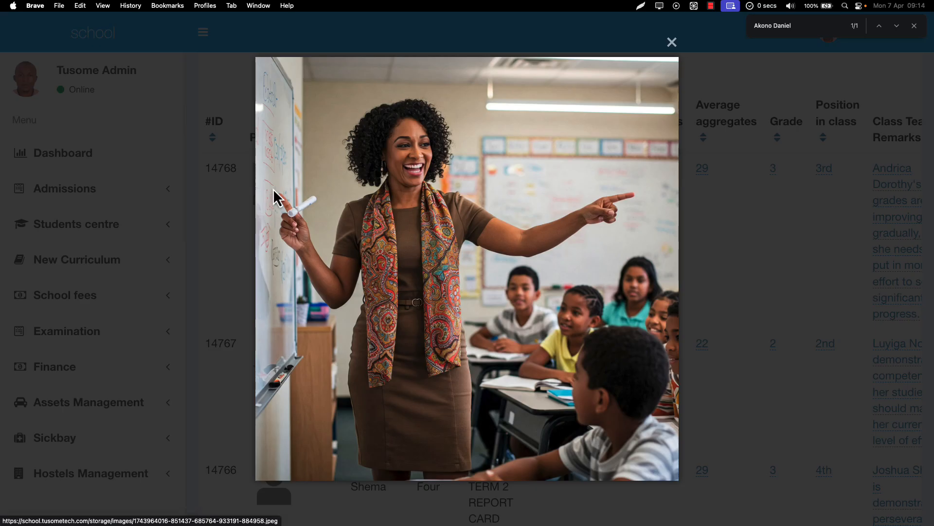
left_click(245, 210)
scroll(396, 183, "up", 2)
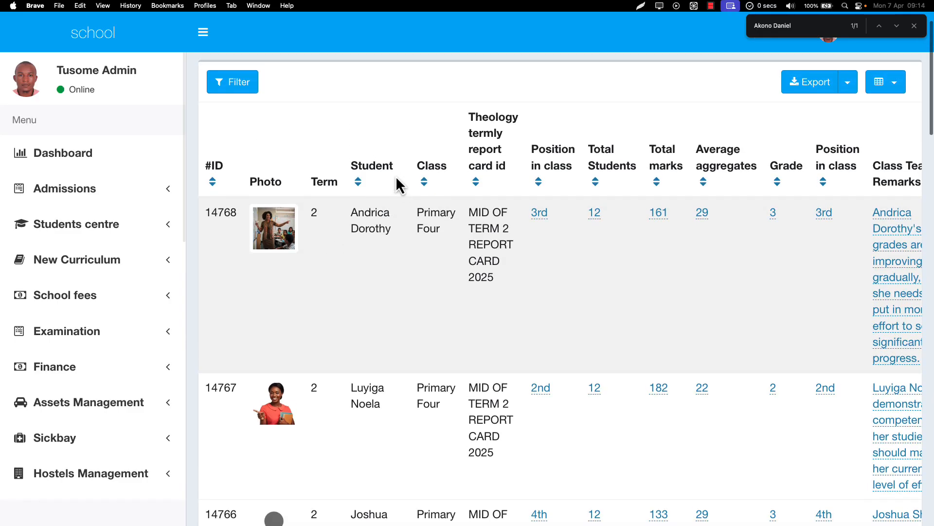
Examine the student name, class and report card title in the first report card record
left_click_drag(365, 214, 402, 234)
left_click(425, 217)
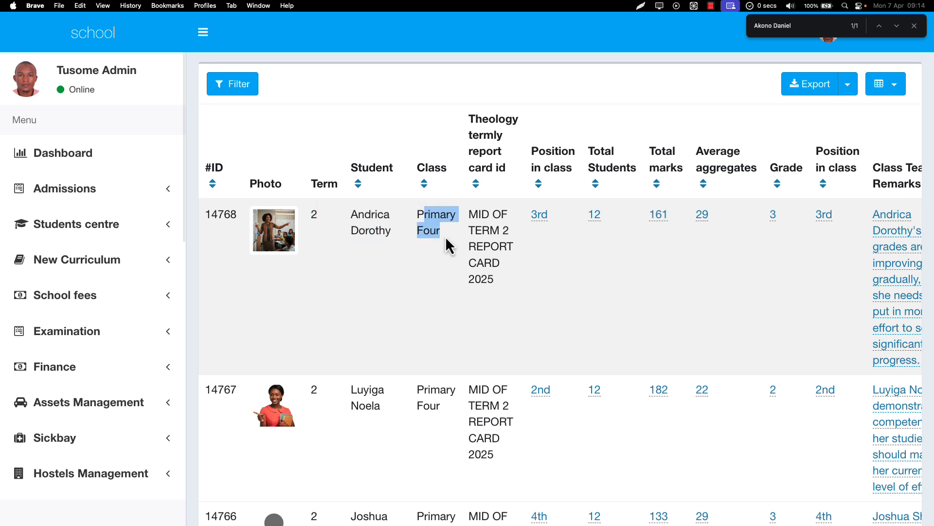
scroll(445, 235, "right", 2)
left_click_drag(441, 215, 457, 265)
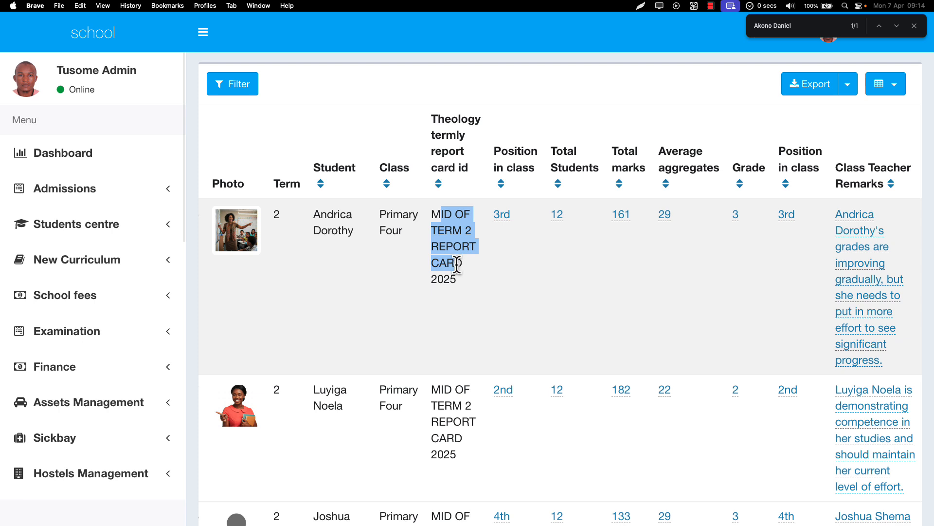
left_click(439, 215)
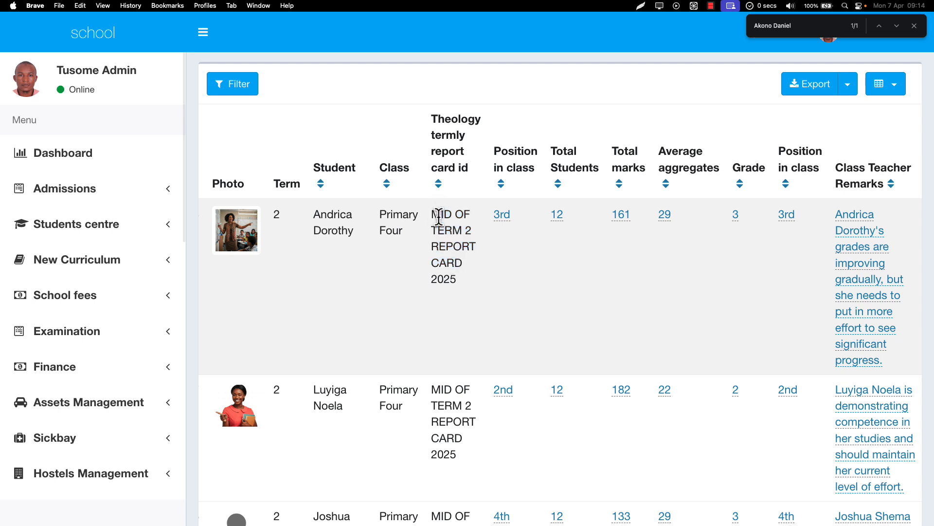
left_click_drag(439, 218, 475, 280)
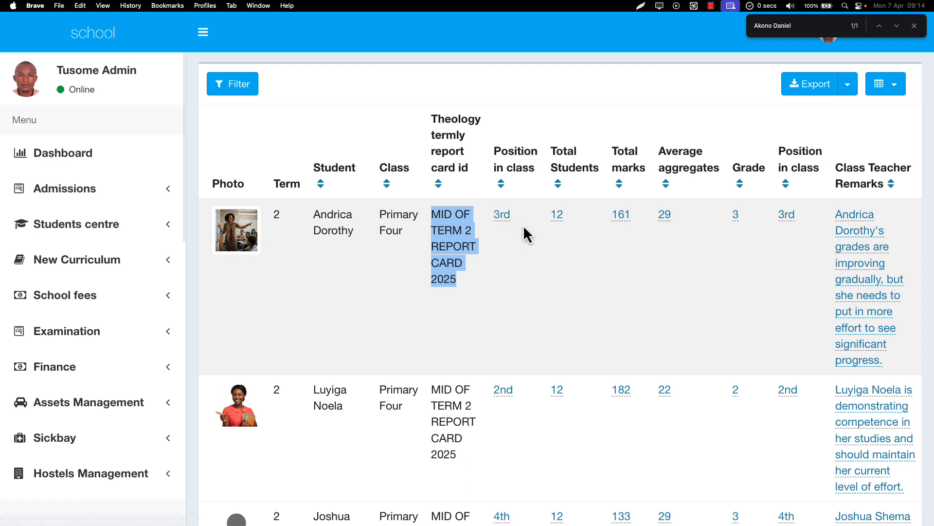
Open the first student's position in class and average aggregates for editing, dismissing each without saving
left_click(509, 219)
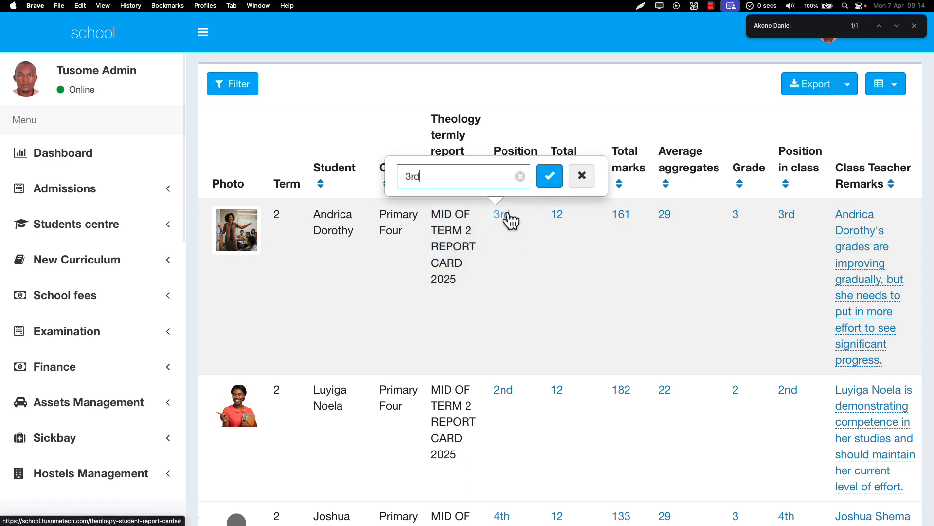
left_click(580, 264)
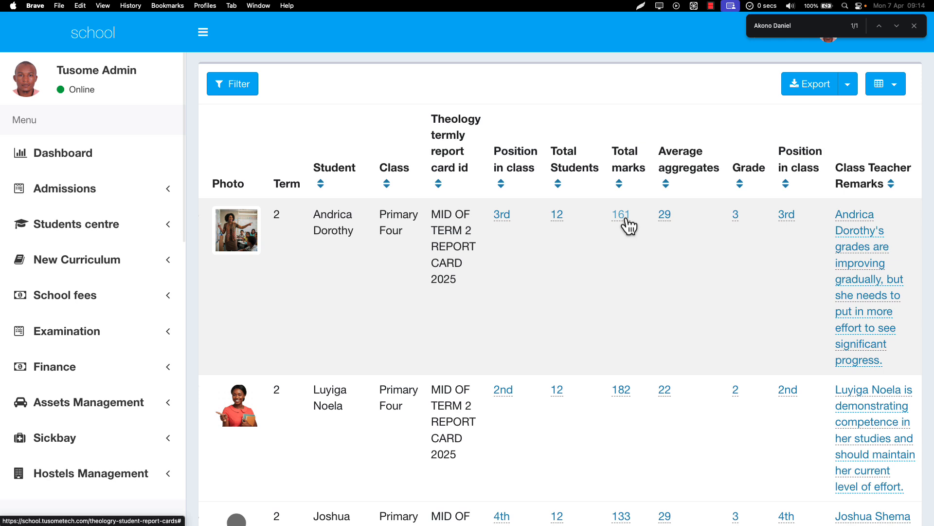
left_click(665, 218)
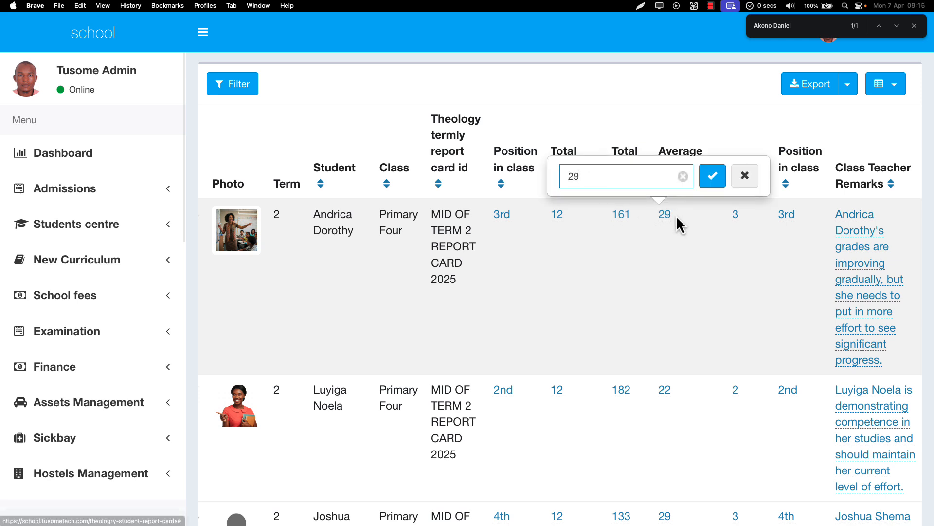
left_click(684, 255)
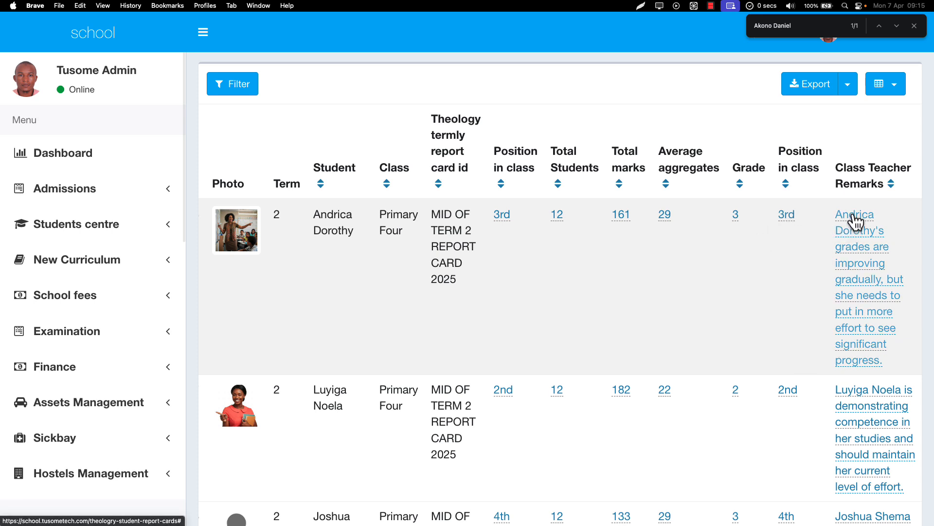
Zoom the page out to 150% and sort the report cards by grade, starting with grade 1
key("super+minus")
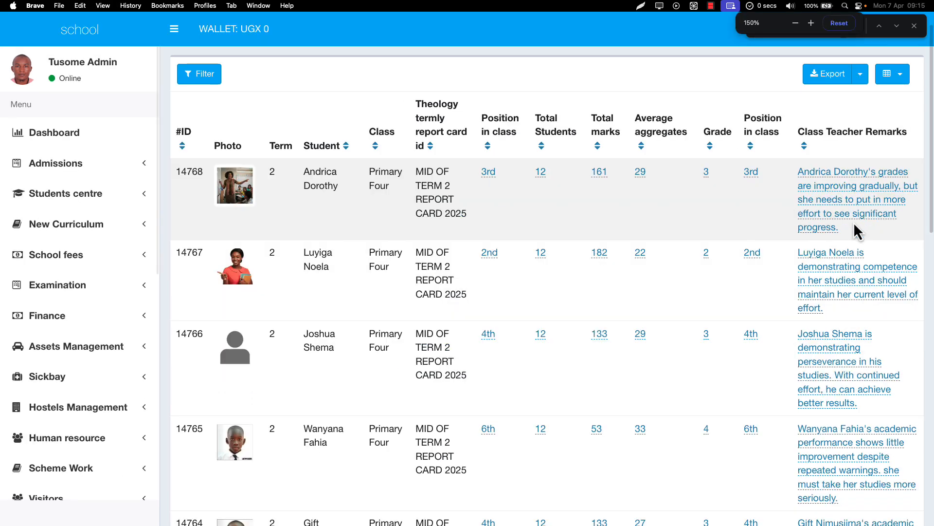
key("super+f")
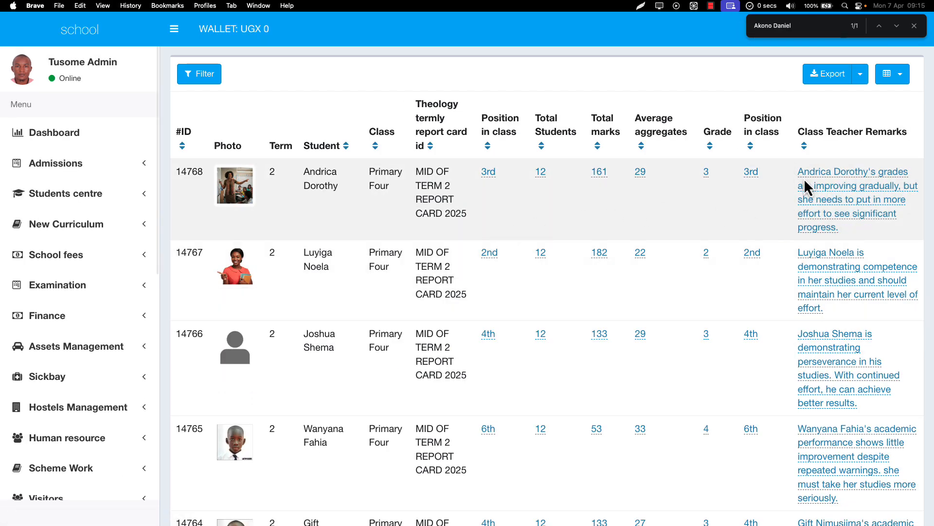
scroll(815, 293, "down", 1)
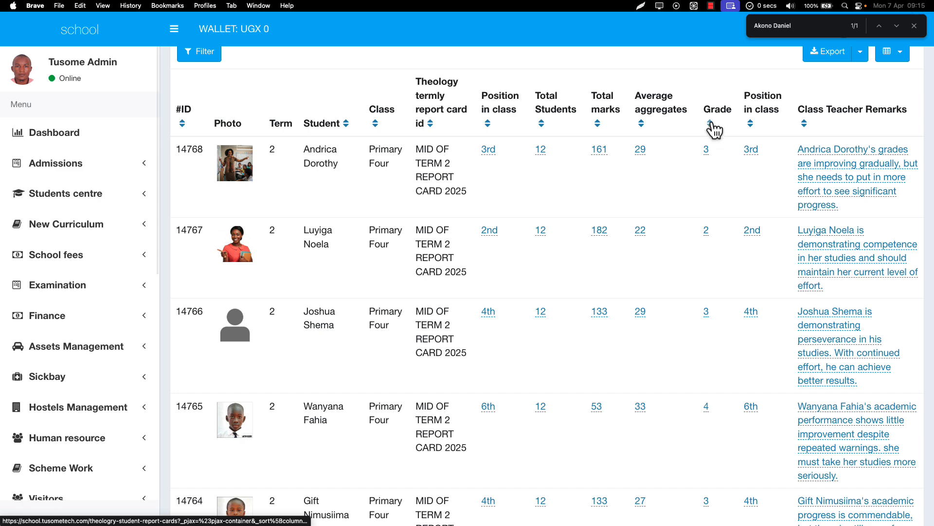
left_click(710, 124)
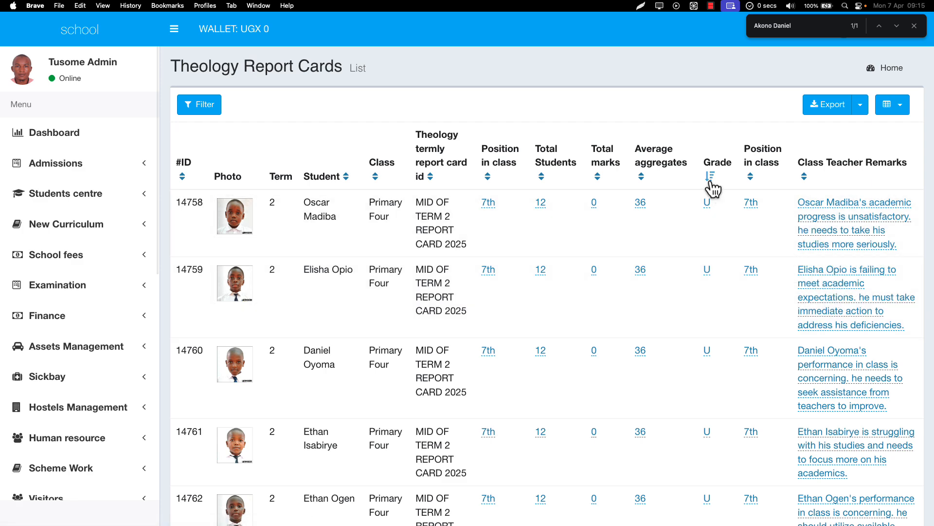
left_click(710, 178)
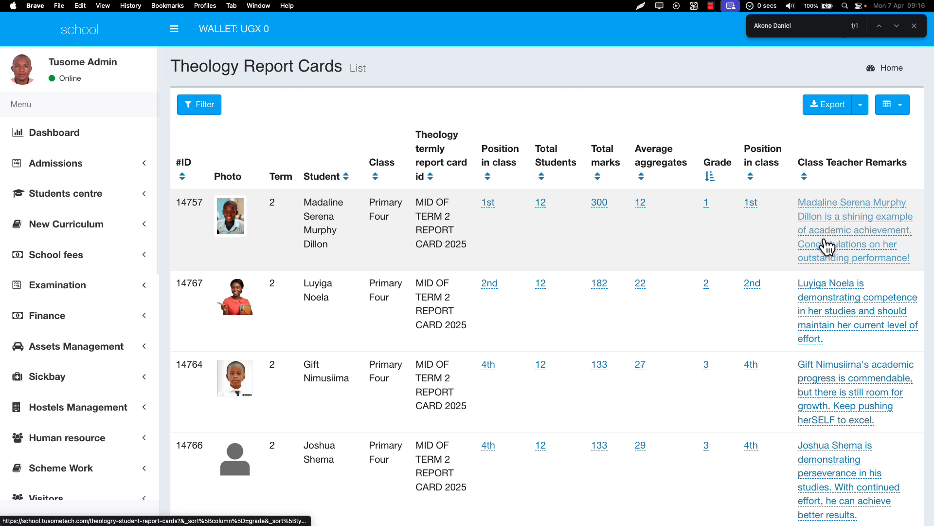
Open the first student's class teacher remarks for editing, read through the full comment, and dismiss it without saving
left_click(828, 247)
left_click_drag(833, 171, 727, 170)
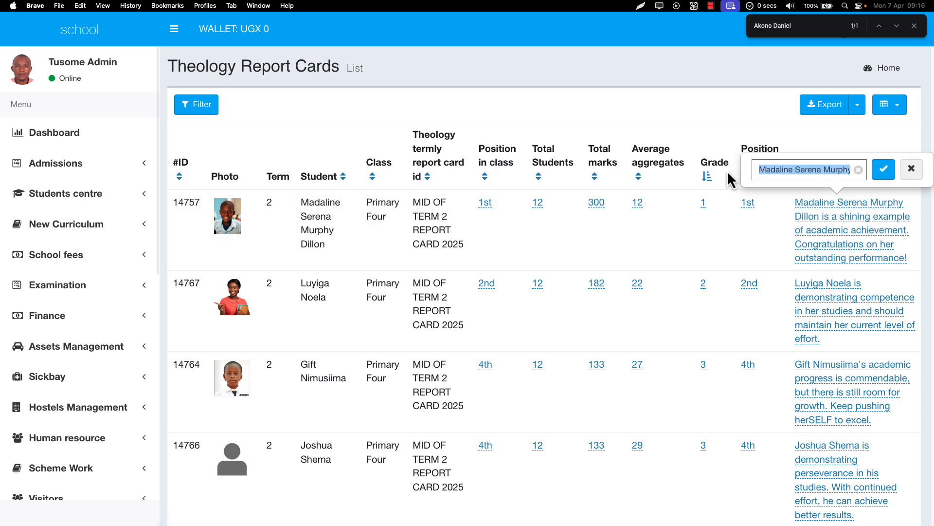
left_click(828, 225)
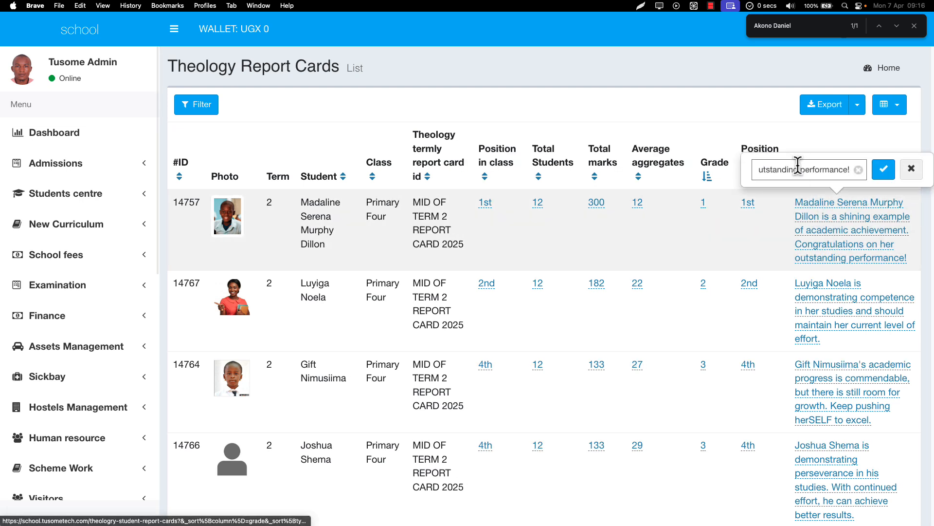
left_click_drag(798, 164, 880, 176)
left_click(908, 171)
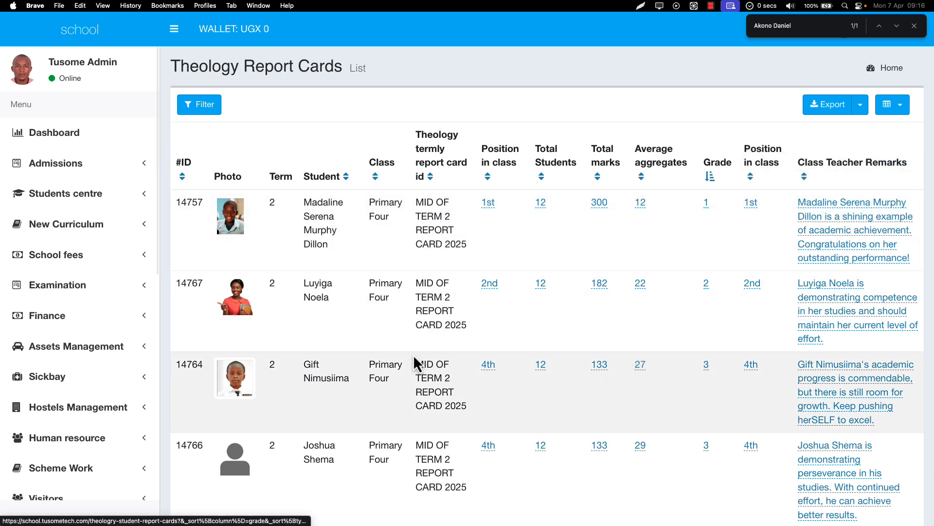
Show all available columns in the report cards table, including academic year, total aggregates and head teacher remarks
scroll(120, 386, "down", 10)
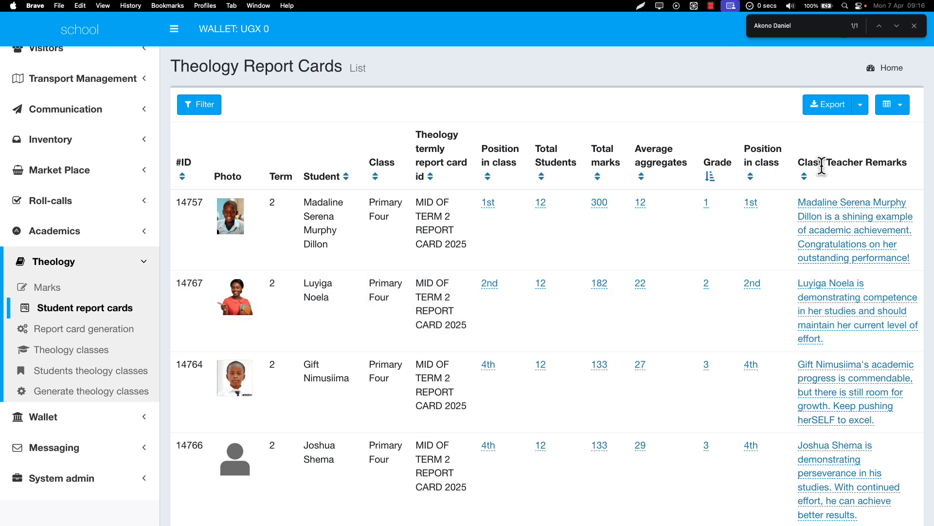
left_click(892, 105)
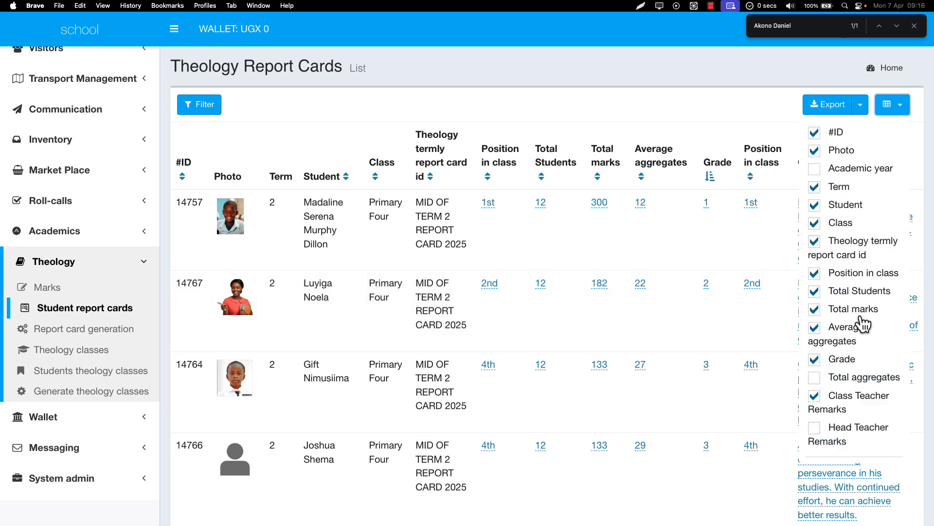
scroll(862, 323, "down", 1)
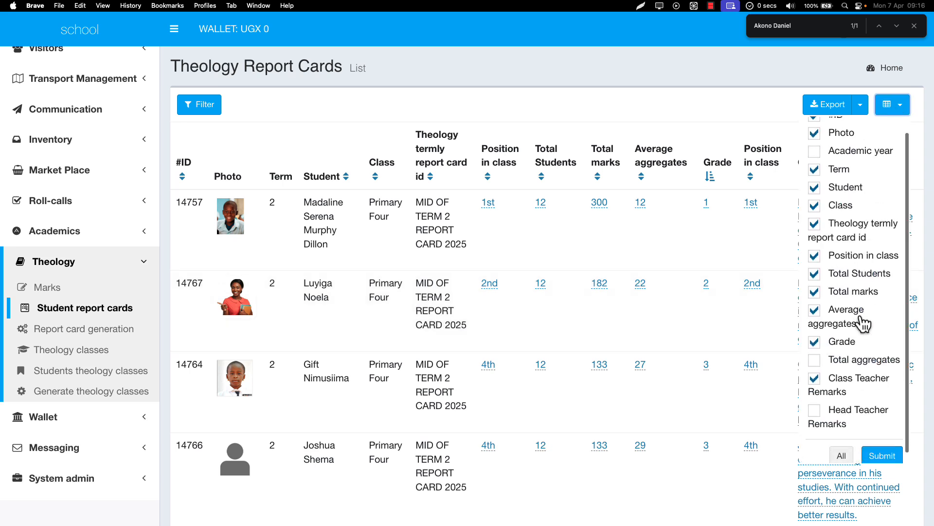
left_click(883, 447)
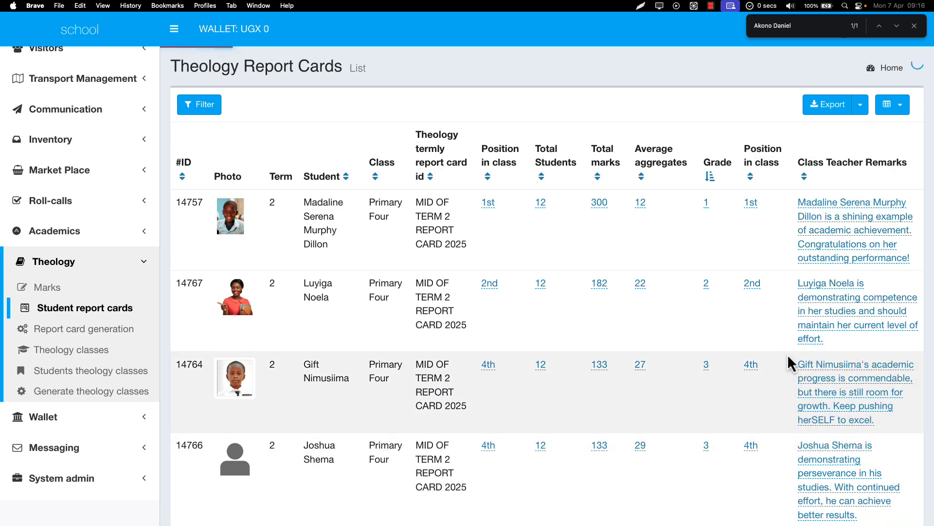
scroll(787, 354, "right", 2)
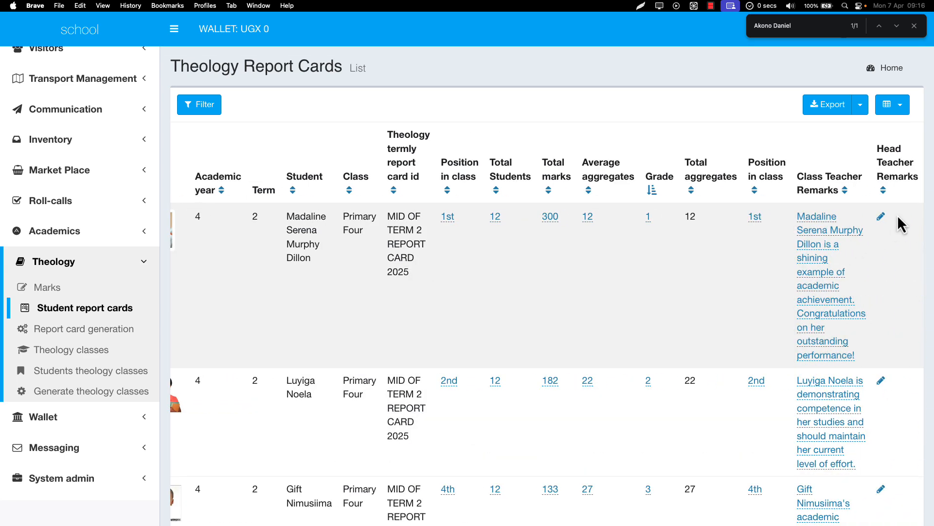
Open the first student's head teacher remarks for editing and dismiss it unsaved, and review the list of selectable table columns
left_click(881, 217)
left_click(913, 184)
left_click(899, 106)
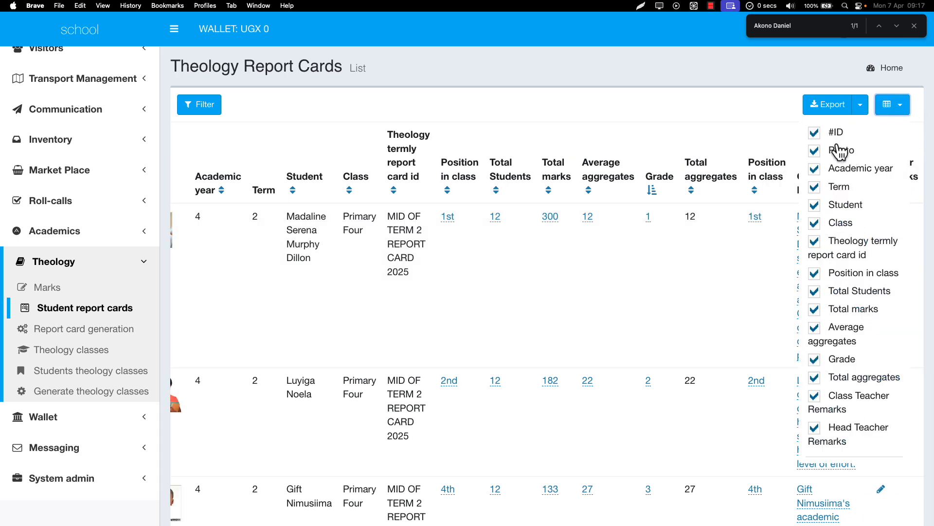
scroll(849, 209, "down", 1)
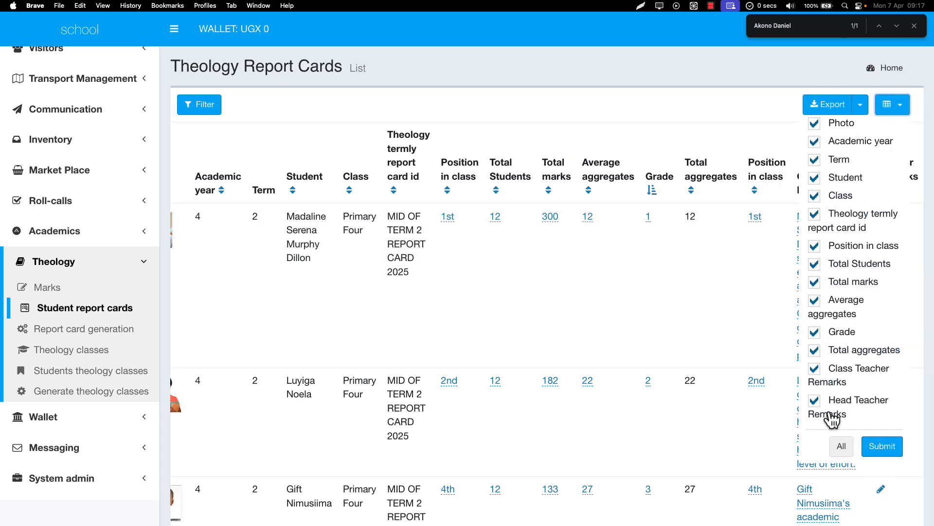
scroll(844, 307, "up", 1)
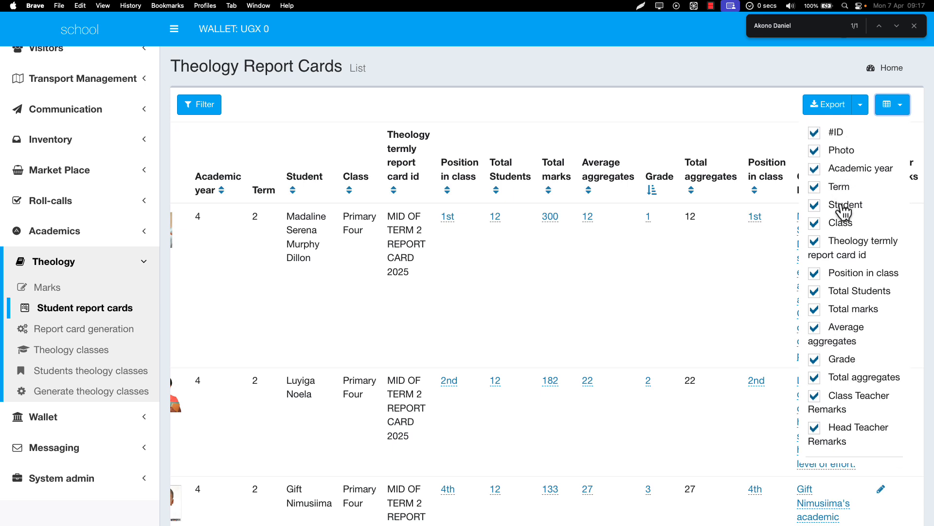
left_click(609, 275)
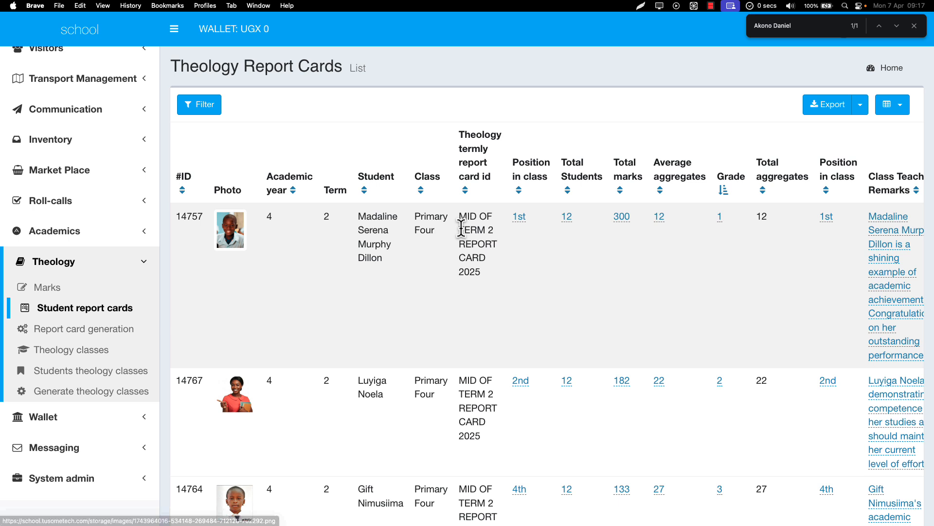
Open the first student's total marks for editing and dismiss the field without saving
left_click_drag(460, 227, 716, 221)
left_click(702, 240)
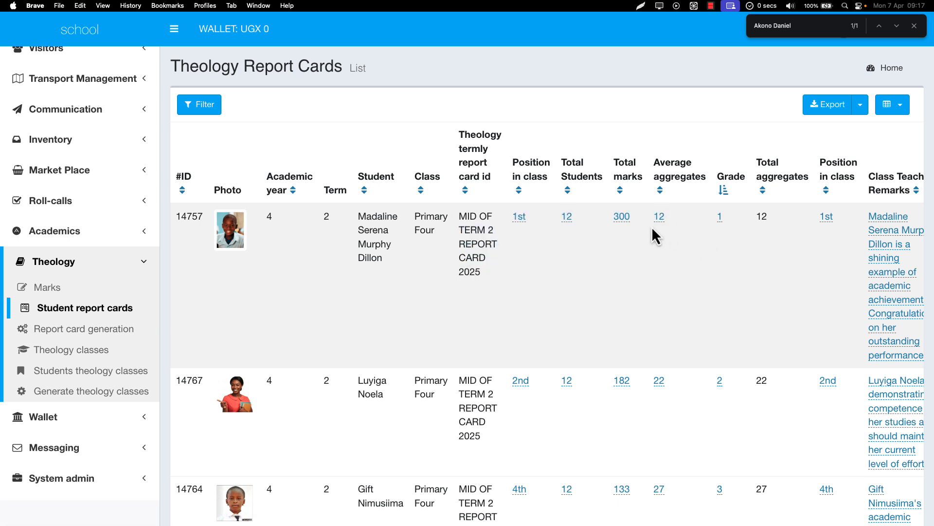
left_click(623, 217)
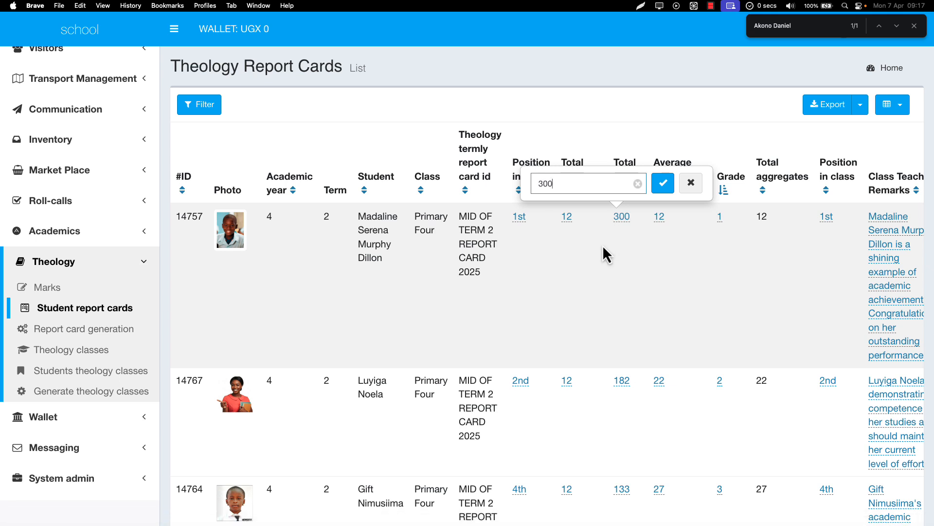
left_click(505, 277)
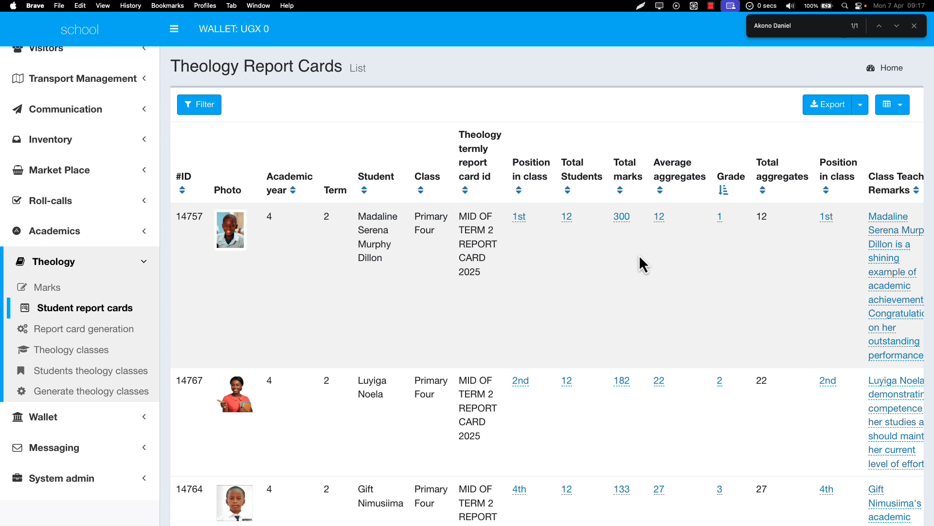
Examine the marks, grades, positions and class teacher remarks of all students in the report cards list
scroll(639, 258, "right", 3)
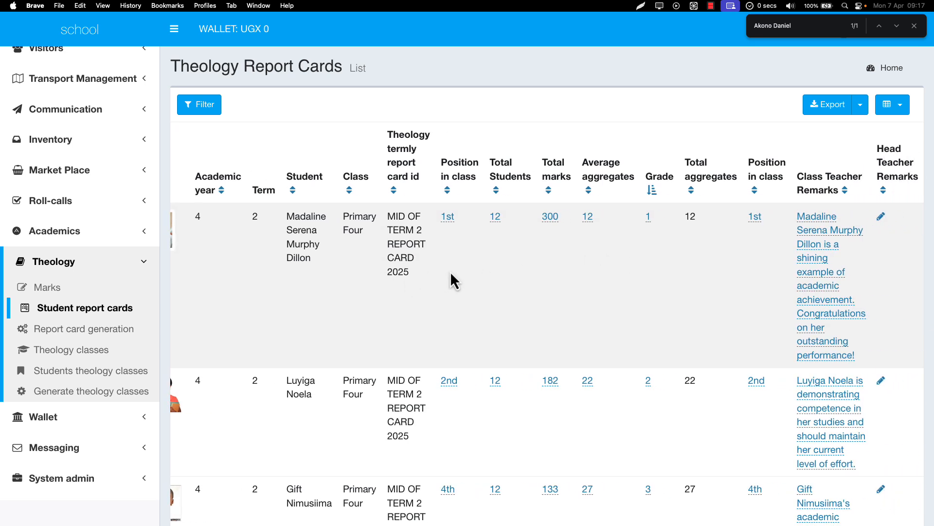
scroll(450, 274, "down", 6)
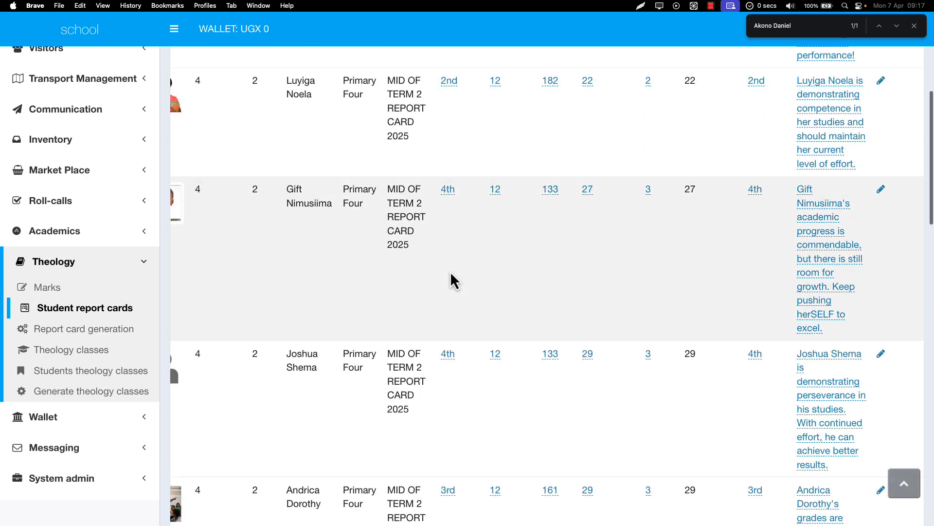
scroll(451, 274, "up", 6)
scroll(451, 274, "left", 3)
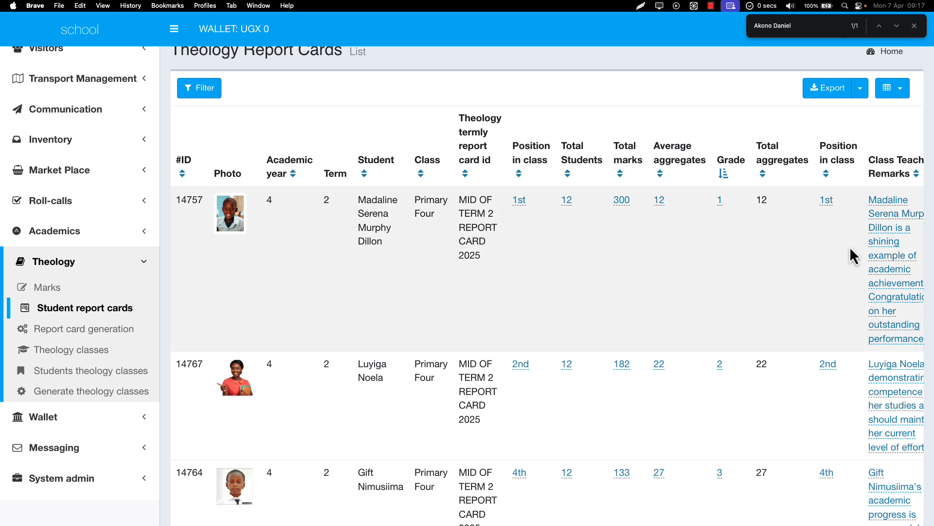
scroll(849, 246, "right", 3)
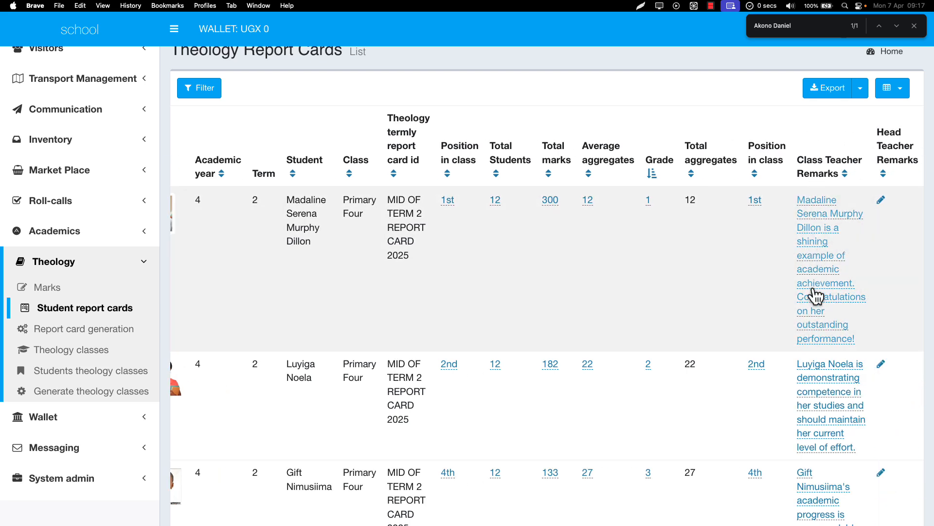
scroll(820, 404, "down", 4)
scroll(820, 405, "down", 2)
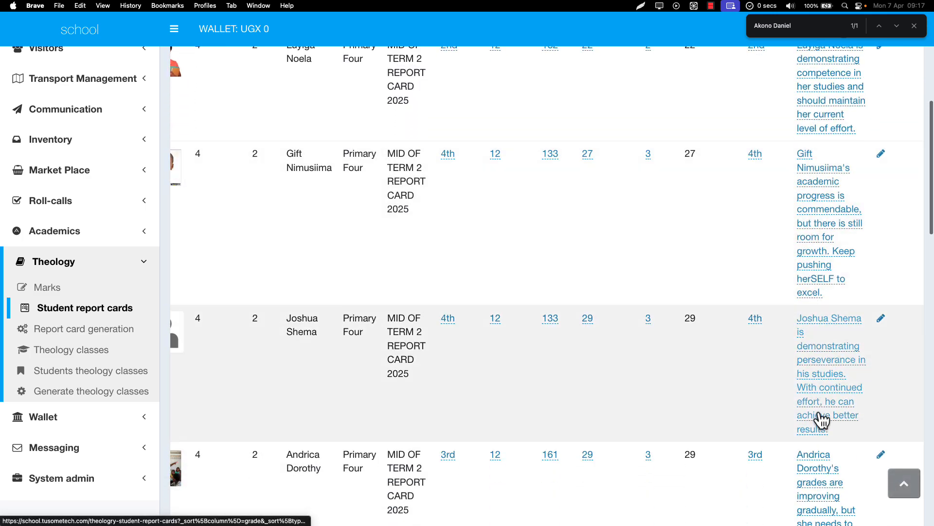
scroll(820, 420, "down", 4)
scroll(822, 332, "down", 5)
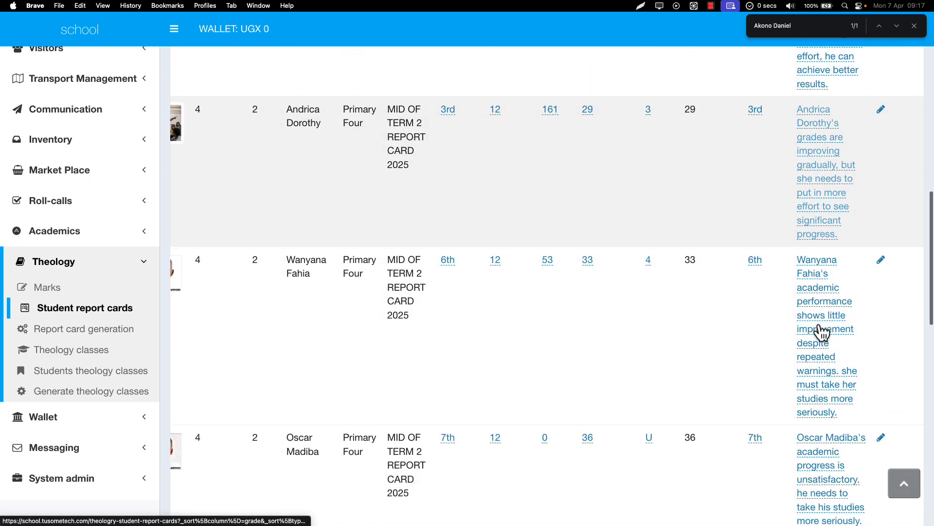
scroll(822, 332, "down", 7)
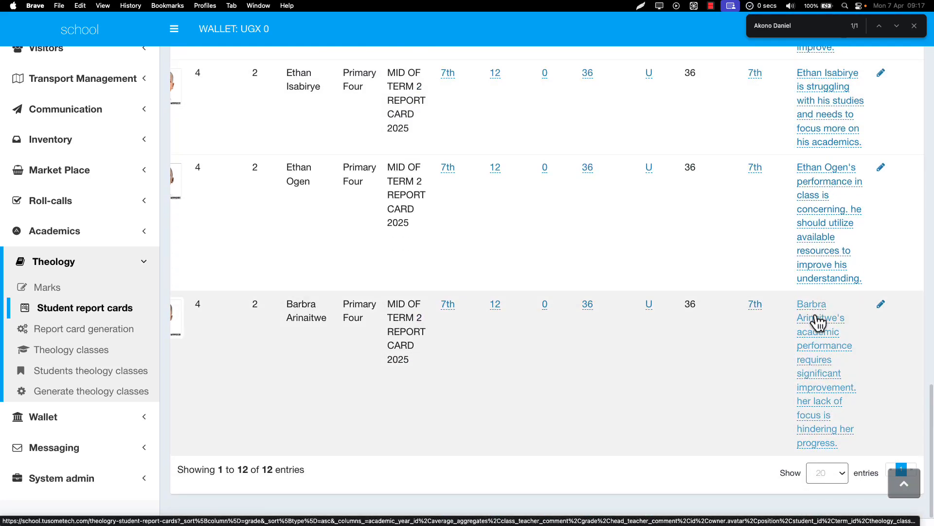
Open the last listed student's class teacher remarks and the sixth listed student's position in class for editing, without saving either
left_click(819, 322)
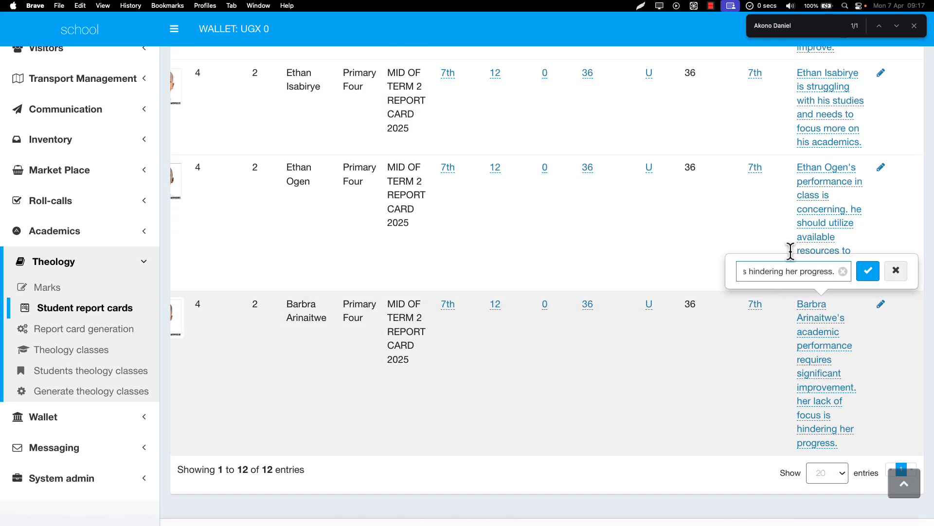
left_click(723, 7)
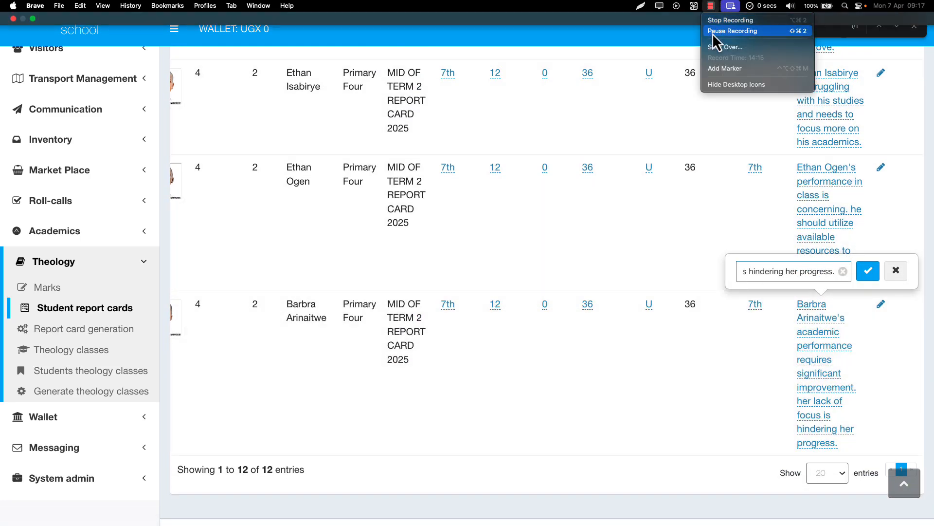
left_click(712, 33)
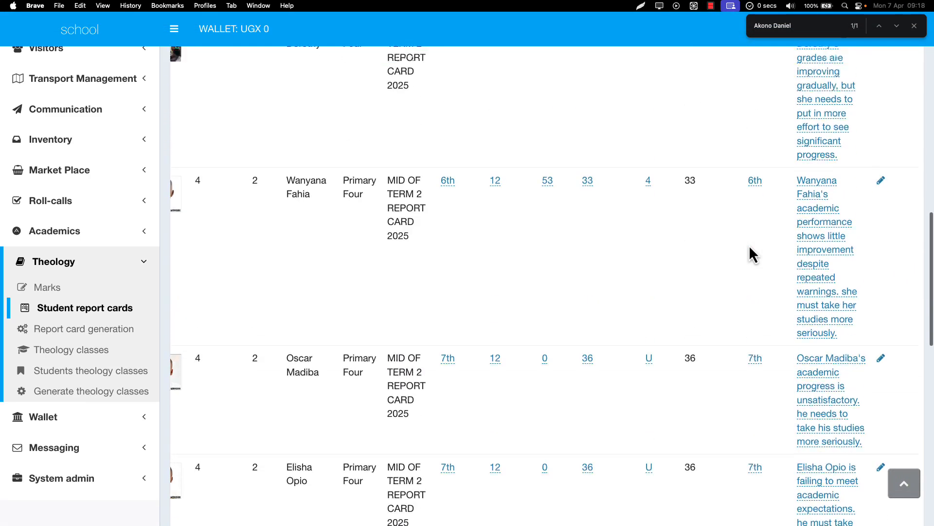
scroll(749, 254, "up", 2)
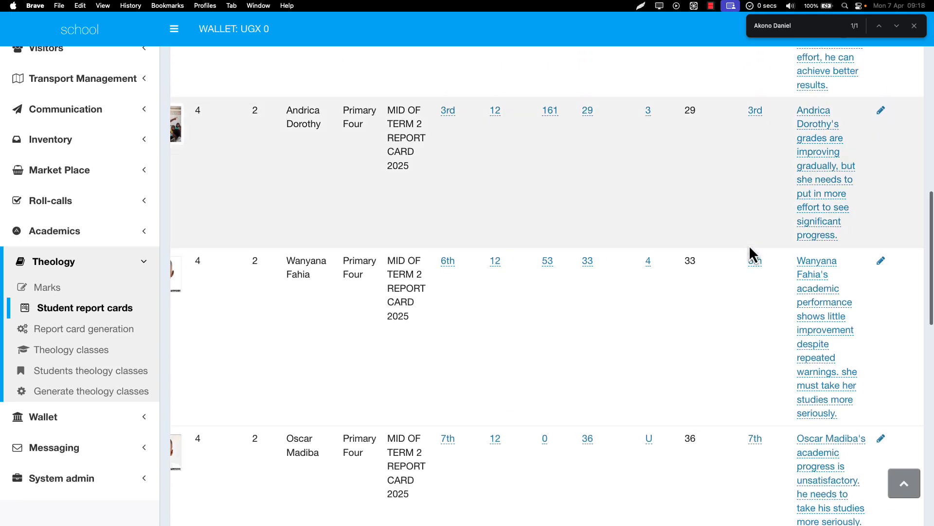
scroll(890, 268, "right", 1)
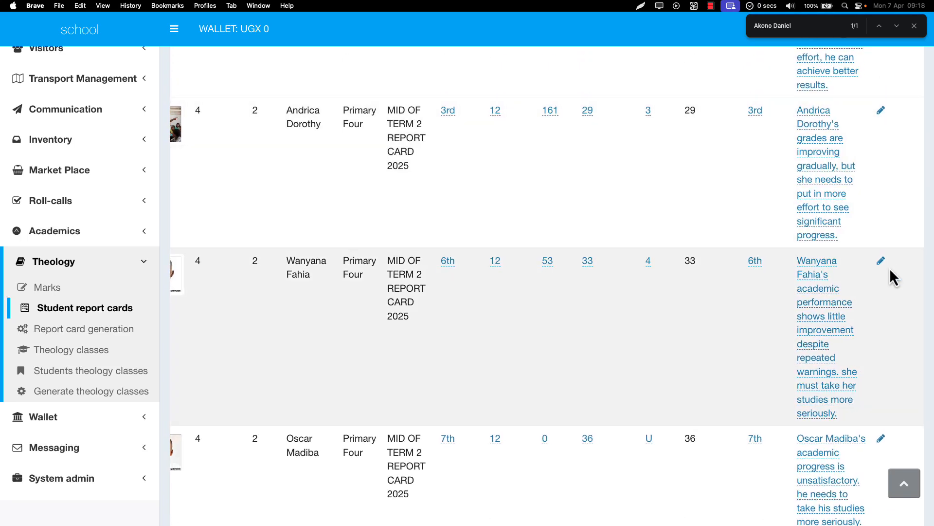
left_click(757, 268)
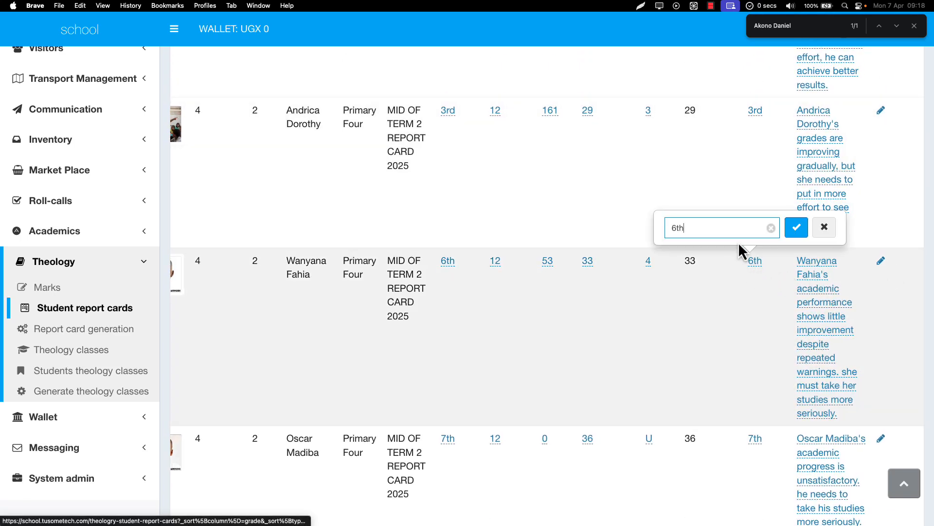
left_click(679, 292)
Review the students' photos, names, positions and grades from the lower report card records back to the first one
scroll(680, 292, "left", 3)
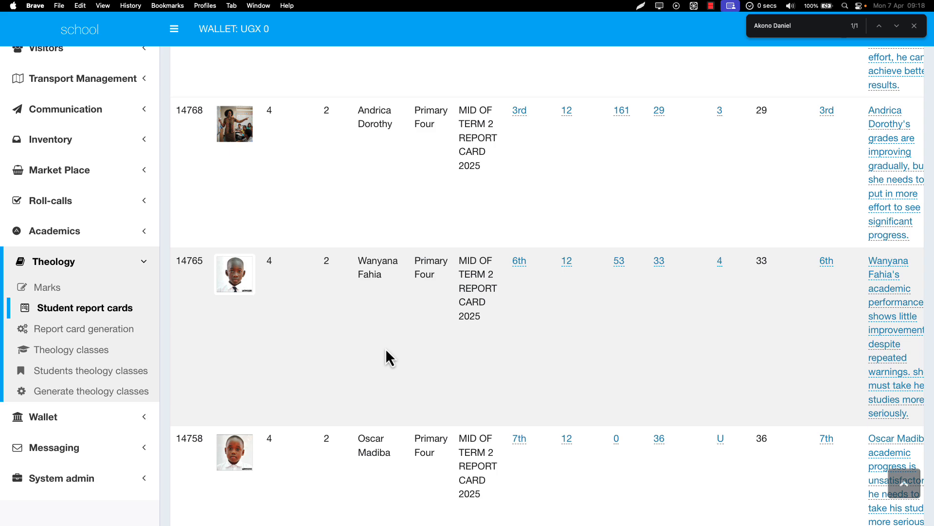
scroll(386, 348, "down", 6)
scroll(386, 348, "up", 4)
scroll(385, 348, "up", 4)
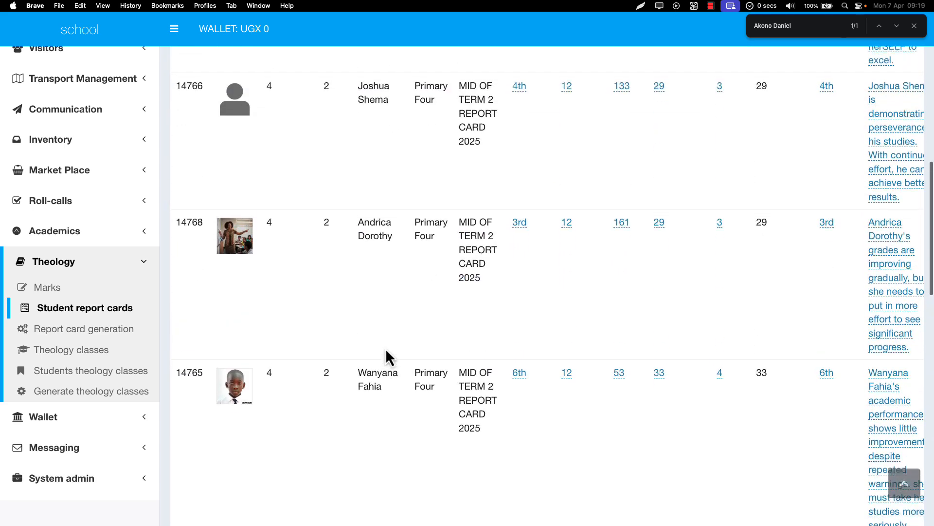
scroll(385, 349, "down", 3)
scroll(385, 349, "up", 5)
scroll(386, 349, "up", 6)
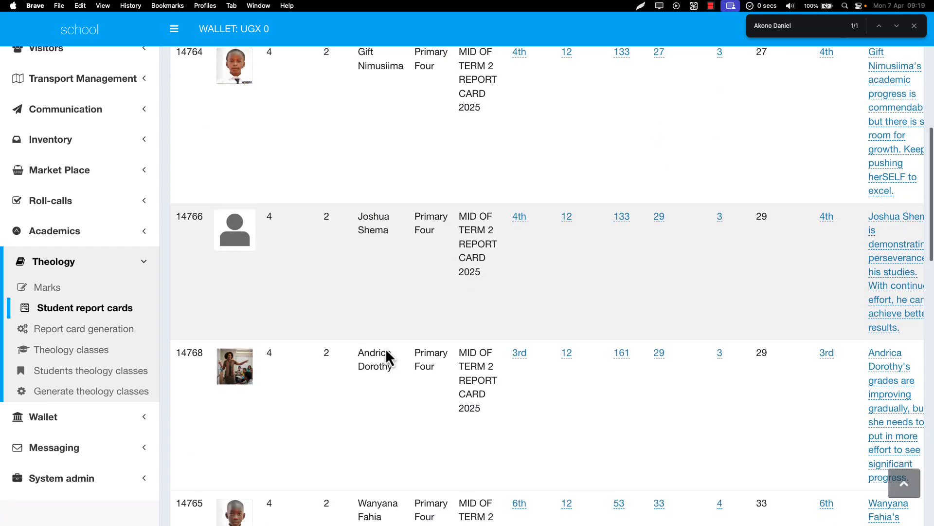
scroll(385, 349, "up", 4)
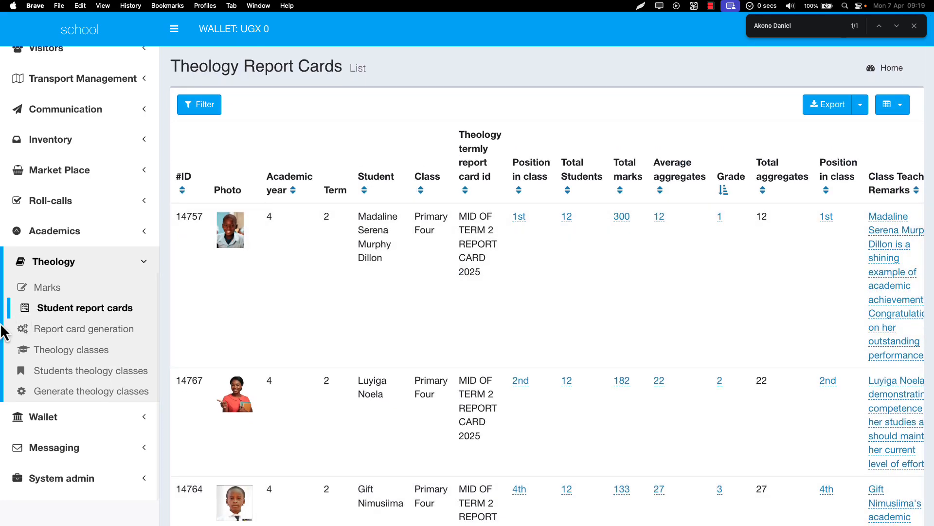
Open the 2023 term 2 theology report card generation settings, choose to regenerate marks for Primary Four - 2023, and review the remaining options without submitting
left_click(96, 334)
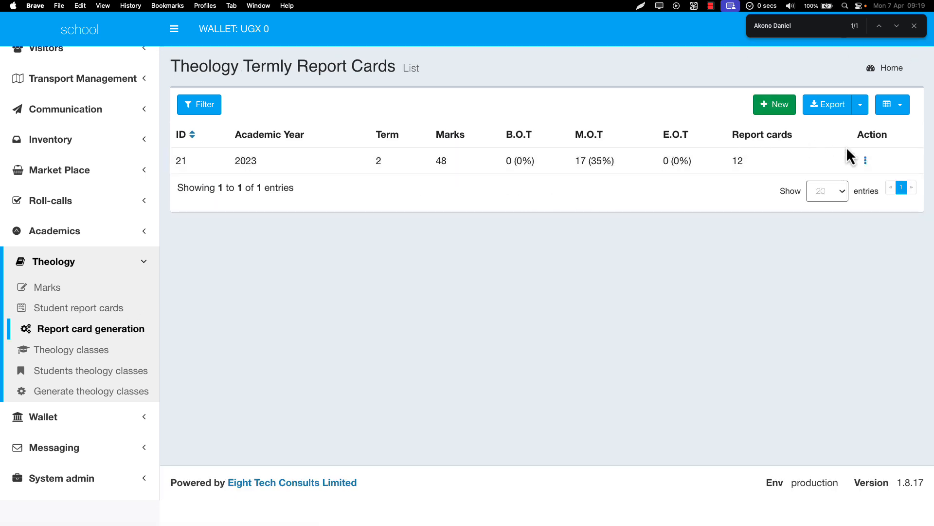
left_click(866, 162)
left_click(834, 171)
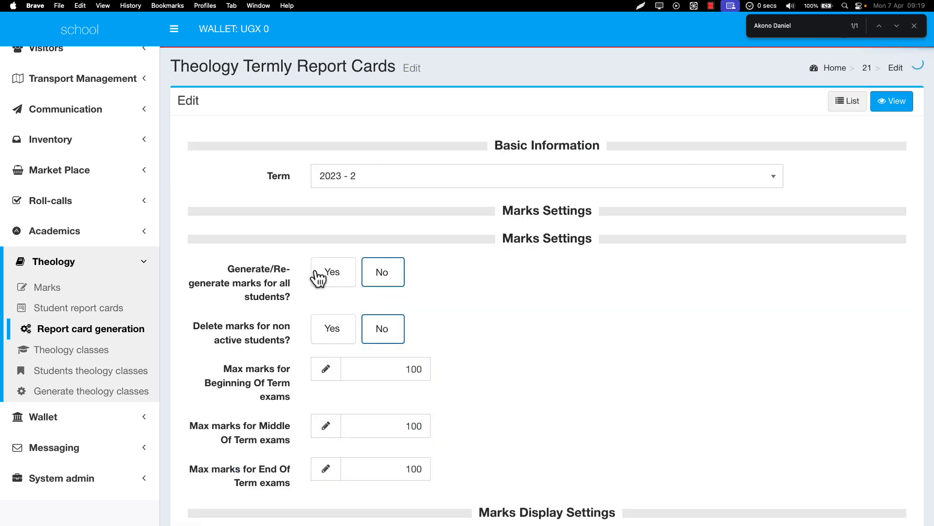
left_click(319, 273)
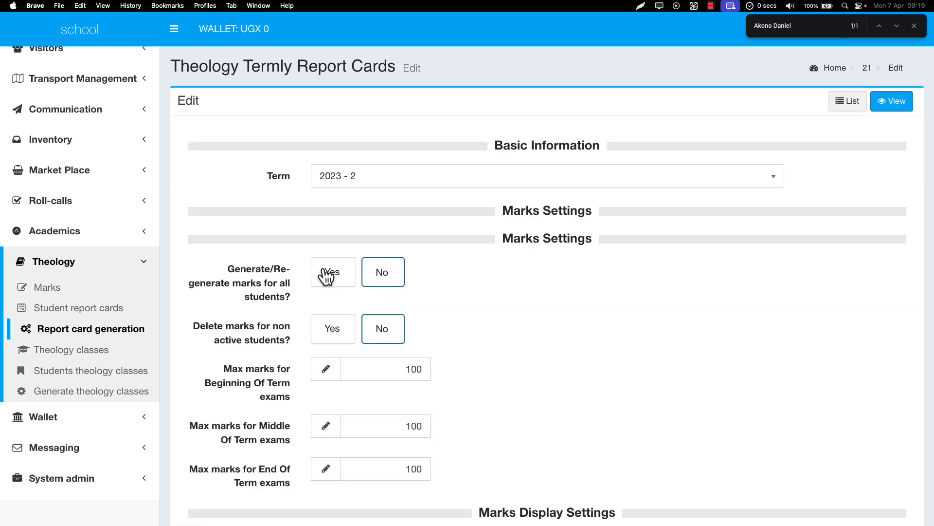
left_click(453, 320)
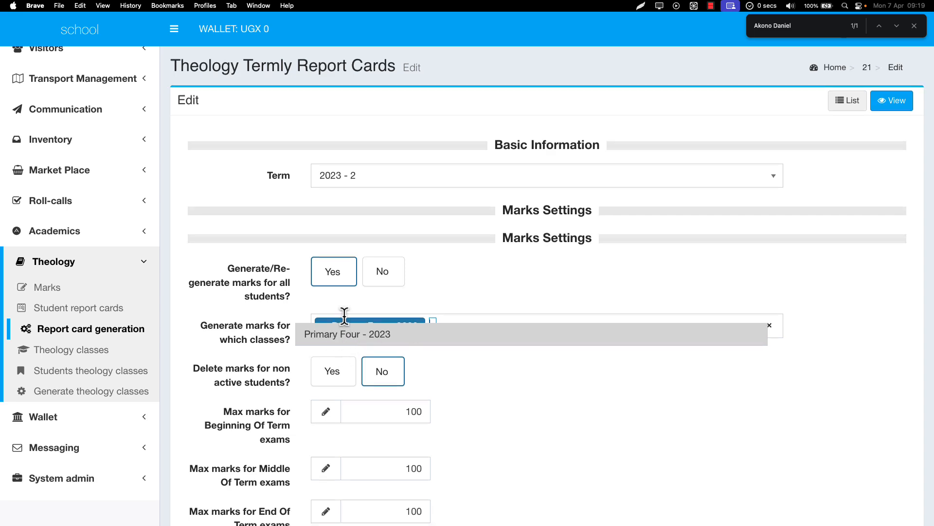
scroll(402, 315, "down", 15)
scroll(345, 318, "down", 14)
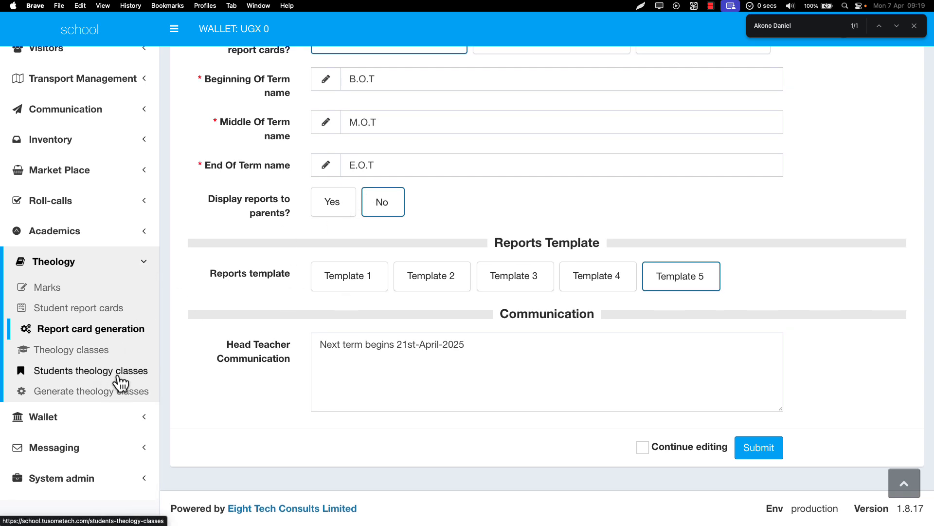
Open the theology class generation page and the list of students' theology classes with their streams
left_click(99, 395)
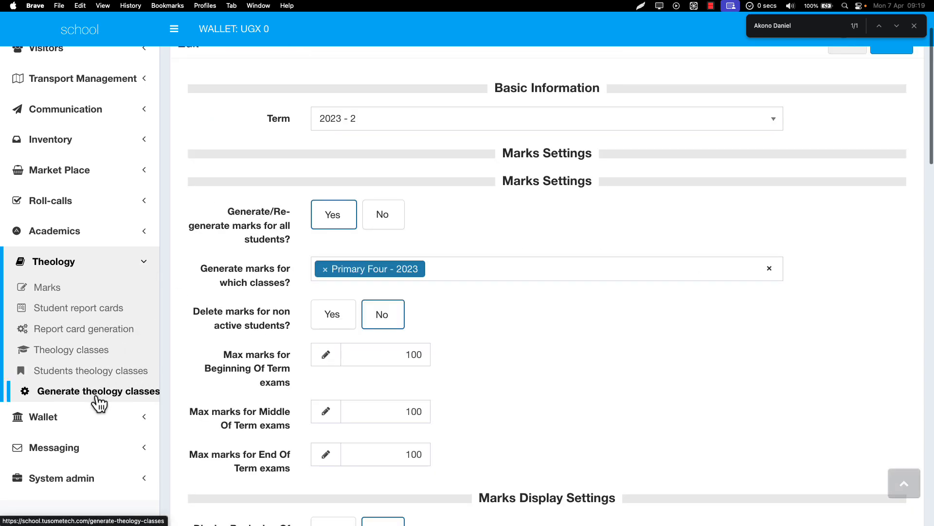
left_click(95, 375)
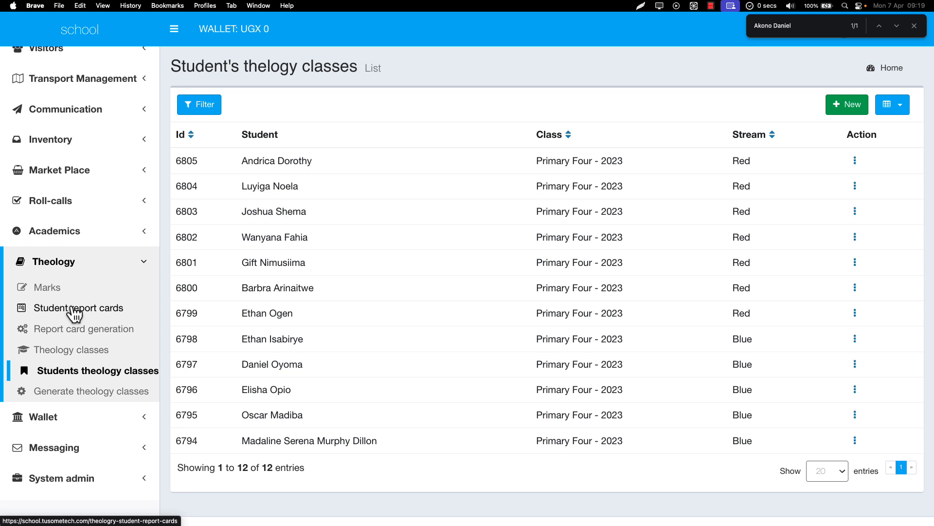
Review the theology marks list with its M.O.T marks, remarks and submission status, and close the page search
left_click(114, 294)
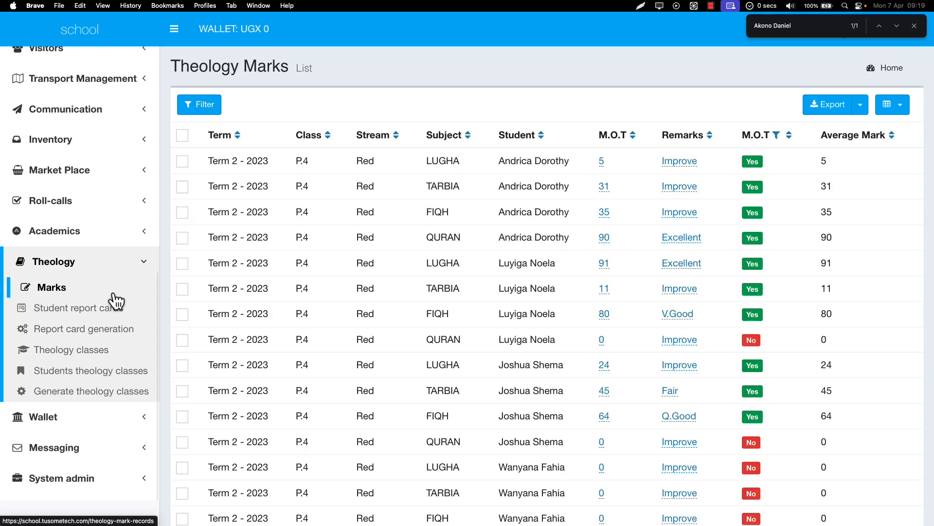
scroll(419, 287, "down", 5)
scroll(422, 286, "up", 5)
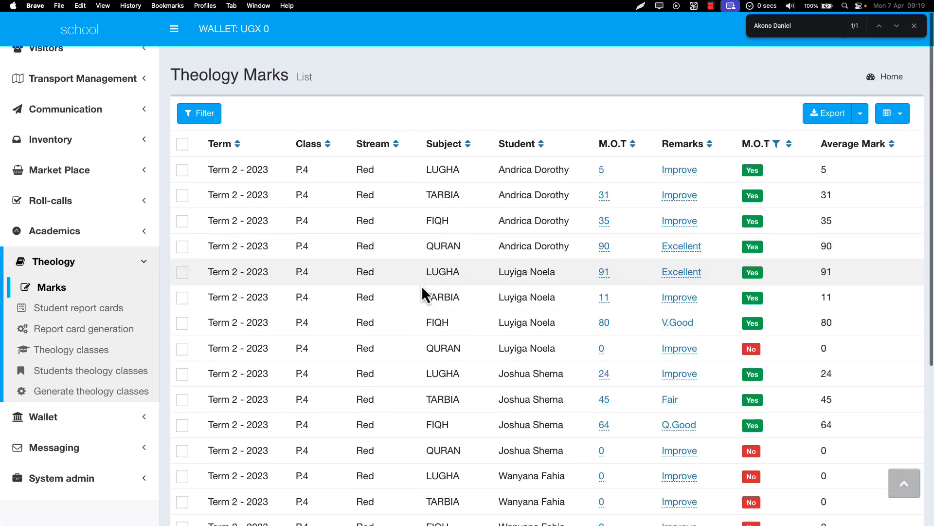
left_click(915, 29)
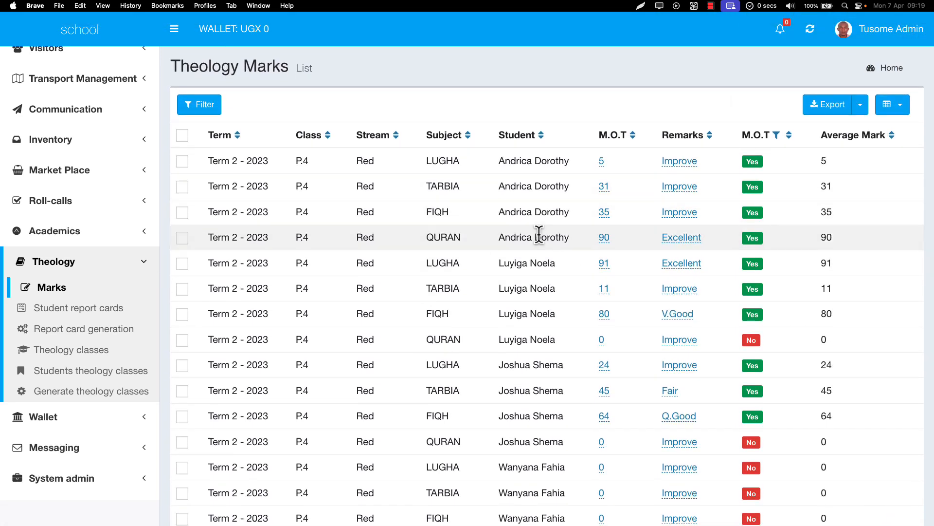
scroll(538, 235, "down", 5)
scroll(540, 235, "up", 5)
scroll(539, 234, "up", 1)
left_click(711, 6)
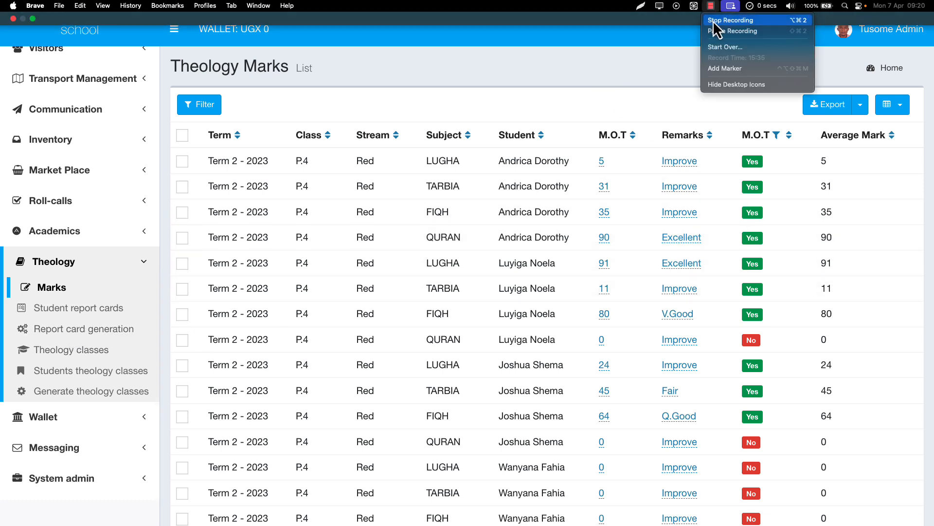